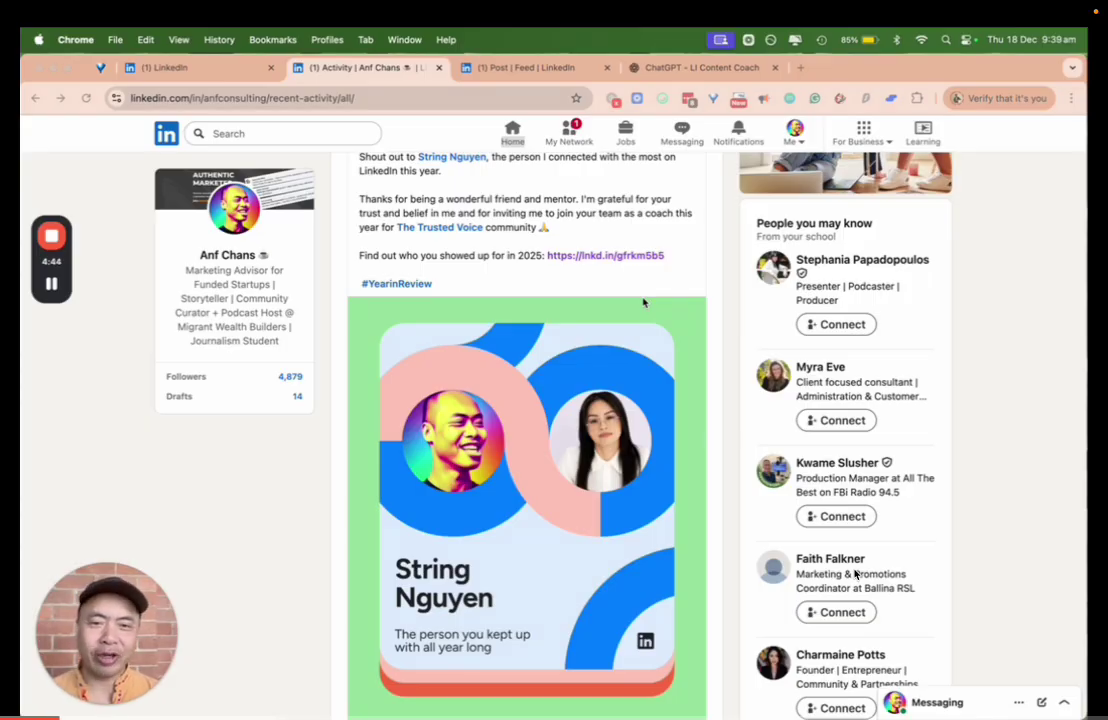
# - Examine the #YearinReview shout-out post on the activity page, including its text, 2025 link and image card
pyautogui.scroll(-1, 643, 302)
pyautogui.scroll(3, 643, 302)
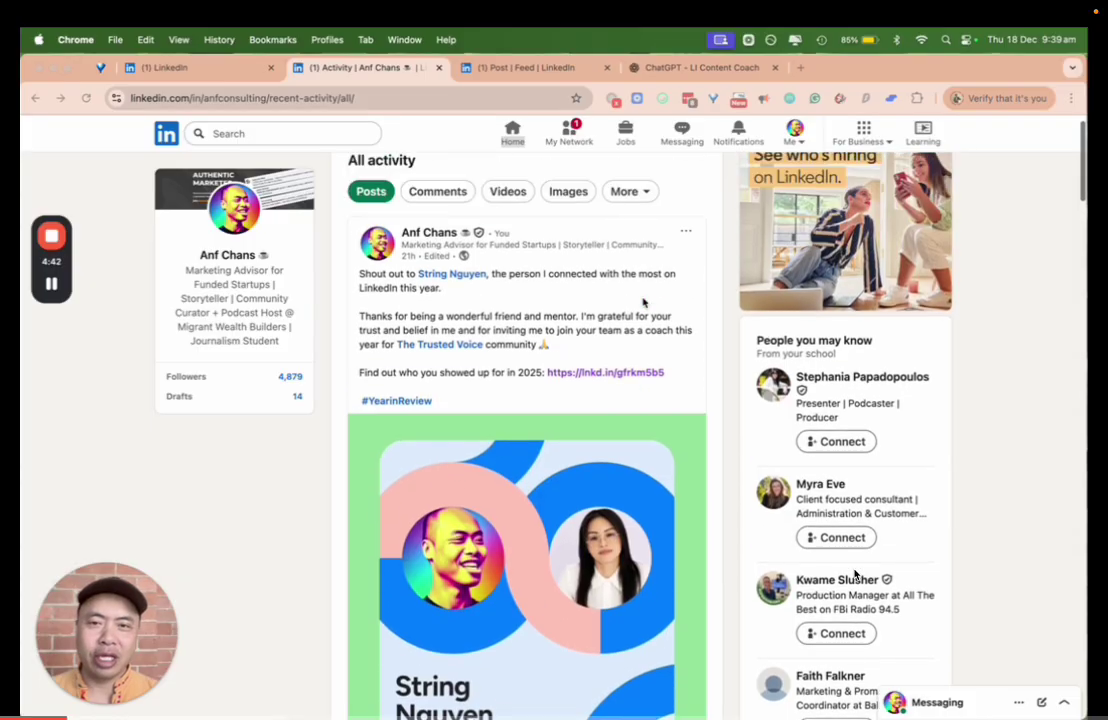
pyautogui.scroll(-1, 650, 300)
pyautogui.scroll(-1, 677, 298)
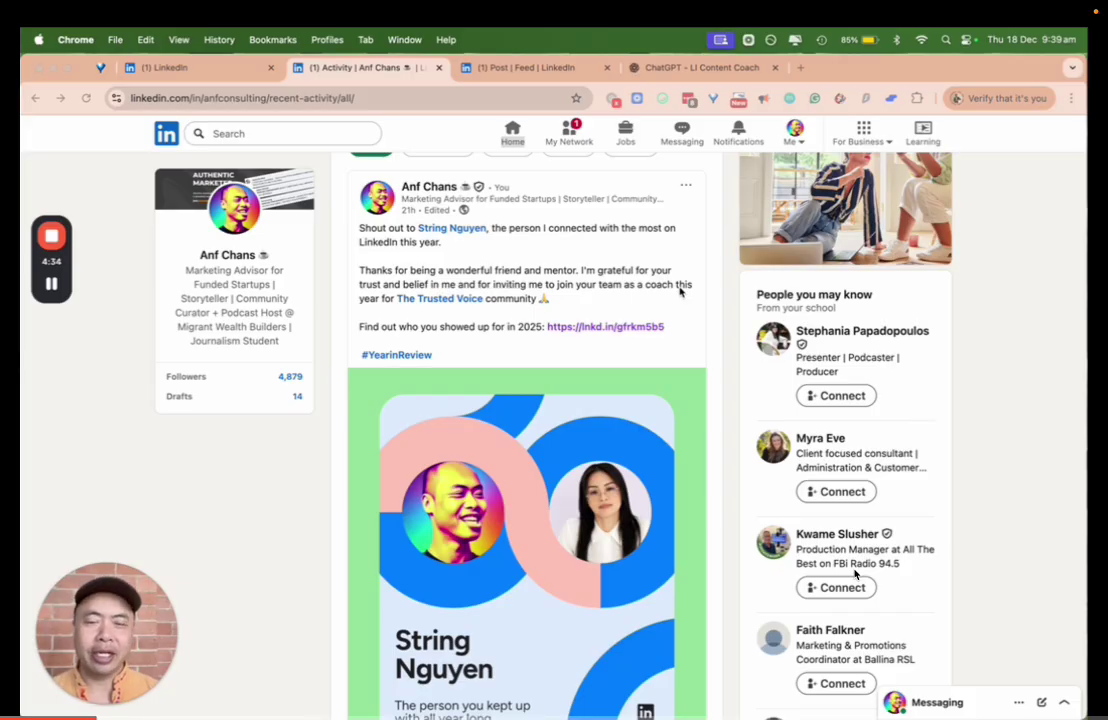
pyautogui.scroll(-1, 680, 291)
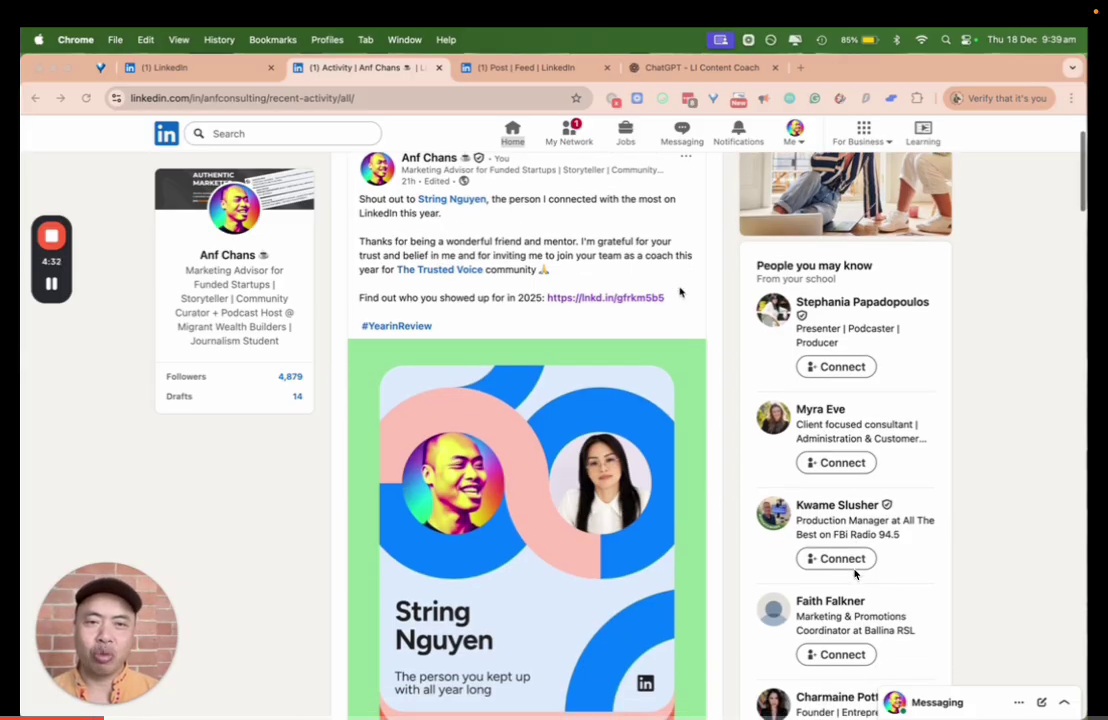
pyautogui.scroll(-1, 700, 272)
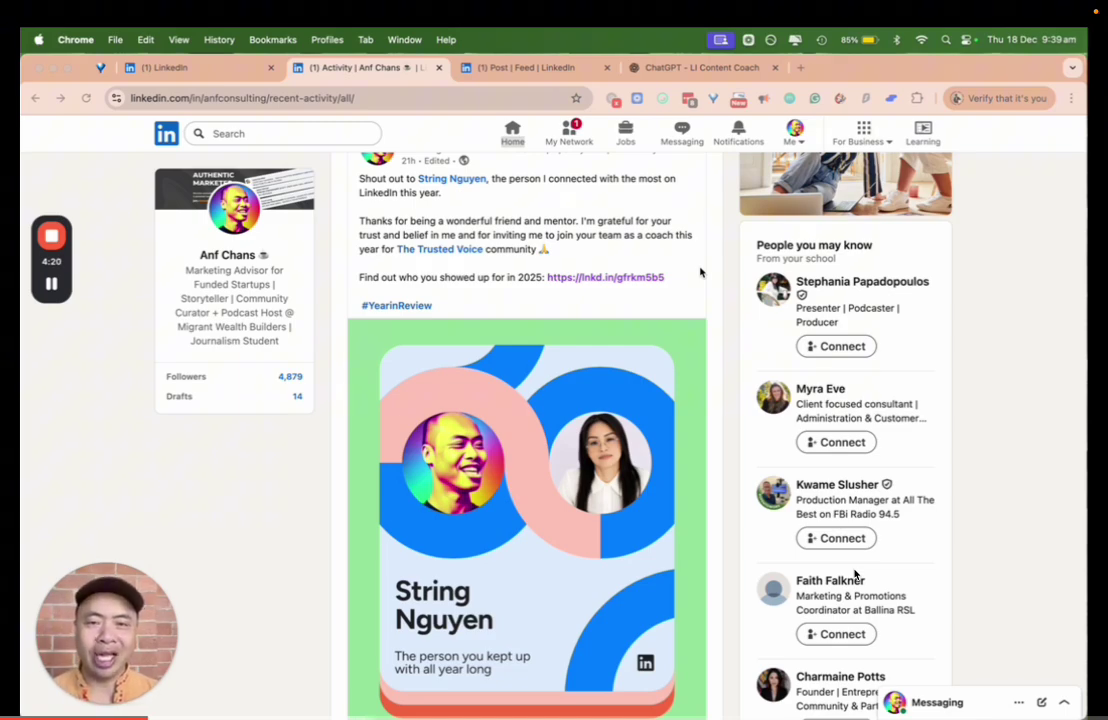
pyautogui.scroll(-1, 700, 271)
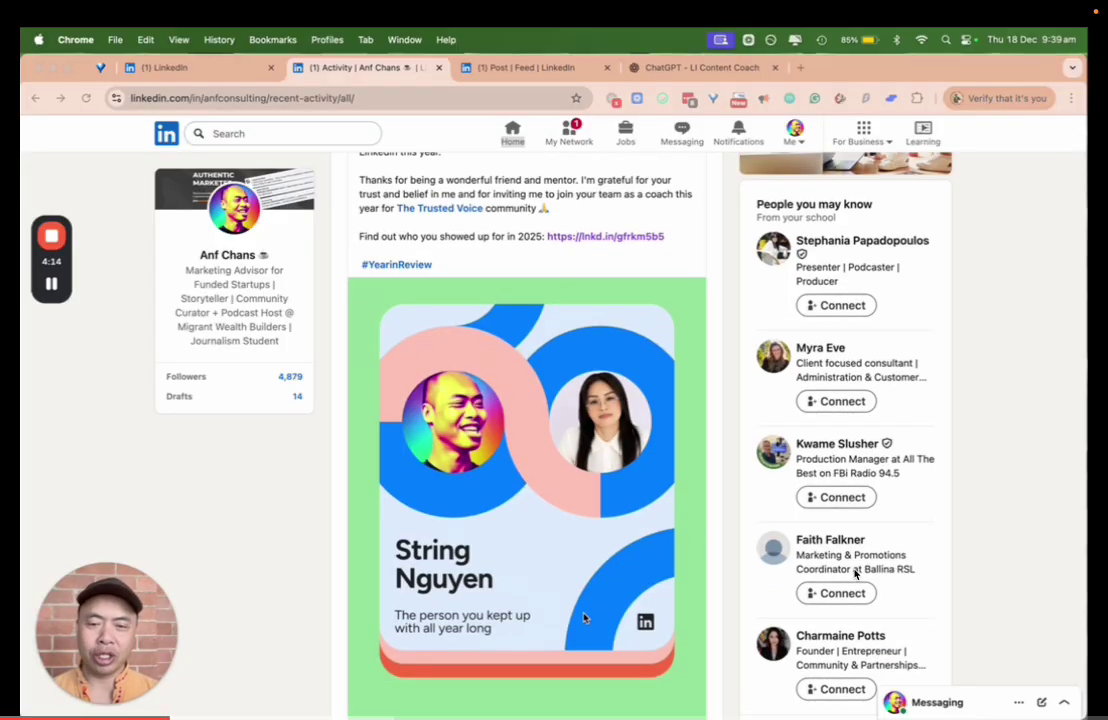
pyautogui.scroll(-2, 523, 491)
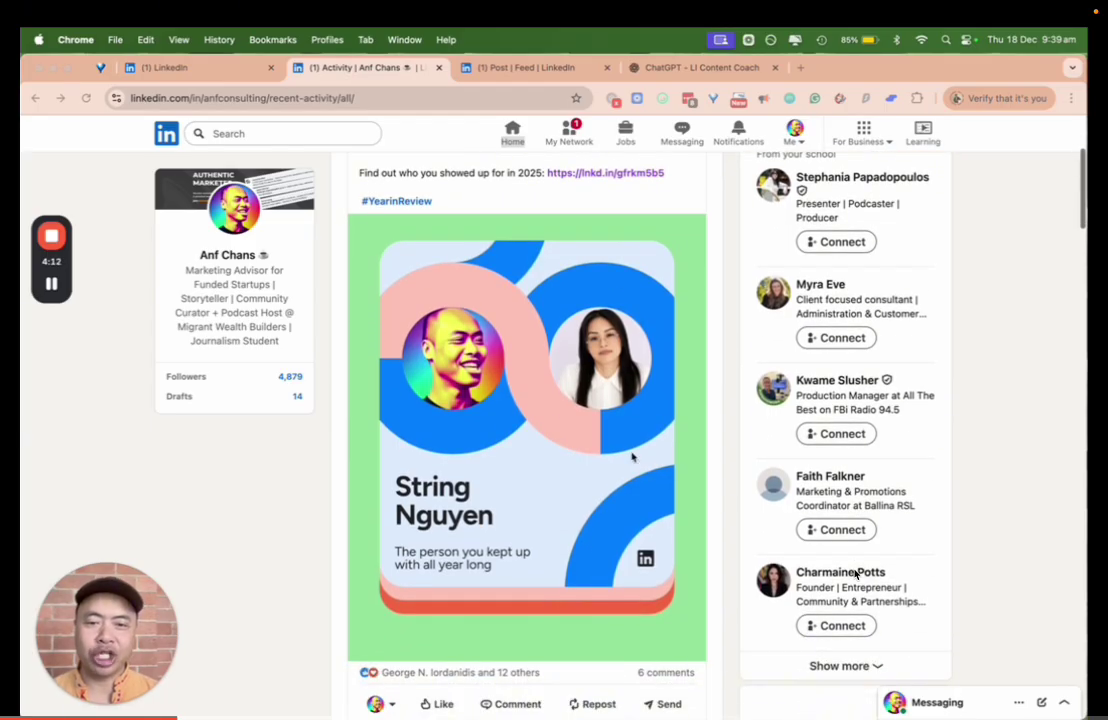
pyautogui.scroll(3, 549, 440)
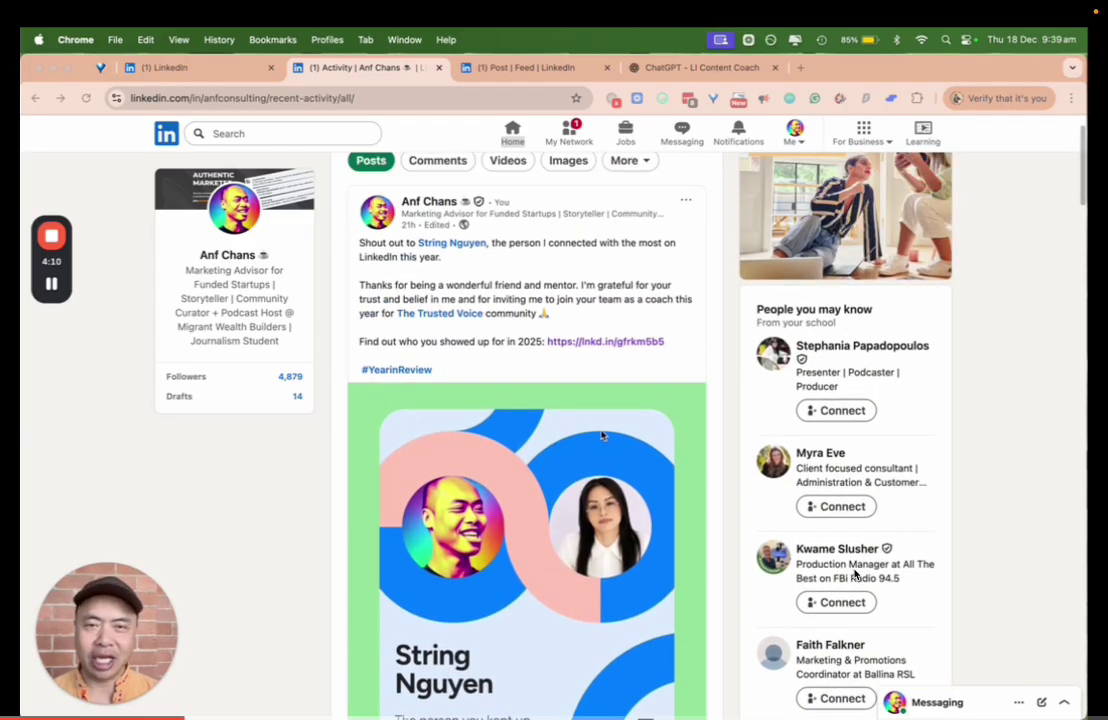
pyautogui.scroll(-1, 607, 435)
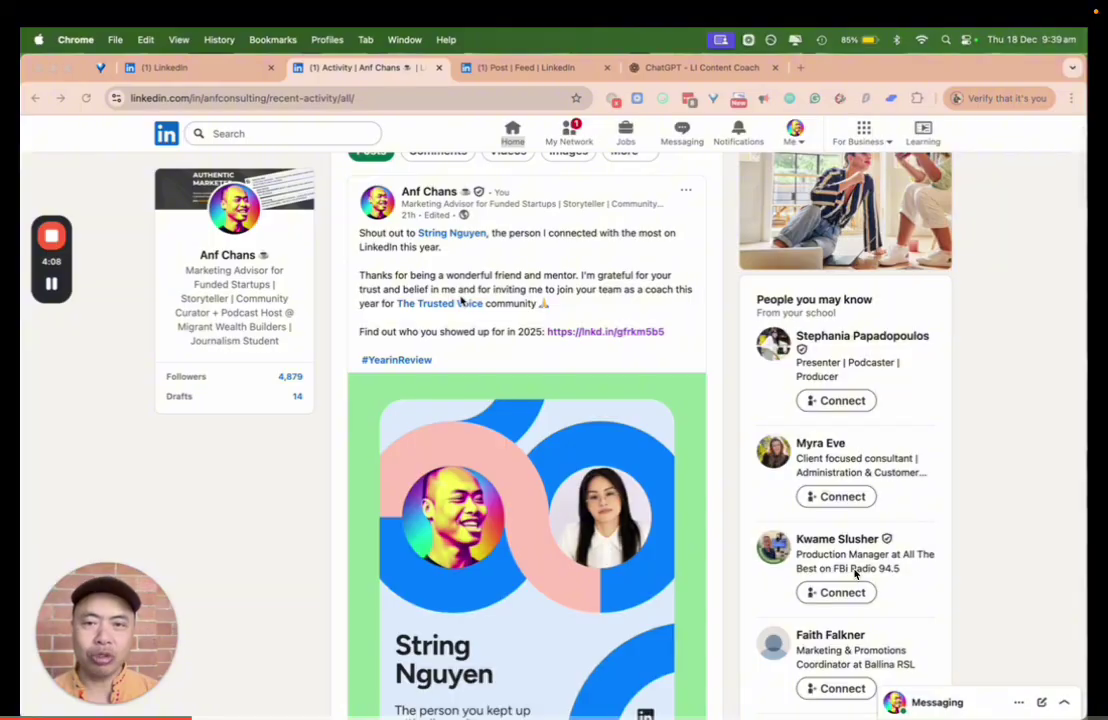
pyautogui.scroll(-1, 448, 420)
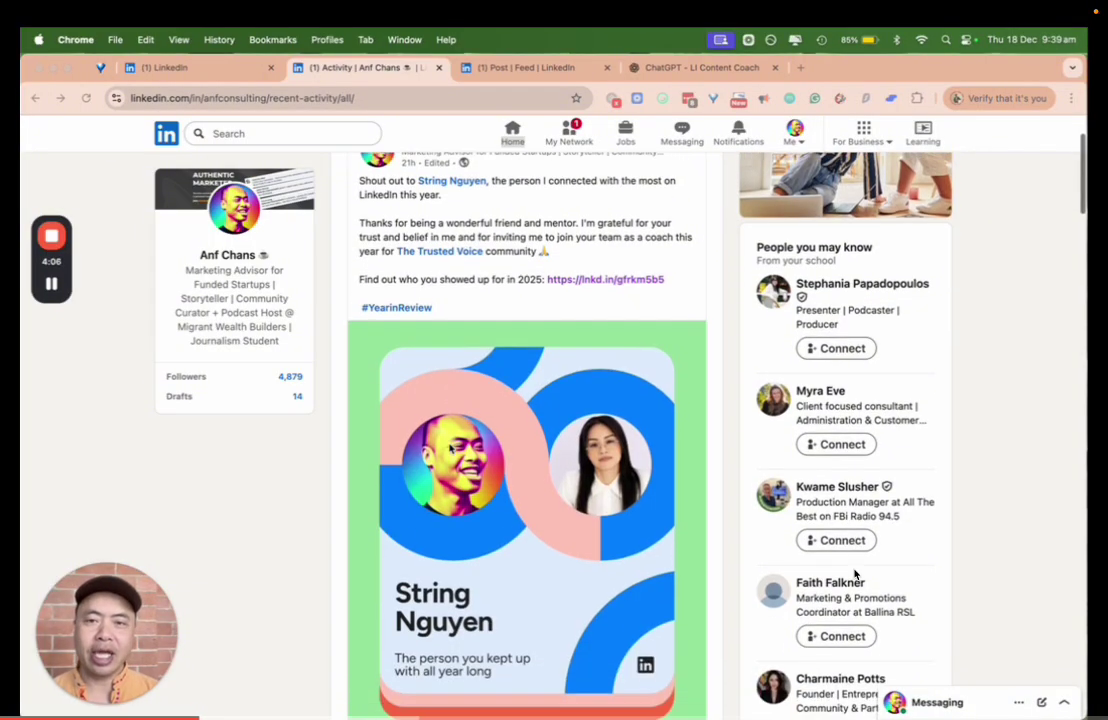
pyautogui.scroll(2, 450, 448)
pyautogui.click(360, 360)
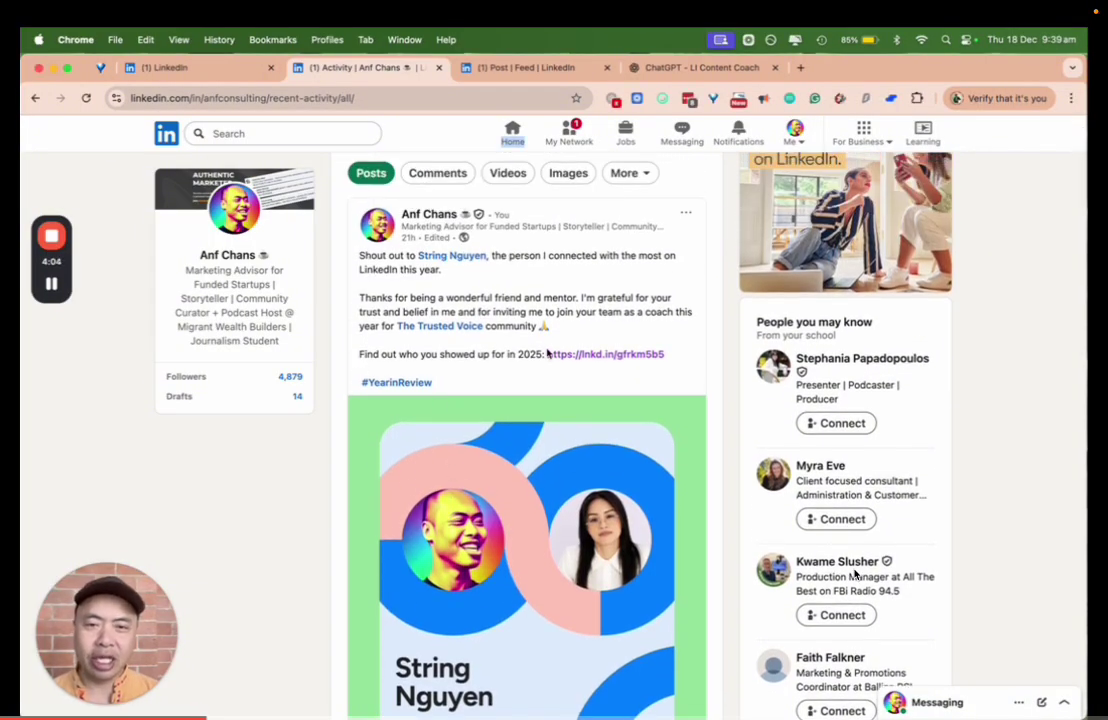
pyautogui.moveTo(664, 356); pyautogui.dragTo(383, 354)
pyautogui.click(697, 371)
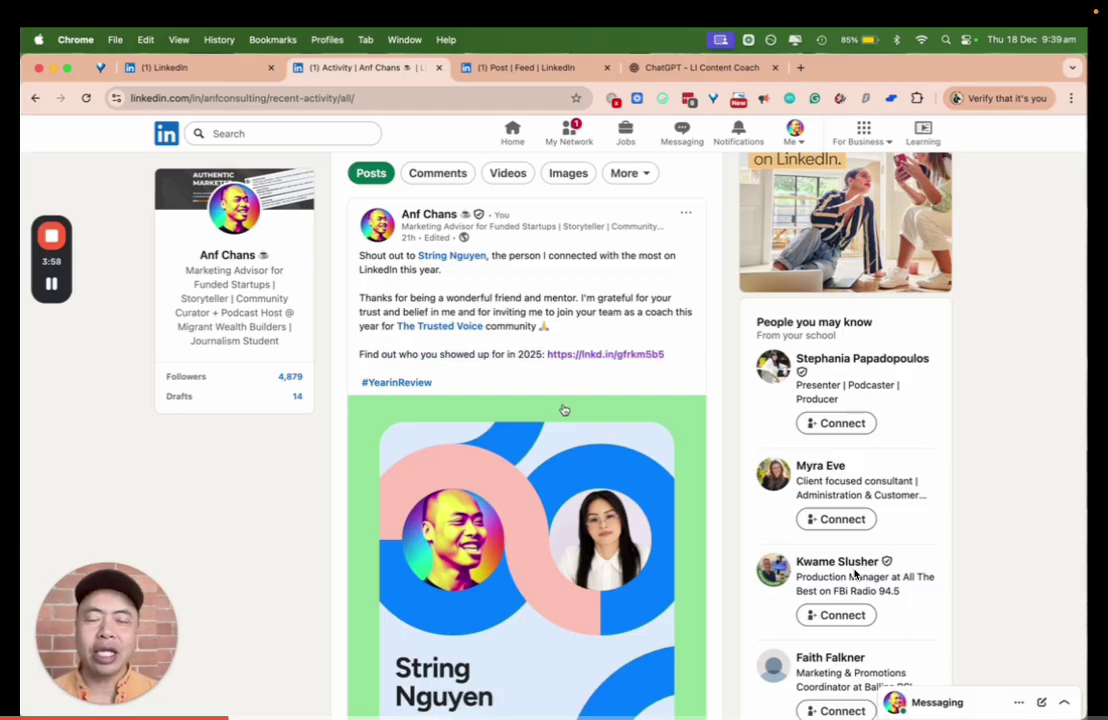
# - Switch to the open feed post about LinkedIn's year in review and look through its Year in Review images
pyautogui.click(522, 67)
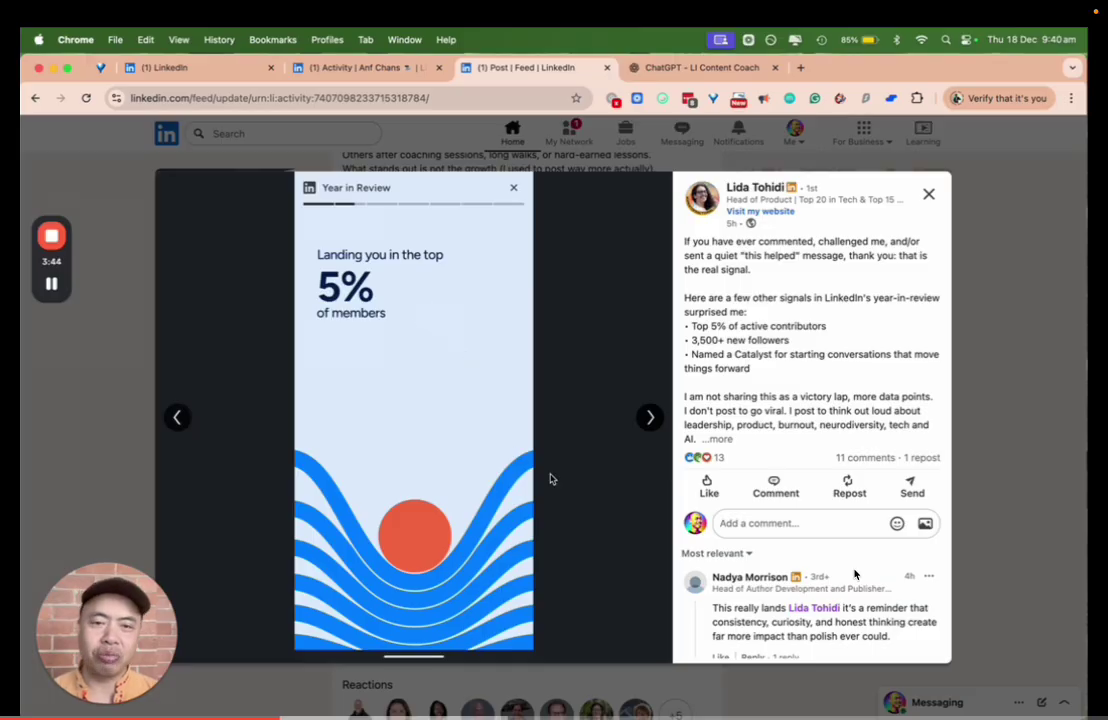
pyautogui.click(650, 419)
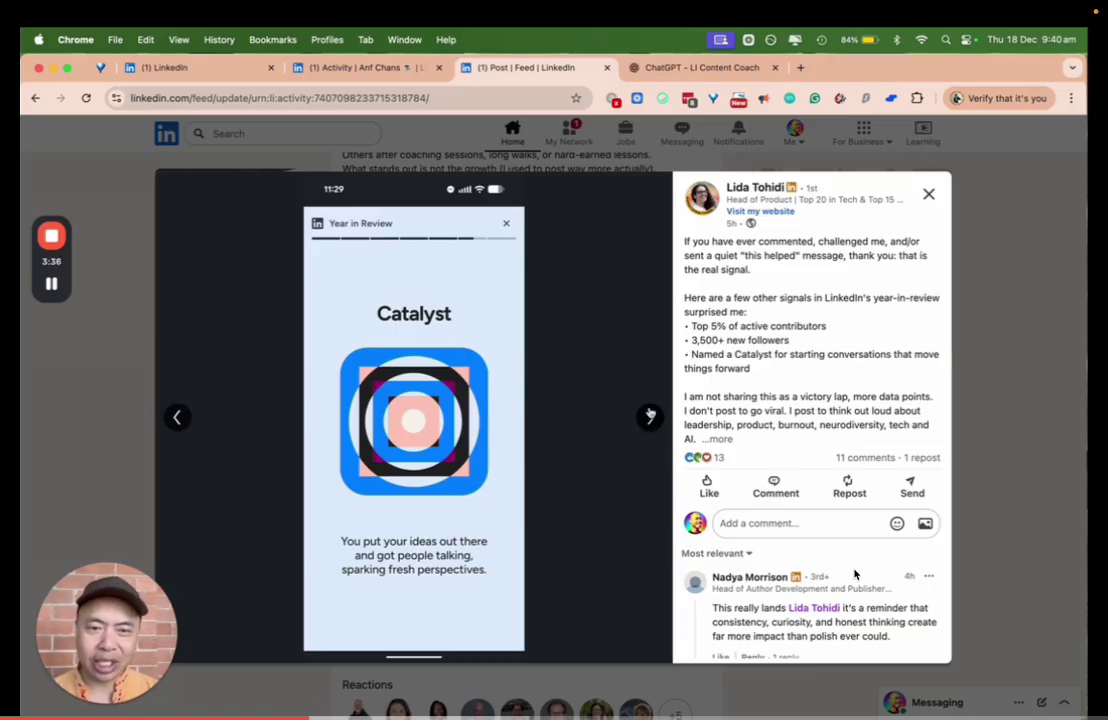
pyautogui.click(652, 417)
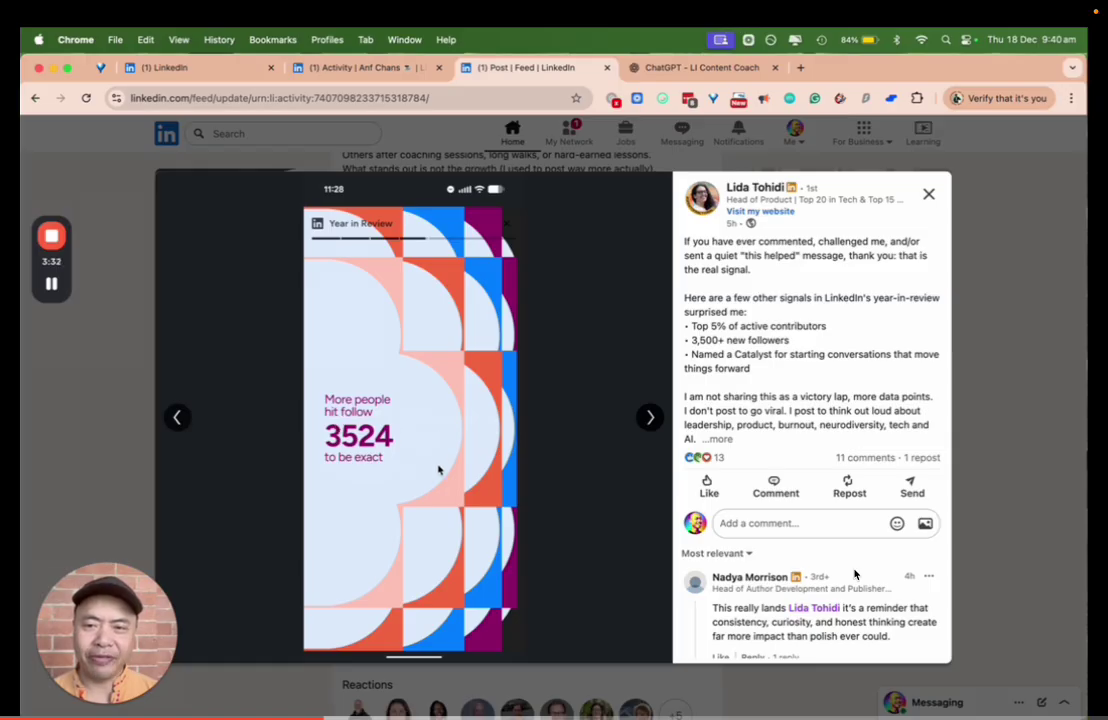
pyautogui.click(652, 418)
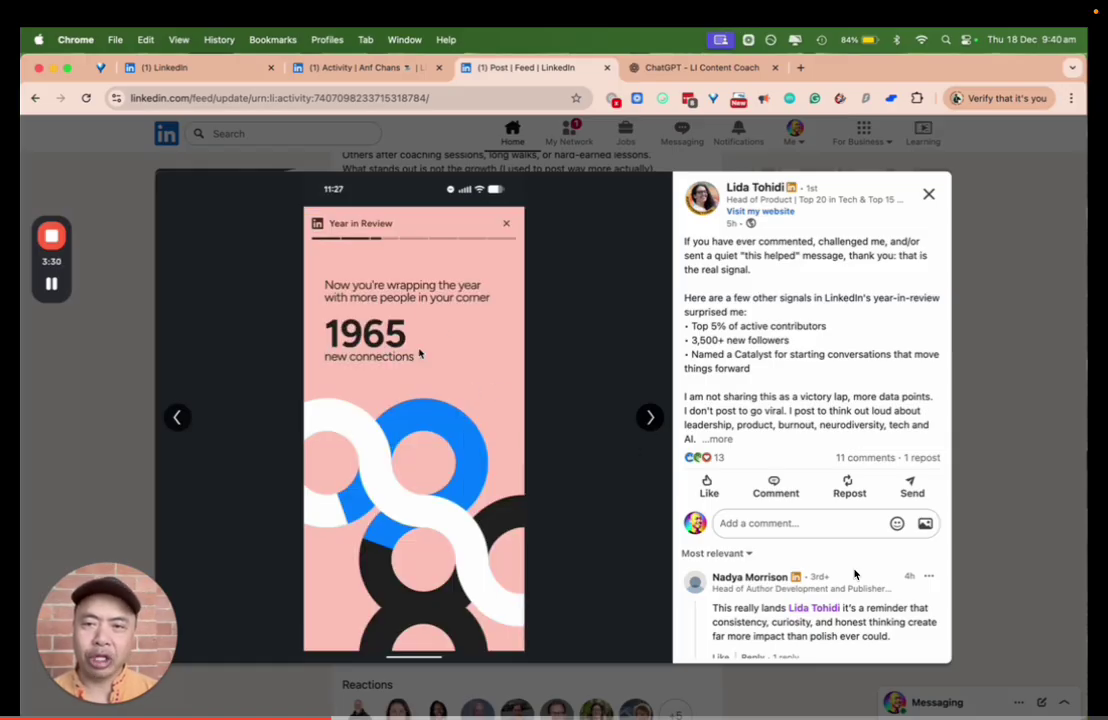
pyautogui.click(650, 417)
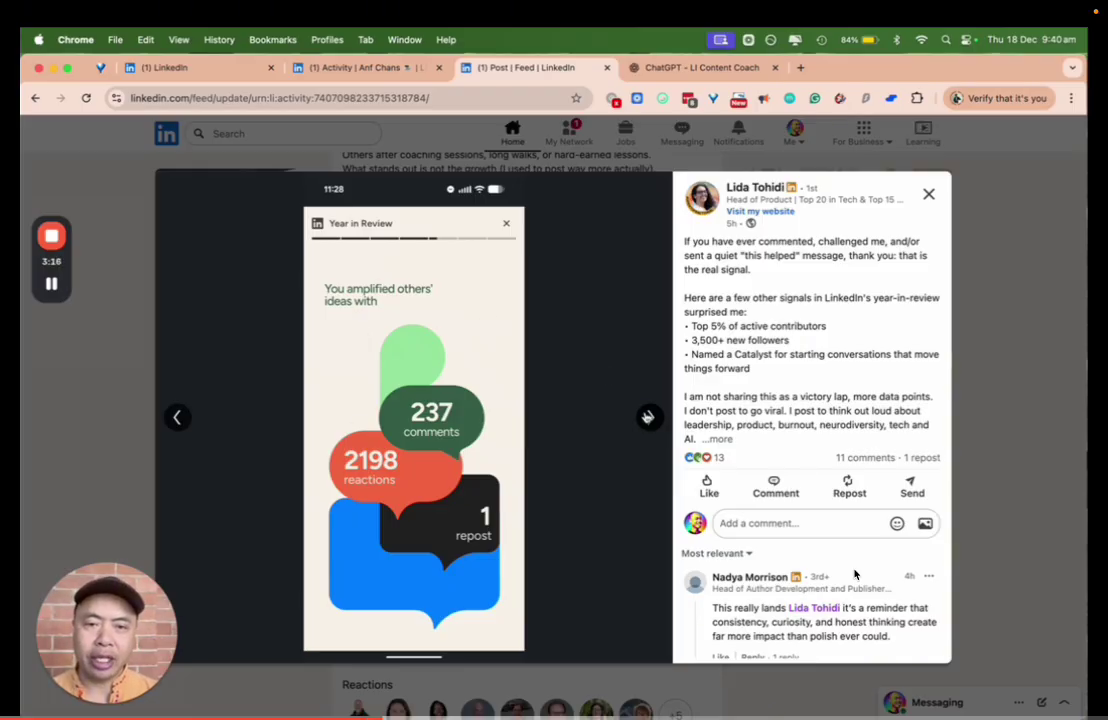
pyautogui.click(650, 418)
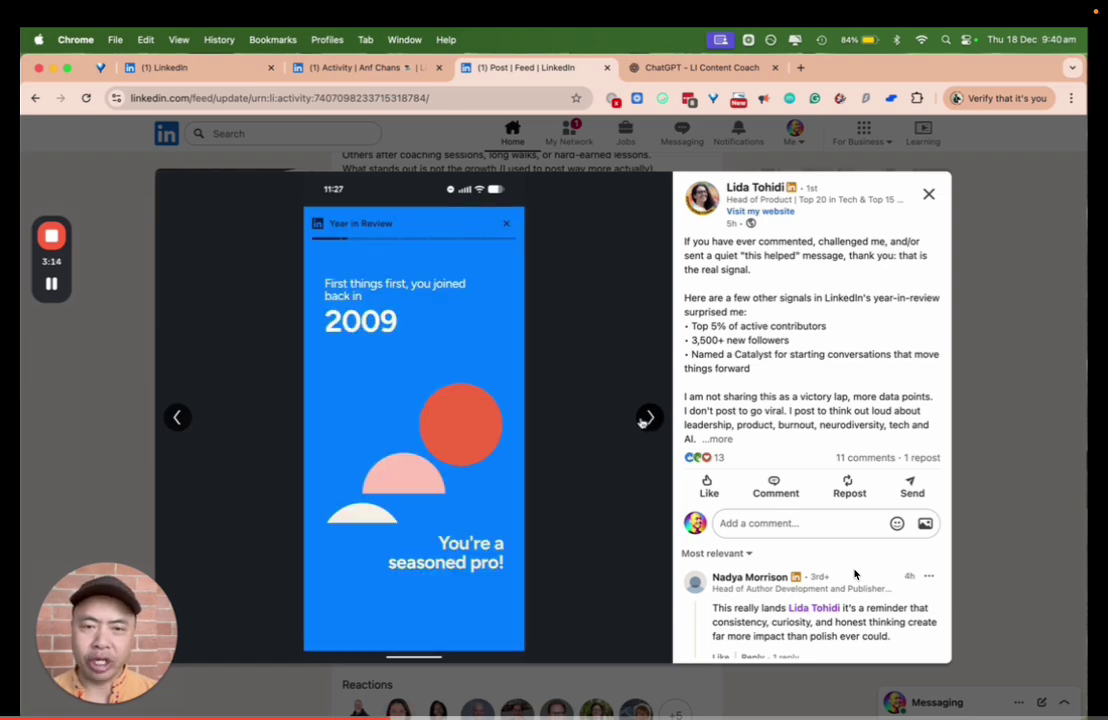
pyautogui.click(646, 418)
pyautogui.click(646, 418)
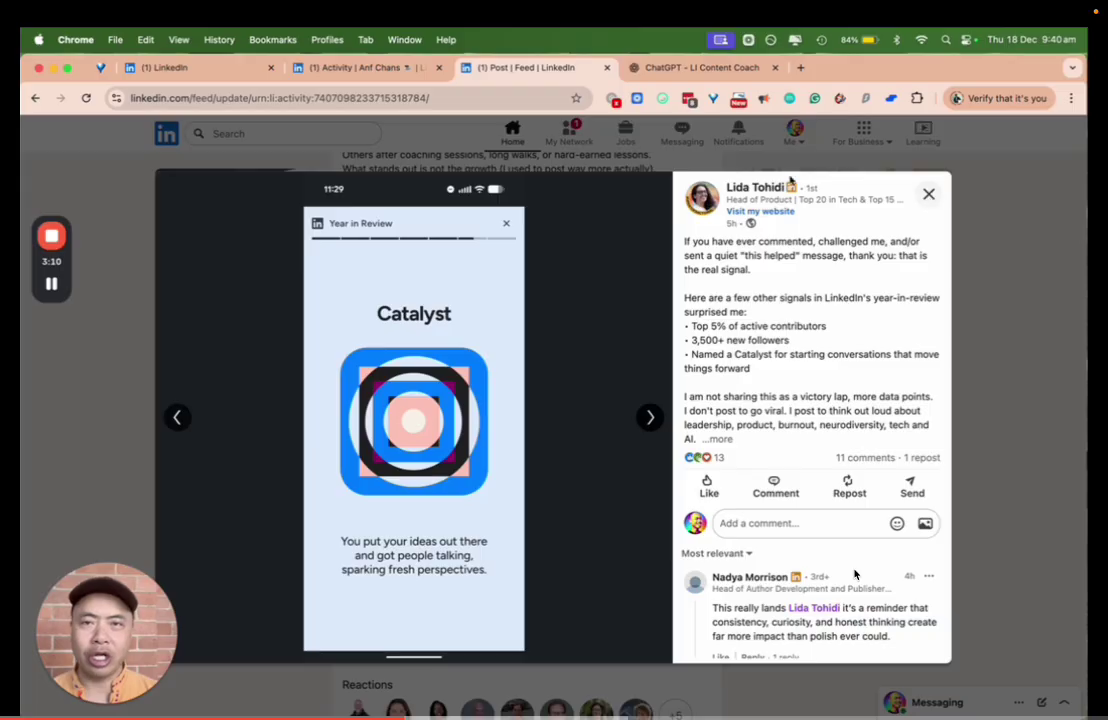
# - Return to the activity page and look over the #YearinReview shout-out post again
pyautogui.hotkey('ctrl', 'shift', 'Tab')
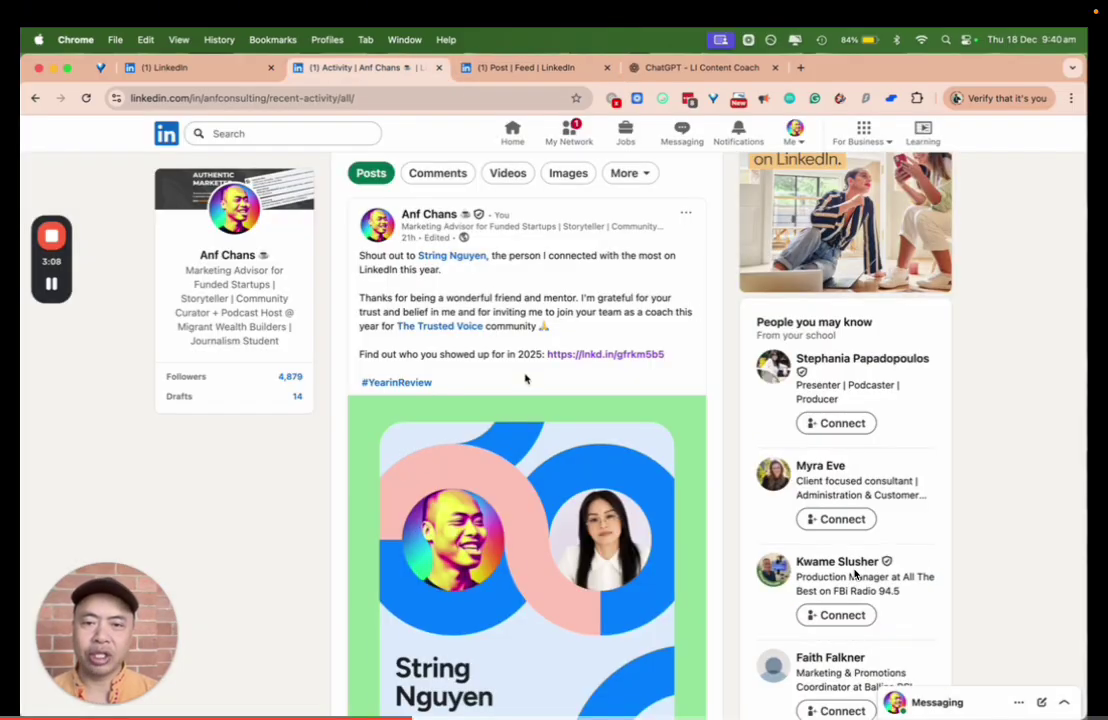
pyautogui.scroll(-1, 705, 482)
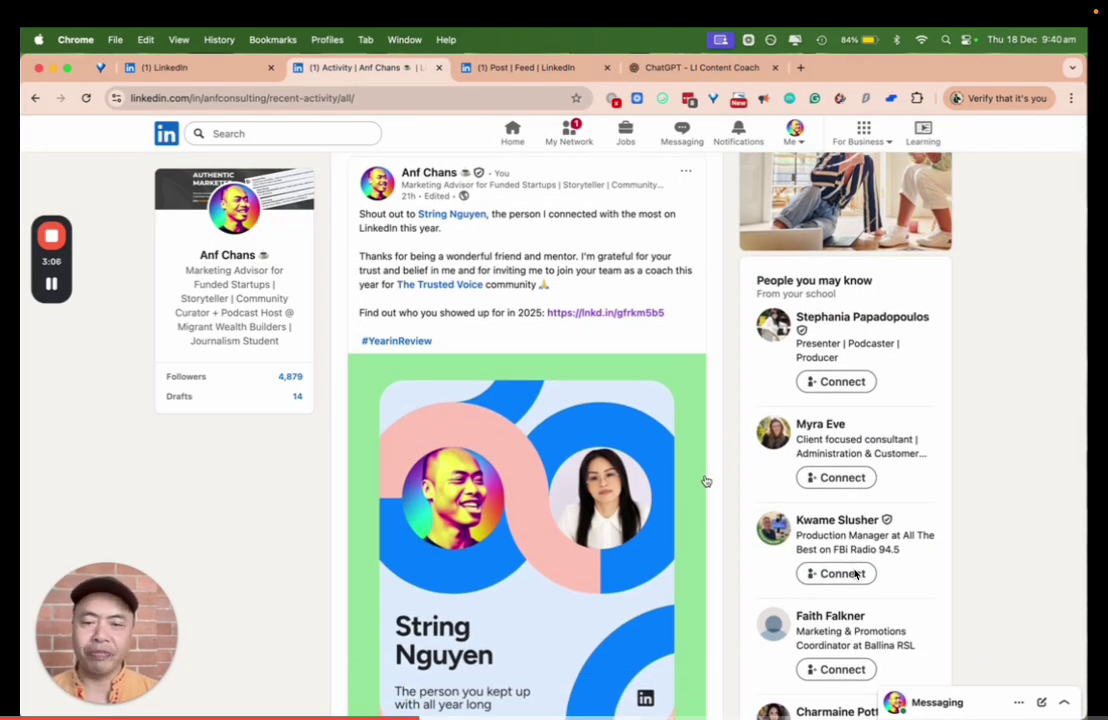
pyautogui.scroll(-1, 705, 482)
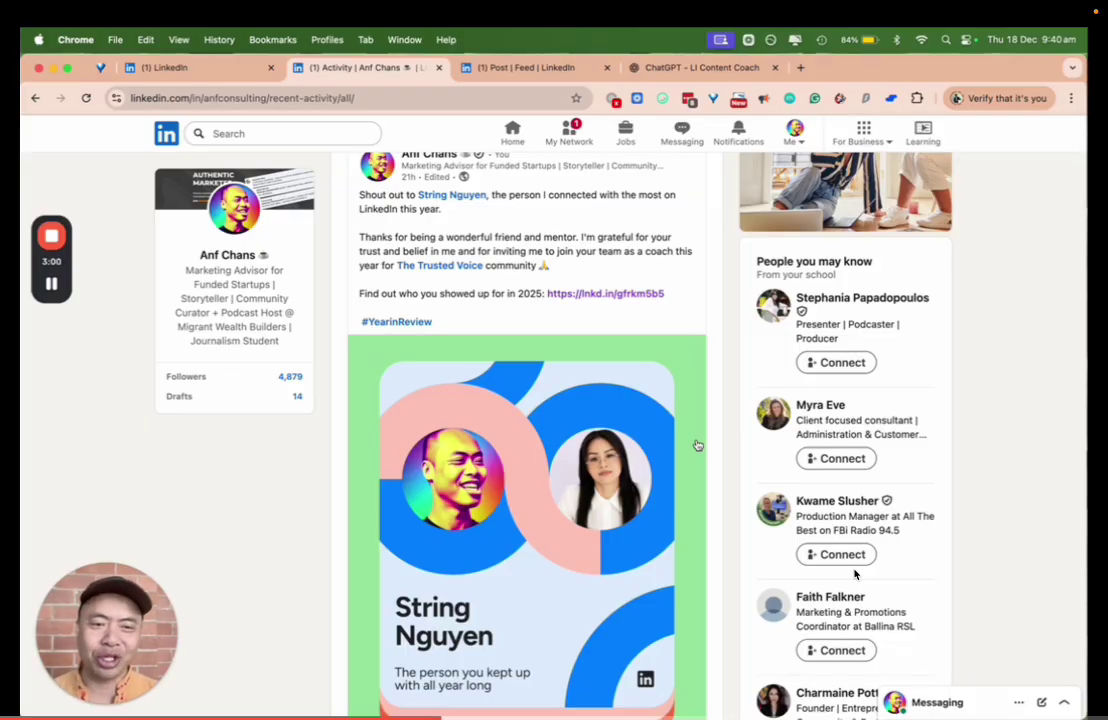
pyautogui.scroll(-1, 697, 442)
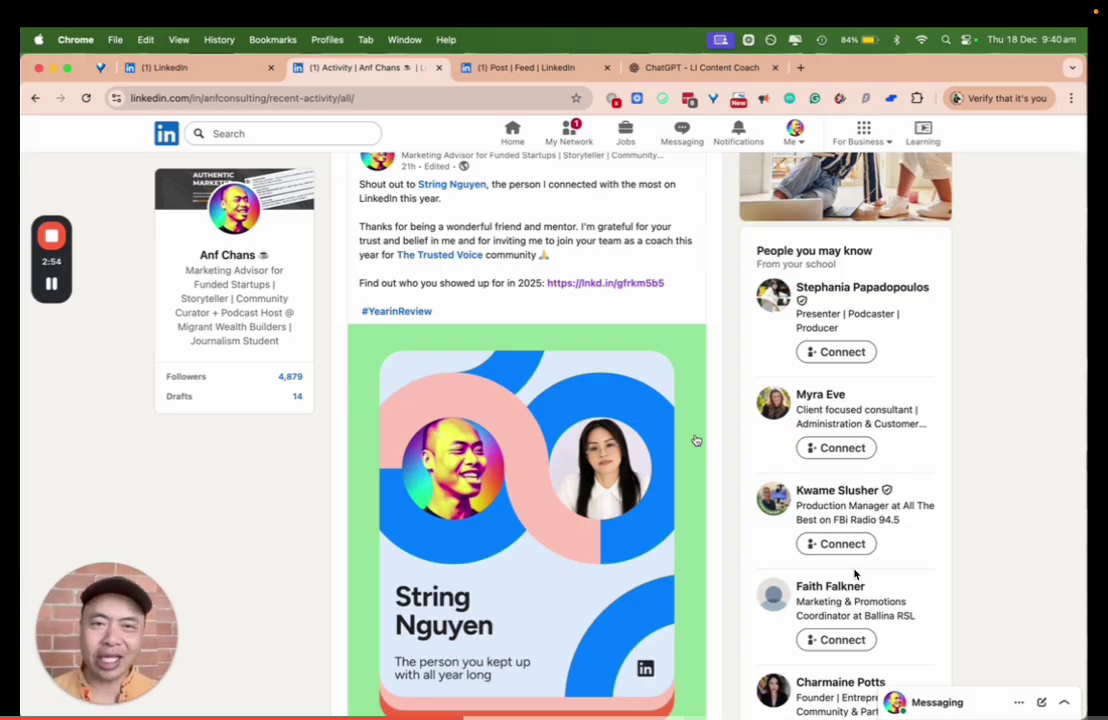
pyautogui.scroll(2, 697, 440)
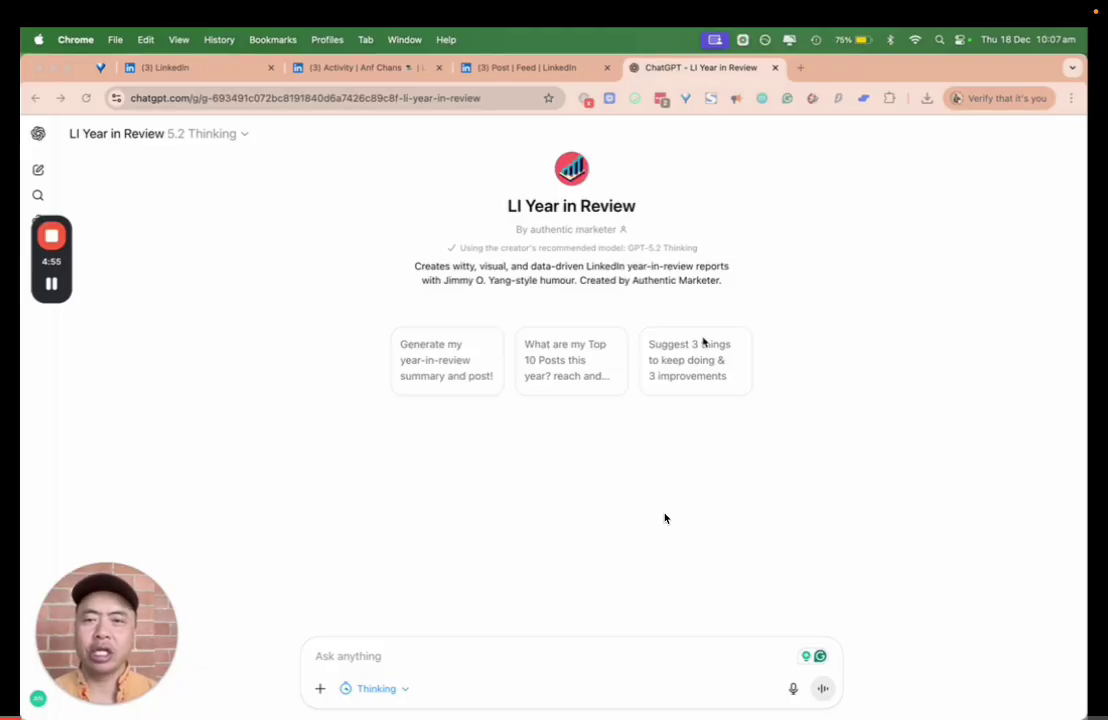
# - Ask the LI Year in Review GPT in ChatGPT to generate the year-in-review summary and post
pyautogui.click(357, 355)
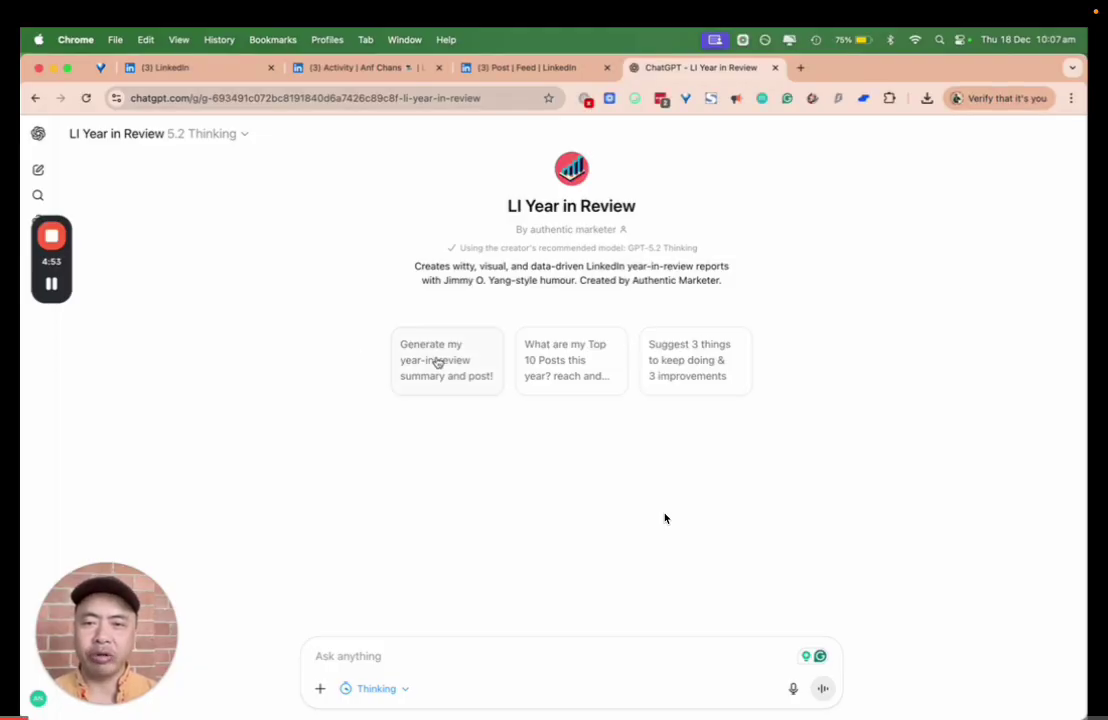
pyautogui.click(456, 361)
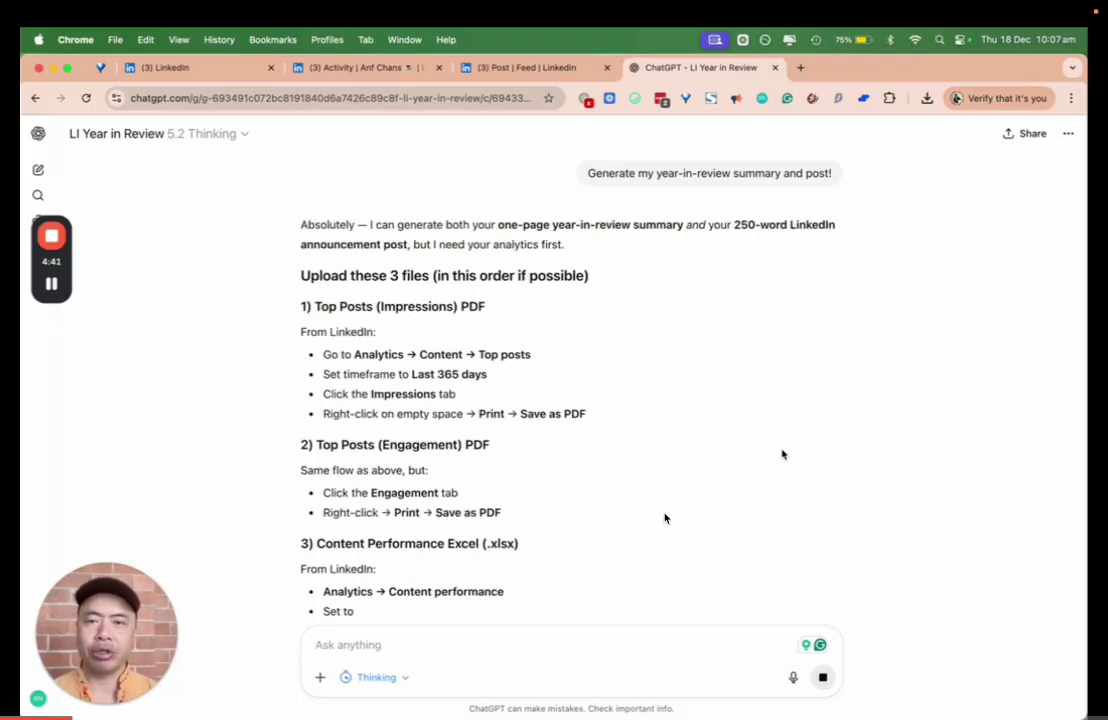
# - Read through the GPT's reply for the three analytics files to upload, how to export them, and what it will produce
pyautogui.scroll(-1, 320, 357)
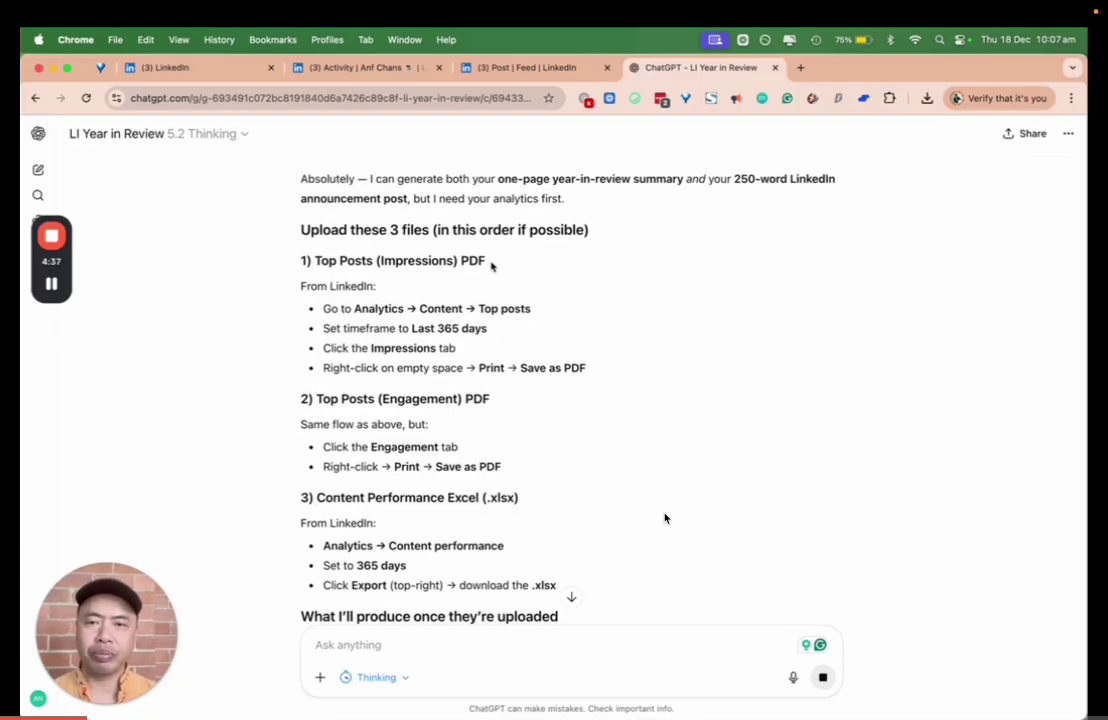
pyautogui.scroll(-2, 360, 330)
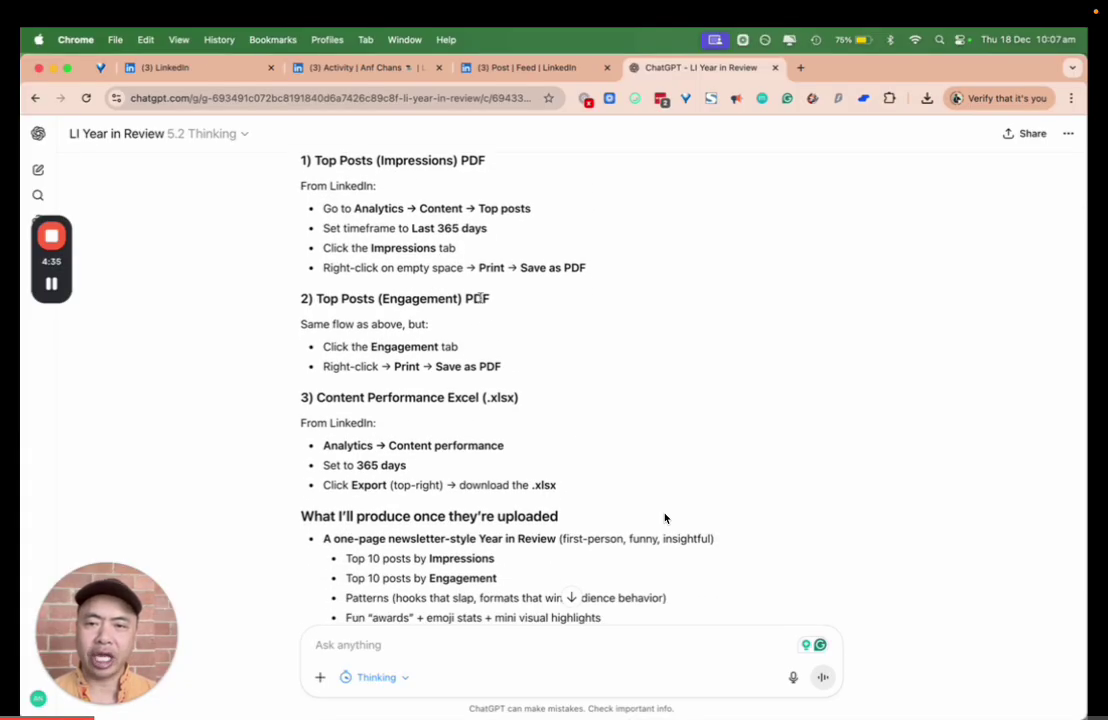
pyautogui.scroll(-1, 402, 396)
pyautogui.scroll(-1, 402, 396)
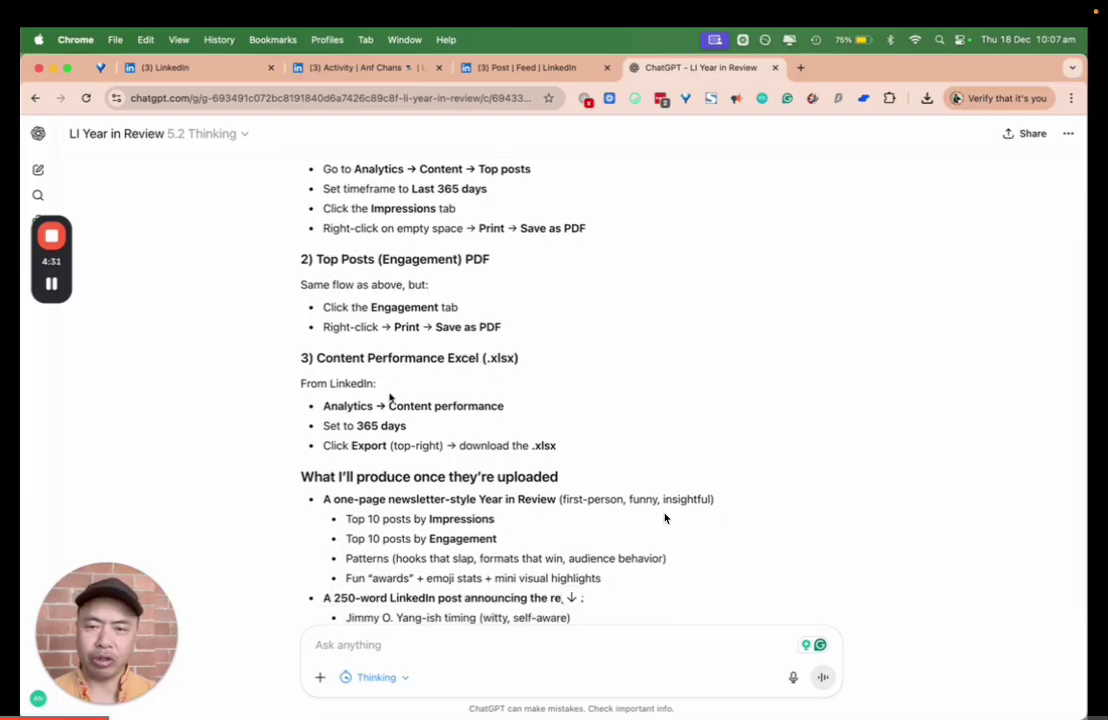
pyautogui.scroll(3, 389, 395)
pyautogui.scroll(-1, 389, 393)
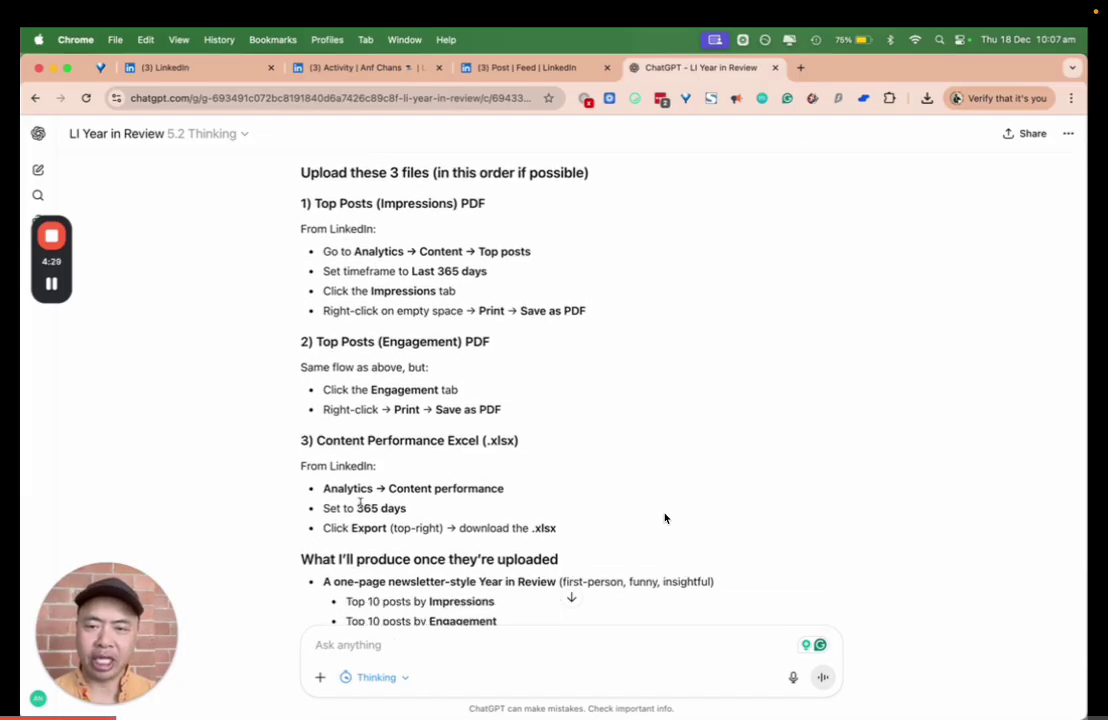
pyautogui.scroll(3, 331, 368)
pyautogui.scroll(-1, 665, 518)
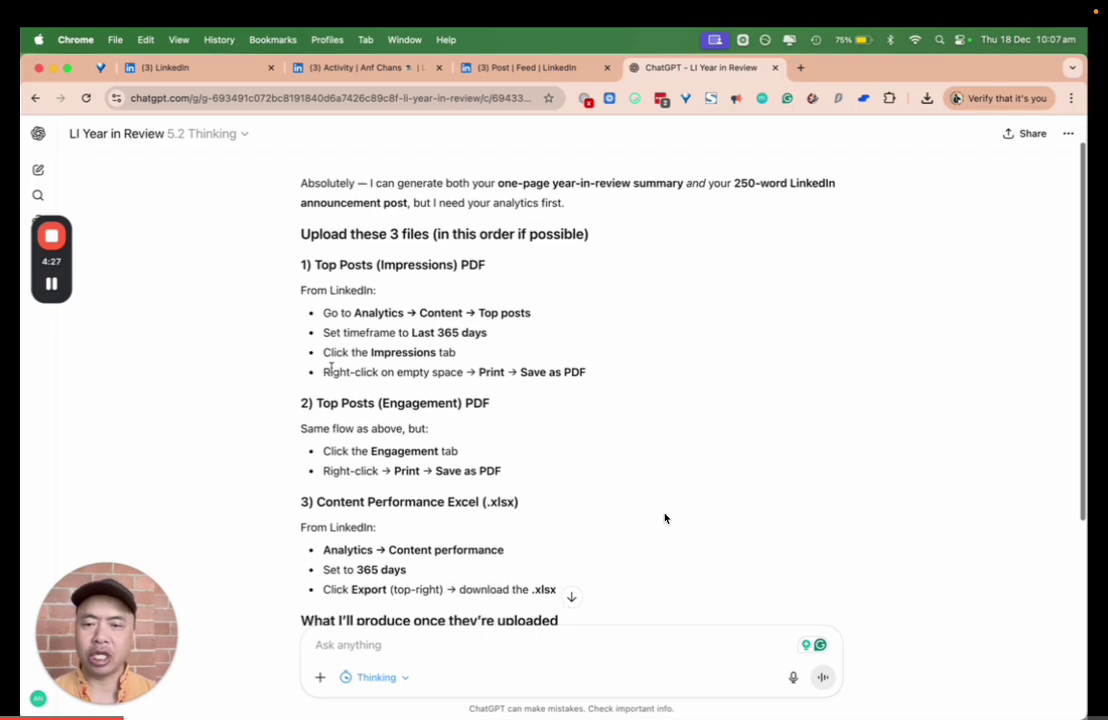
# - Switch to LinkedIn and open the post impressions analytics from the home feed
pyautogui.click(189, 68)
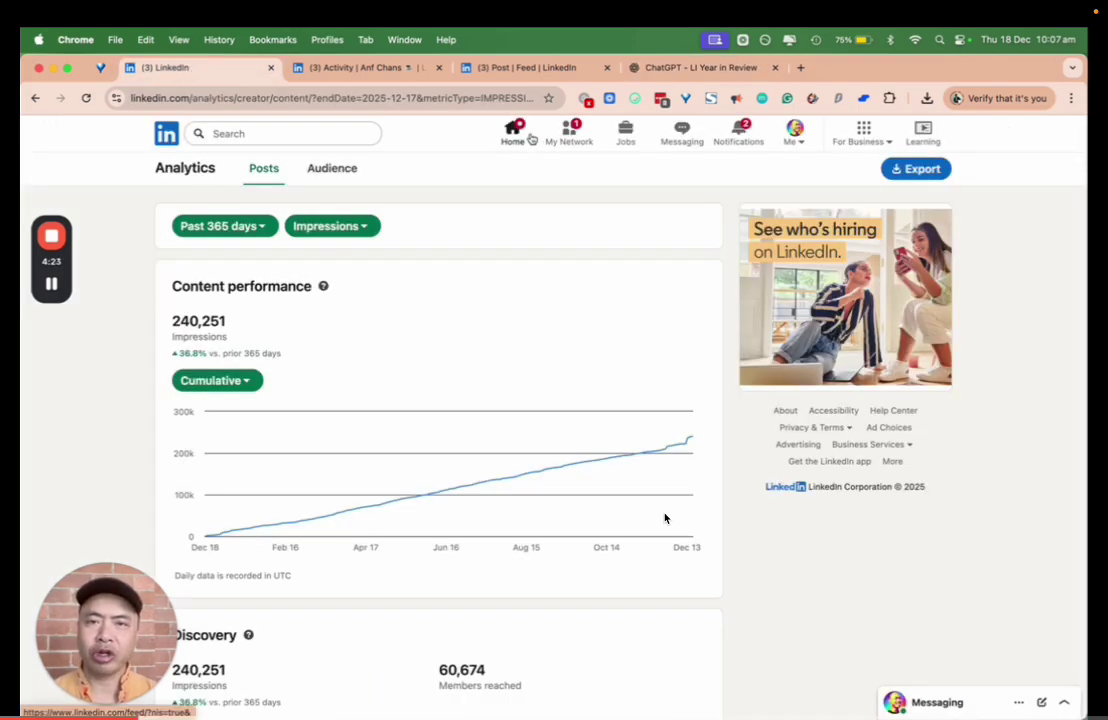
pyautogui.click(531, 138)
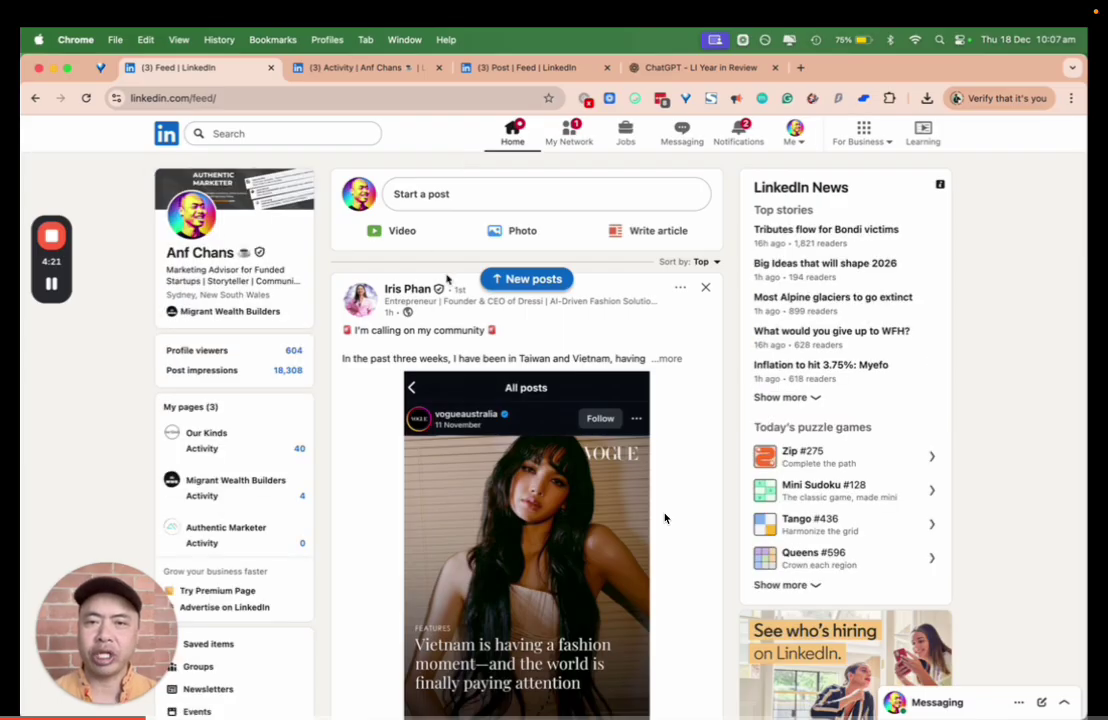
pyautogui.click(430, 288)
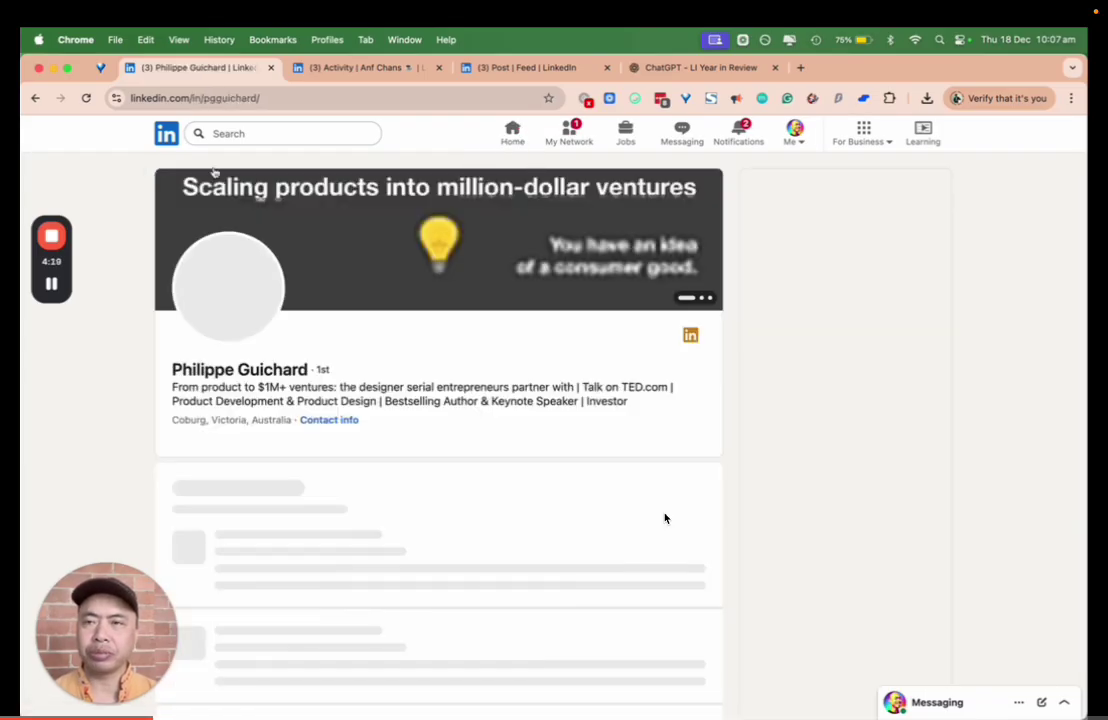
pyautogui.click(36, 100)
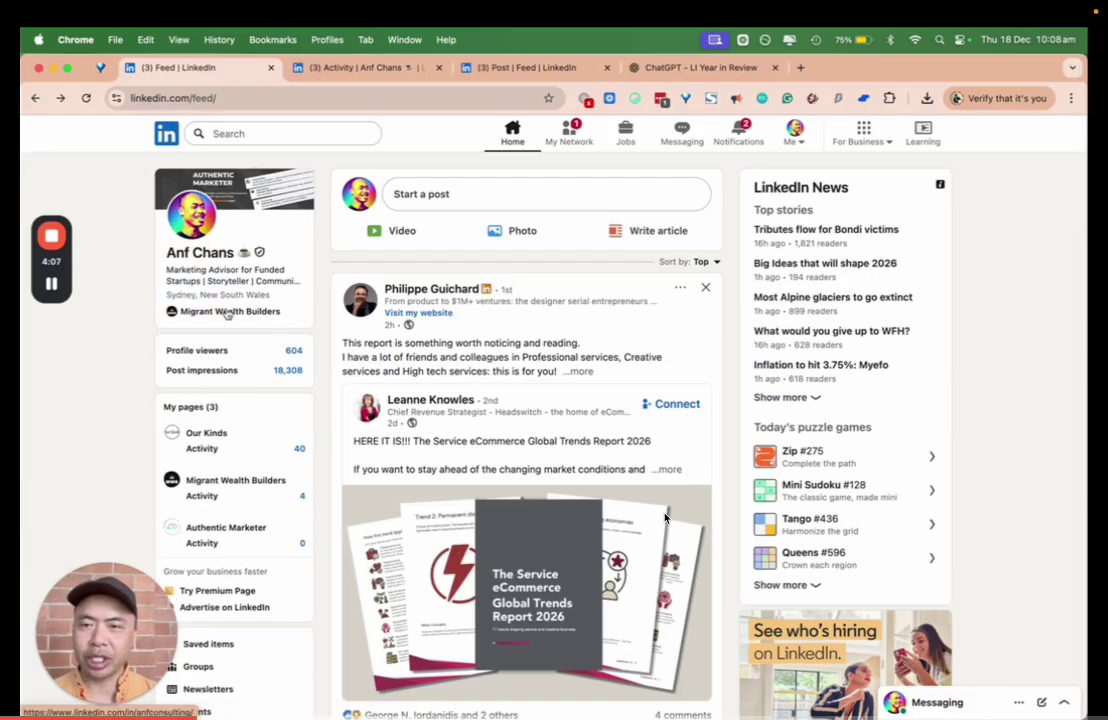
pyautogui.click(186, 372)
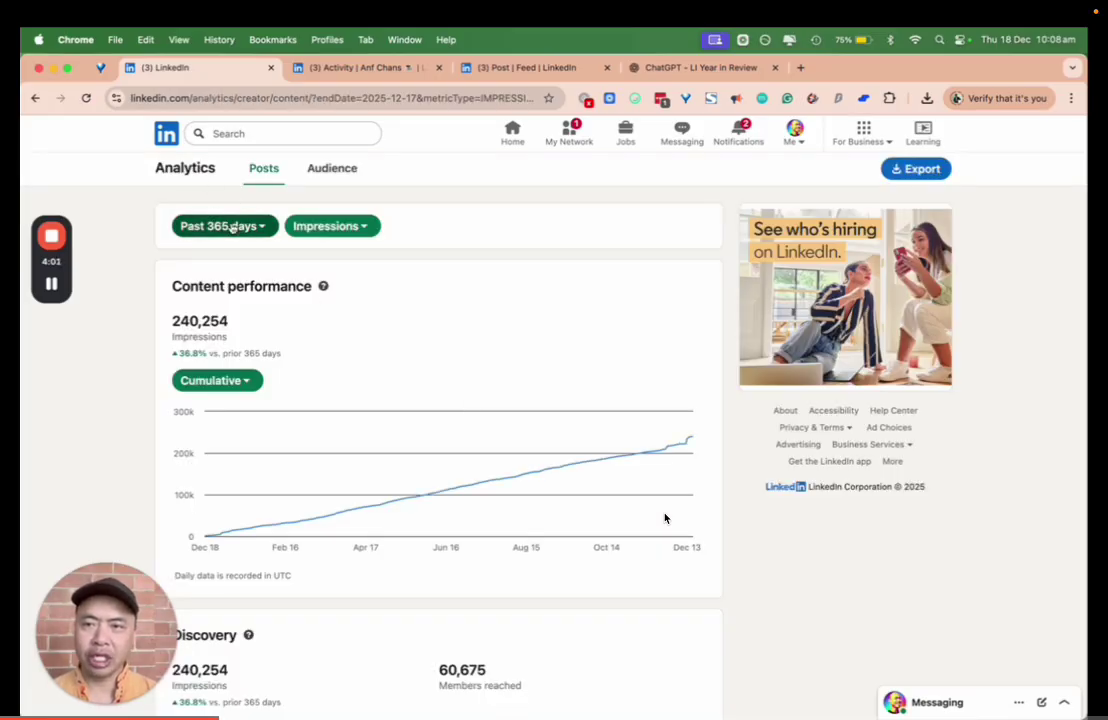
# - Check the date range options for the post analytics and look over the content performance, discovery and top performing posts sections
pyautogui.click(254, 229)
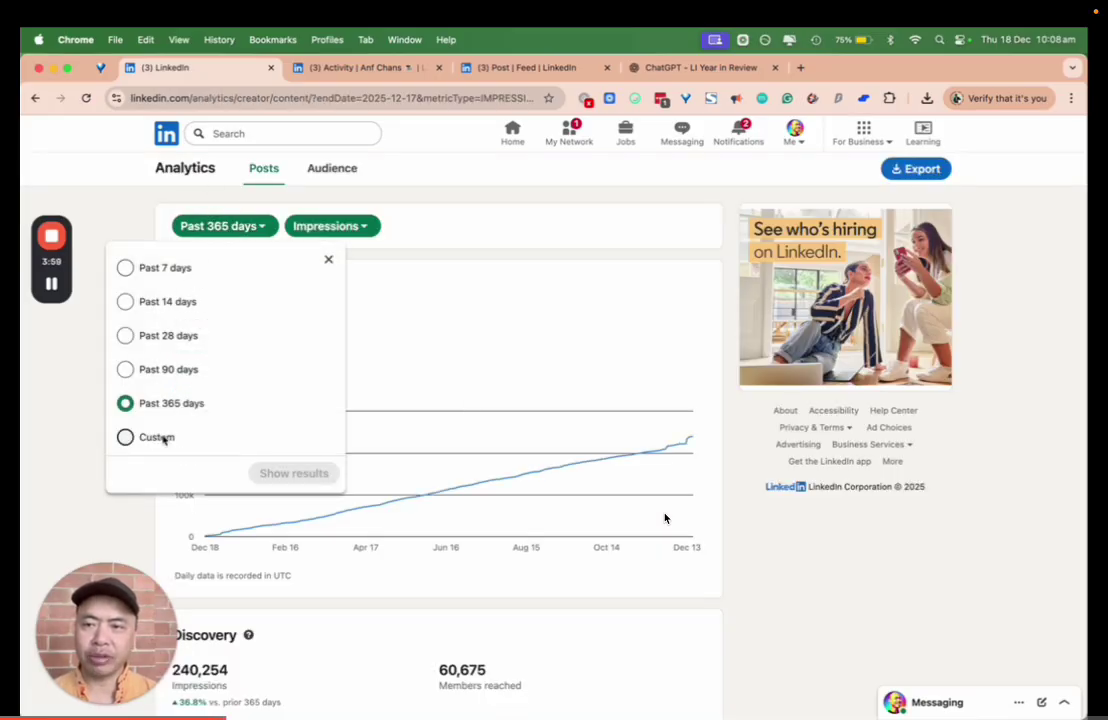
pyautogui.click(400, 359)
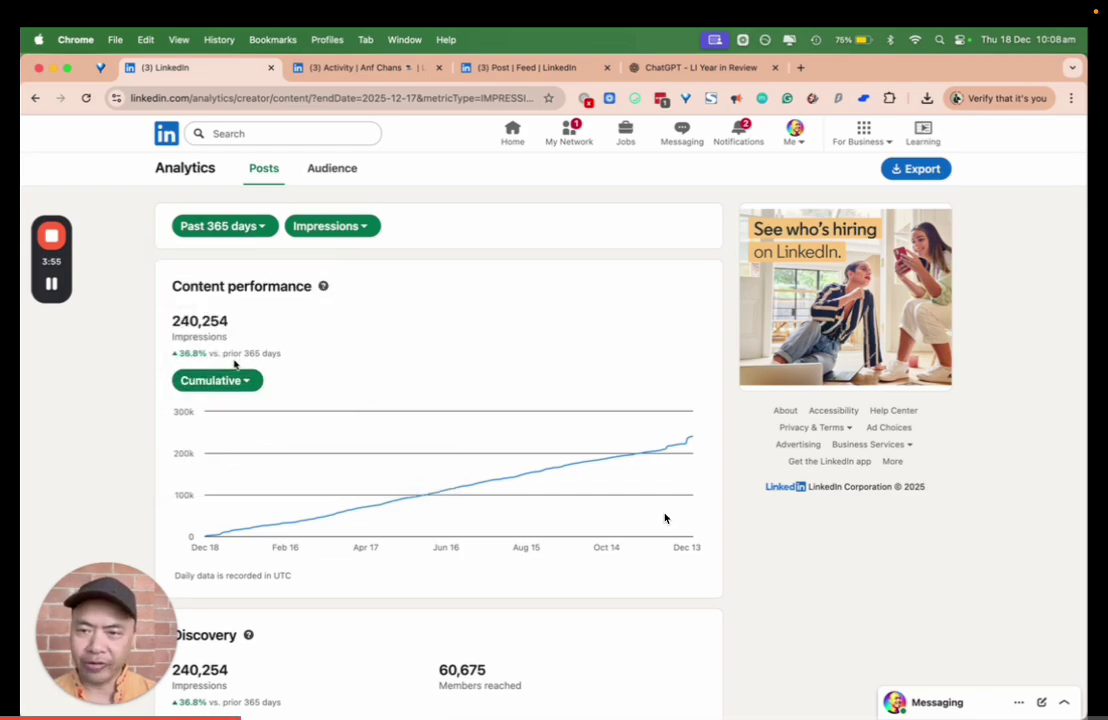
pyautogui.moveTo(243, 353); pyautogui.dragTo(276, 354)
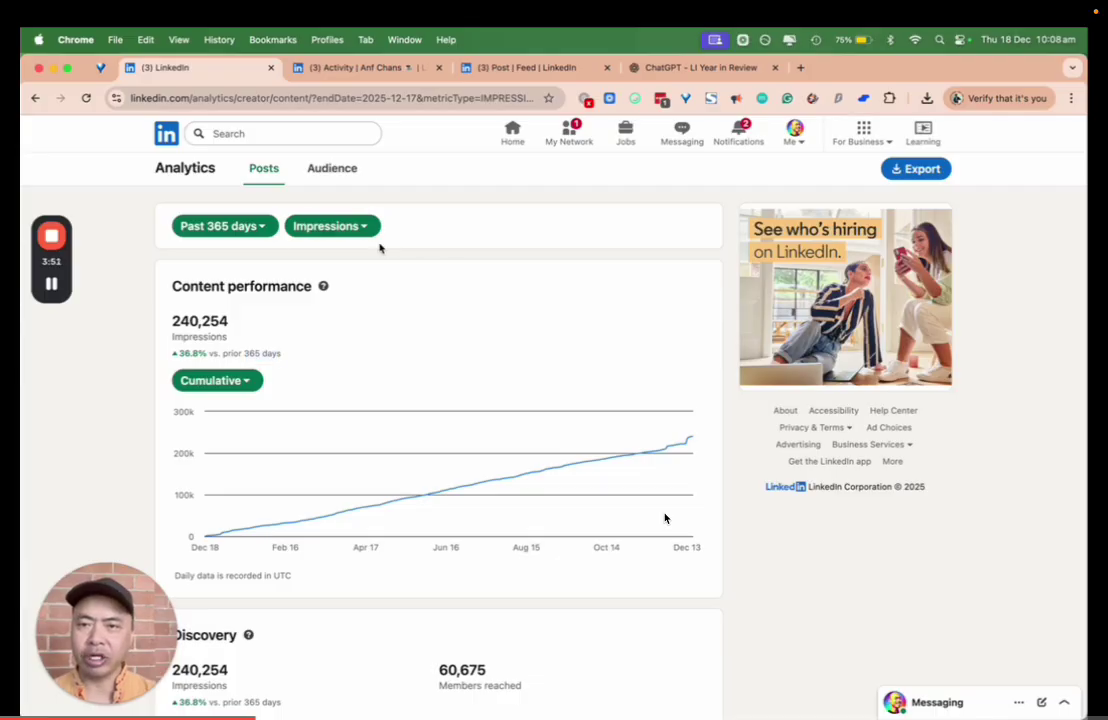
pyautogui.scroll(-5, 665, 518)
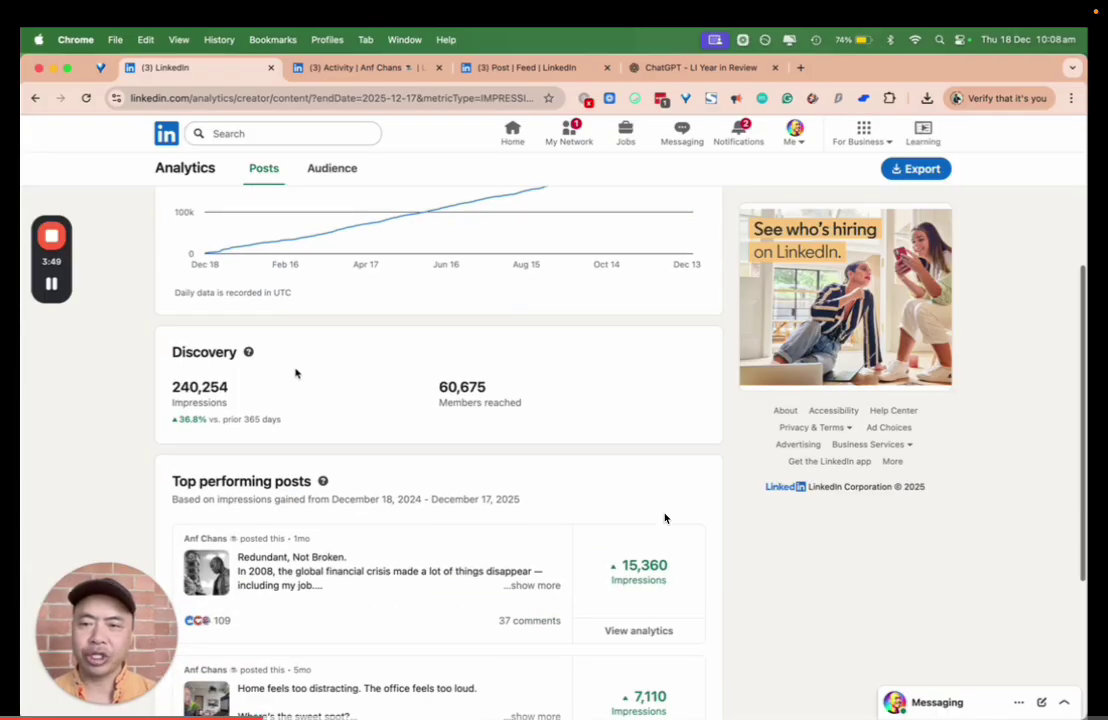
pyautogui.scroll(3, 240, 367)
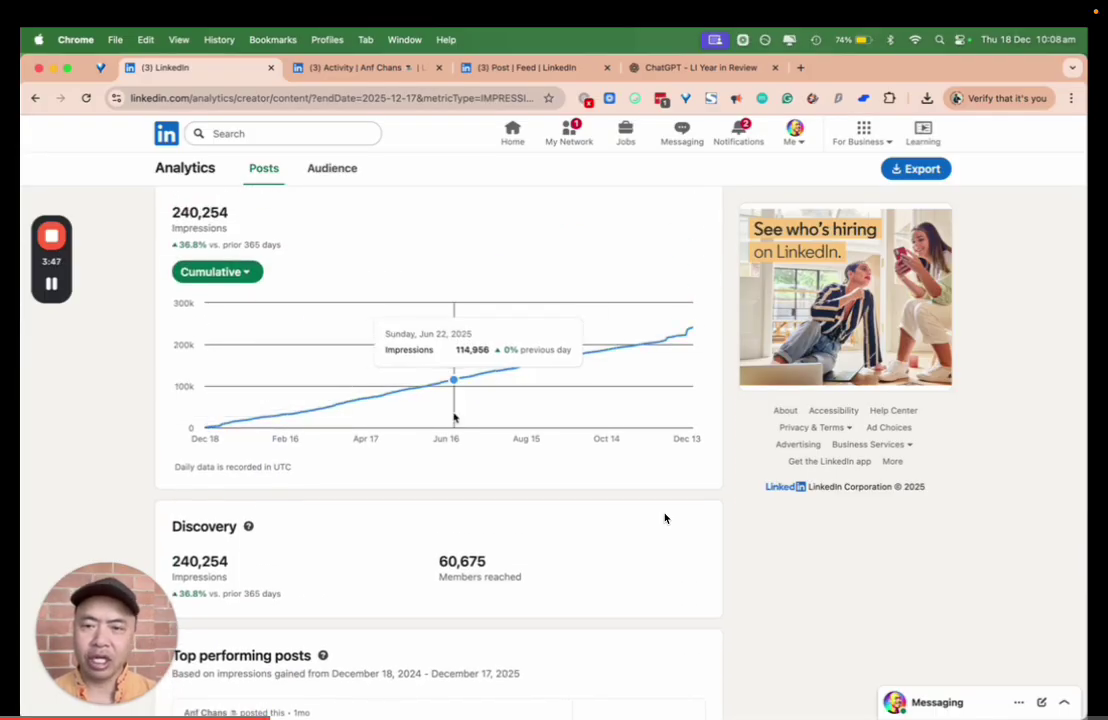
pyautogui.scroll(-2, 302, 438)
pyautogui.scroll(-1, 208, 455)
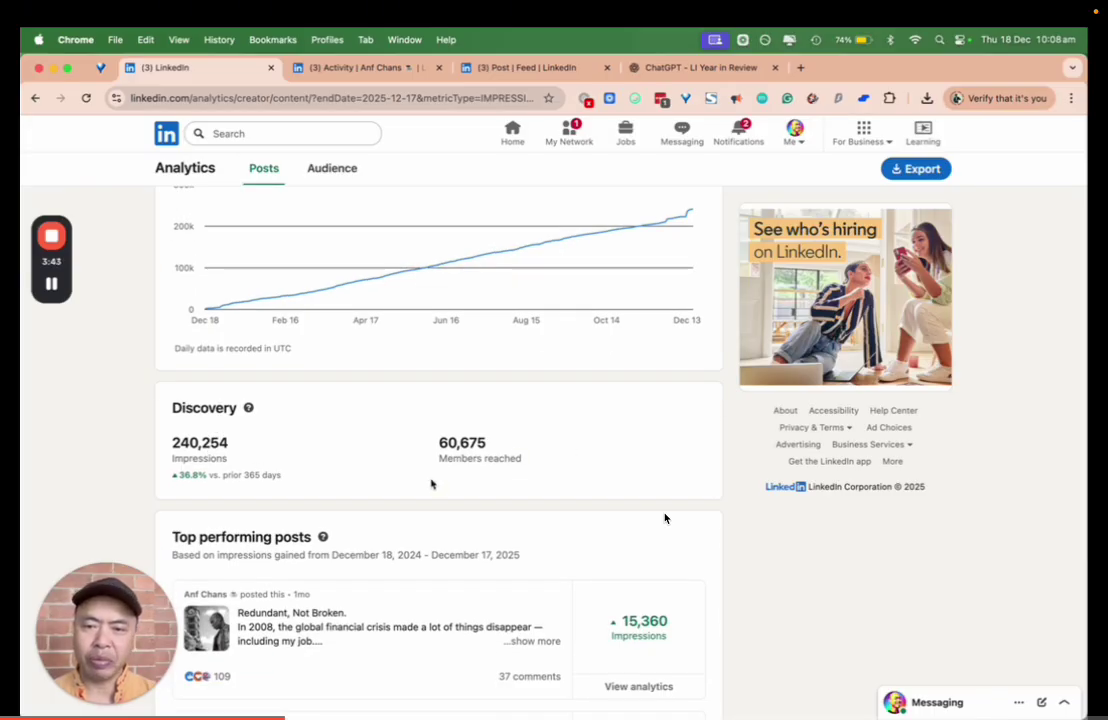
pyautogui.scroll(-4, 455, 462)
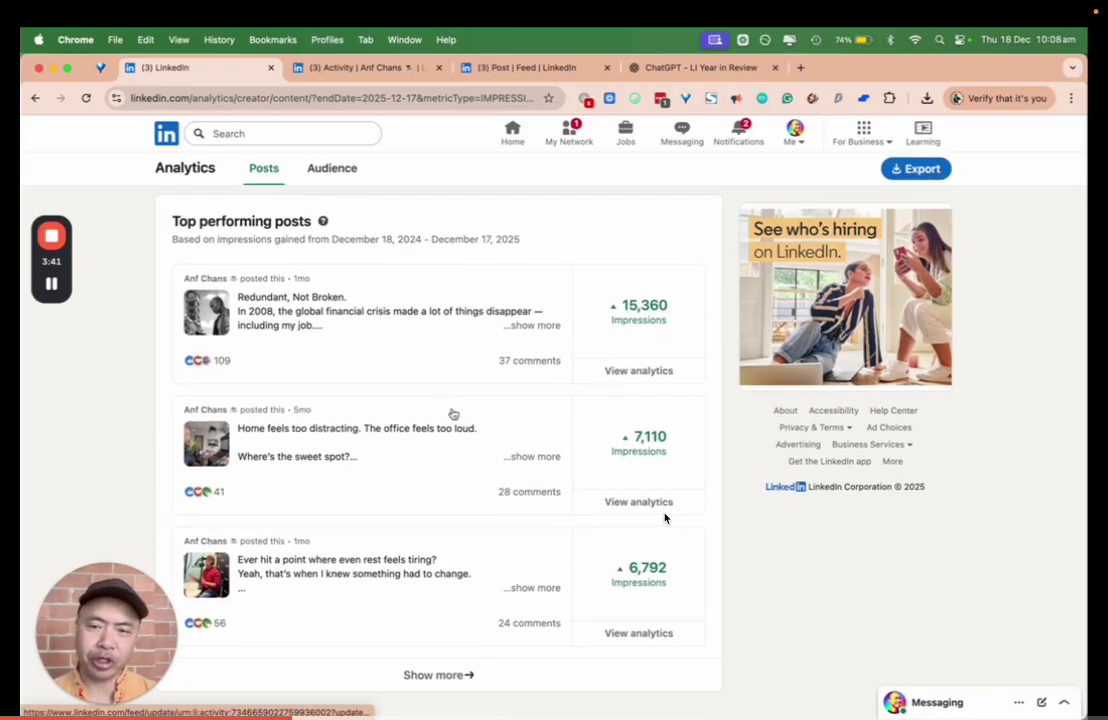
pyautogui.scroll(4, 440, 505)
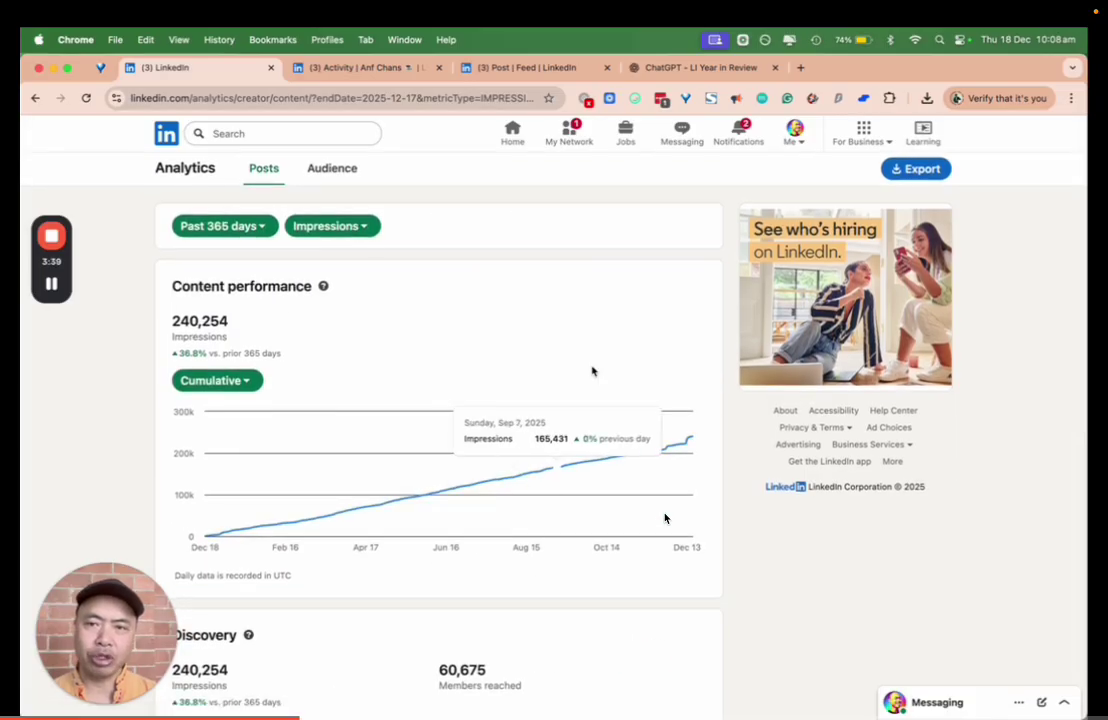
# - Open the full list of top performing posts by impressions and look through its entries before returning to its start
pyautogui.scroll(-4, 544, 529)
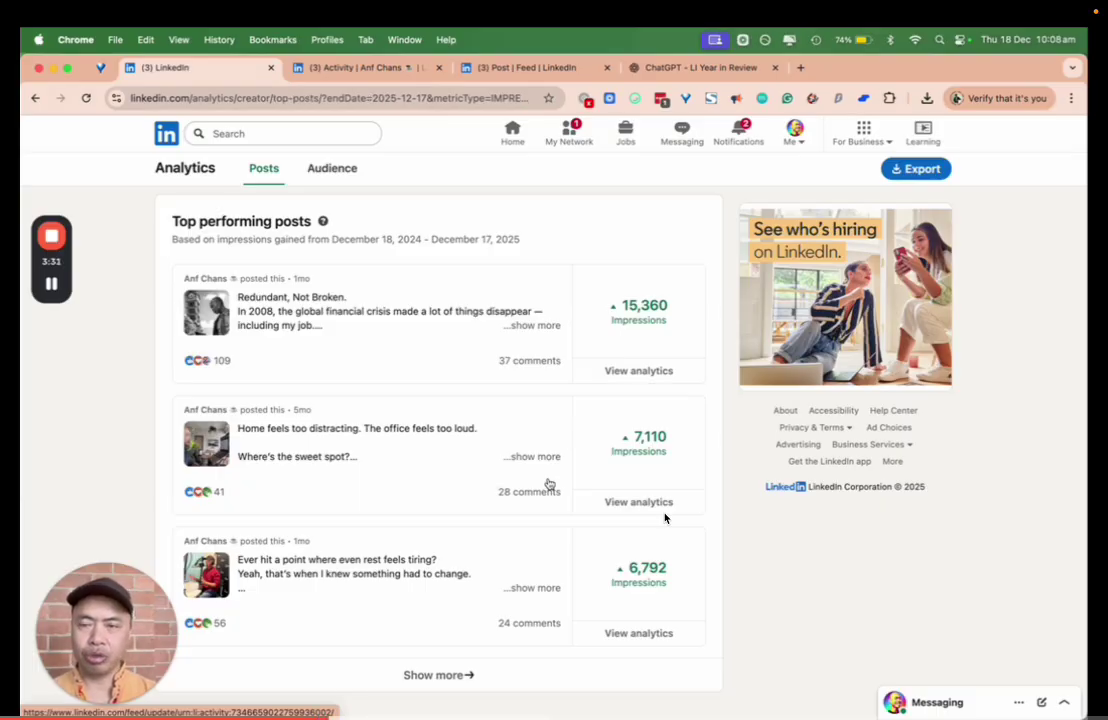
pyautogui.scroll(-10, 664, 518)
pyautogui.scroll(-15, 664, 518)
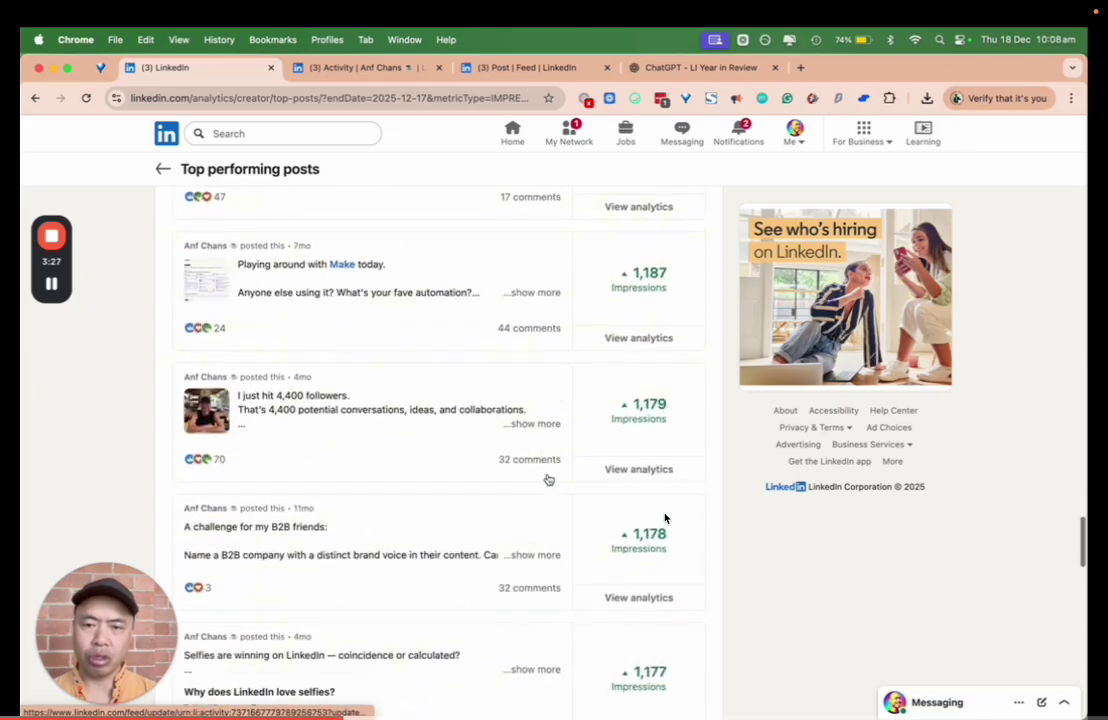
pyautogui.scroll(15, 664, 518)
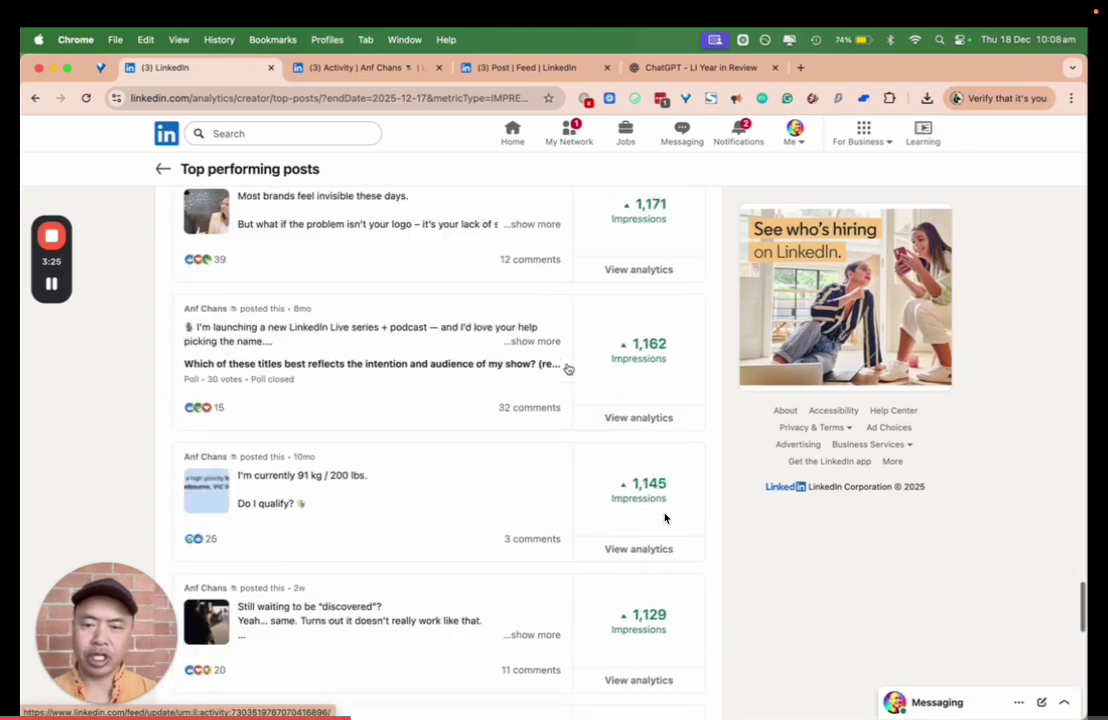
pyautogui.scroll(5, 664, 518)
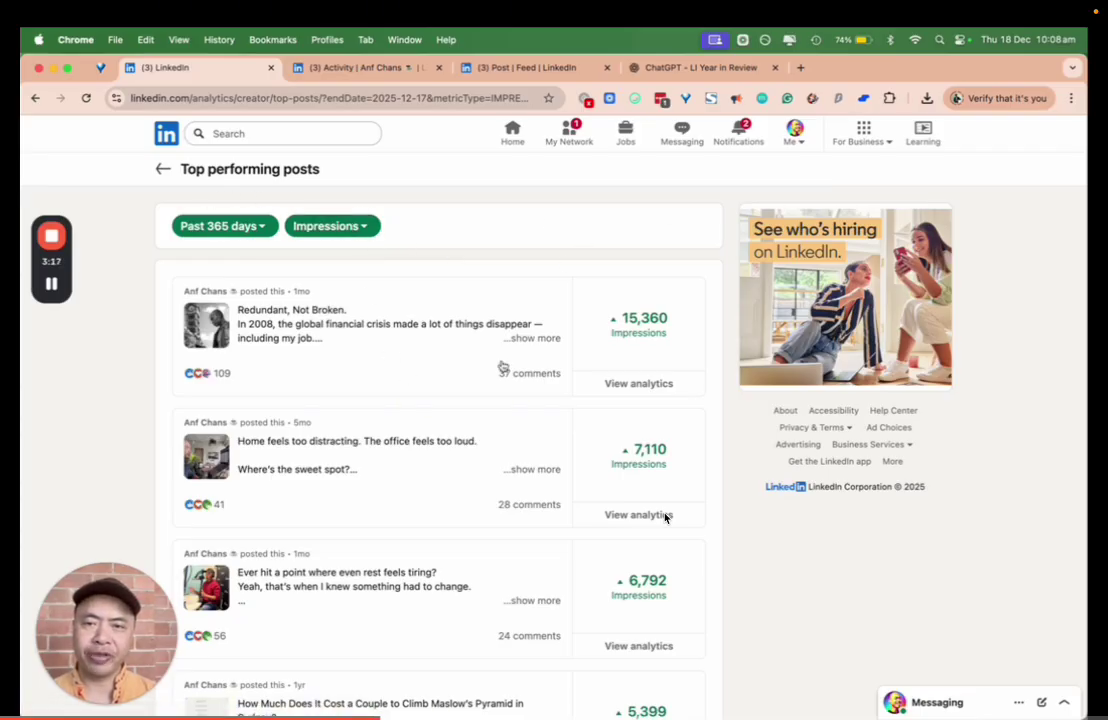
# - Print the top performing posts by impressions with Save as PDF as destination, checking the preview pages before saving
pyautogui.rightClick(528, 254)
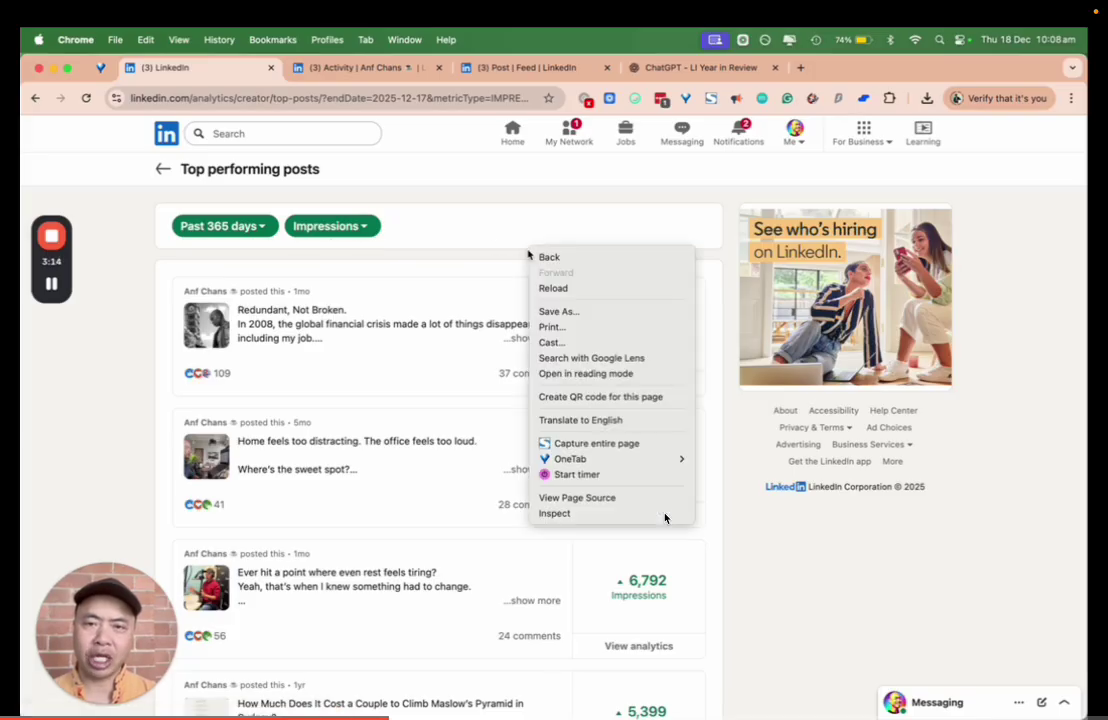
pyautogui.click(560, 328)
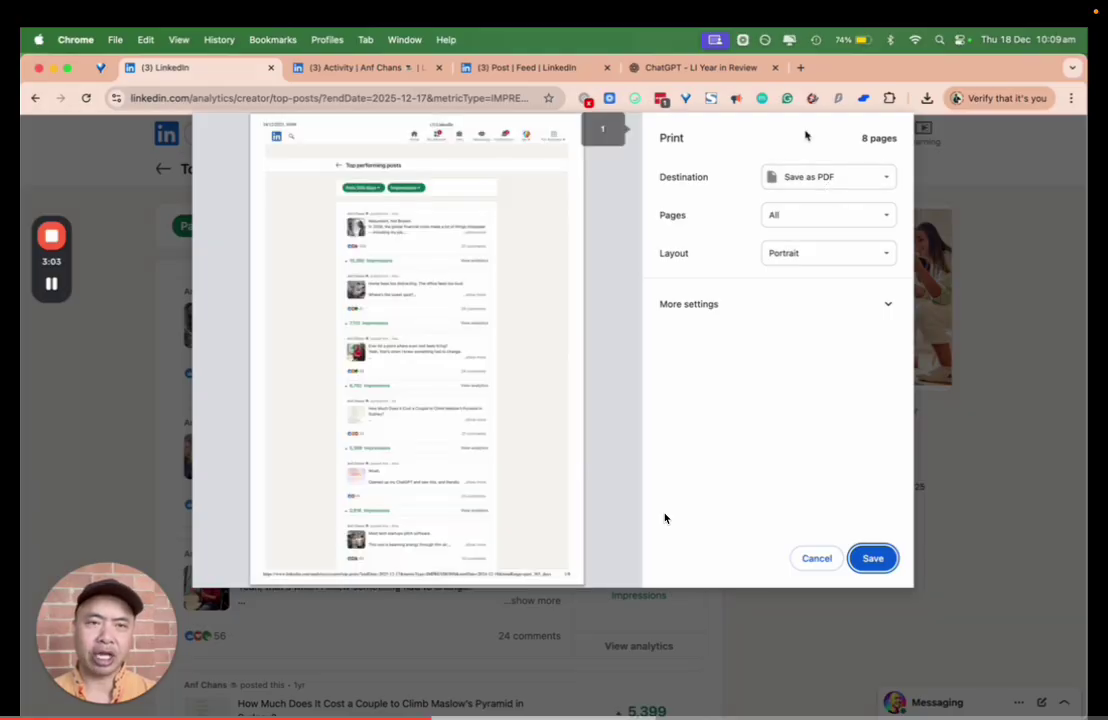
pyautogui.scroll(-5, 503, 306)
pyautogui.scroll(5, 503, 306)
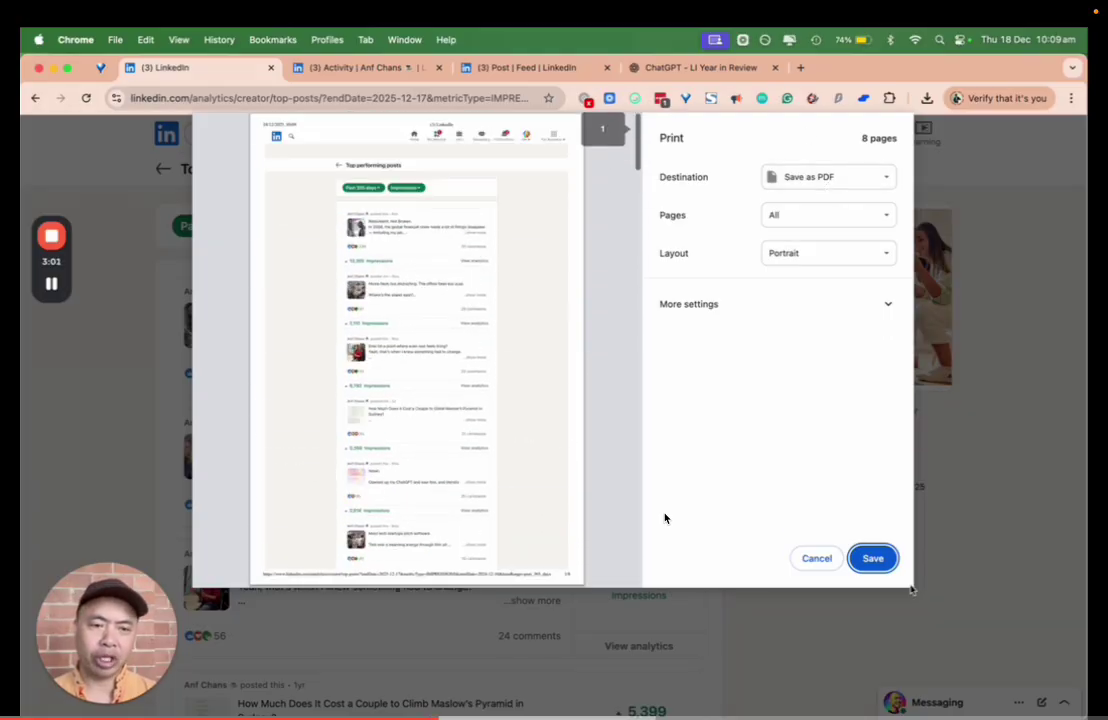
pyautogui.click(878, 564)
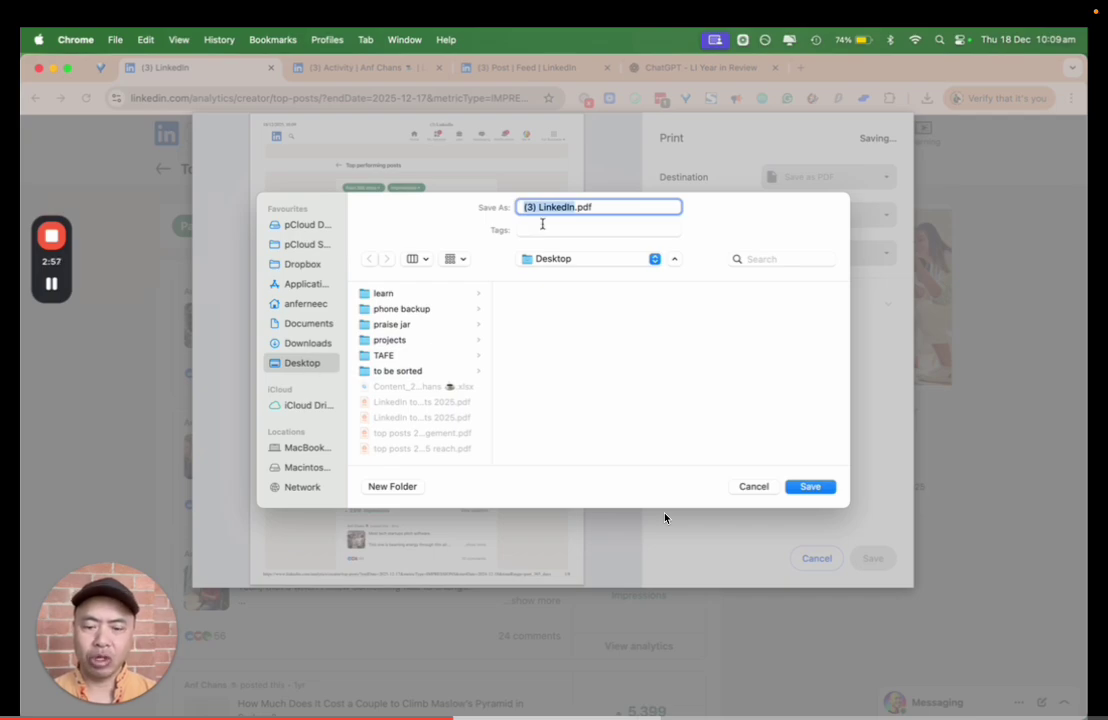
# - Name the PDF "top posts 2025 impressions (demo).pdf", copy that file name for reuse, and save it to the Desktop
pyautogui.write('top posts 202')
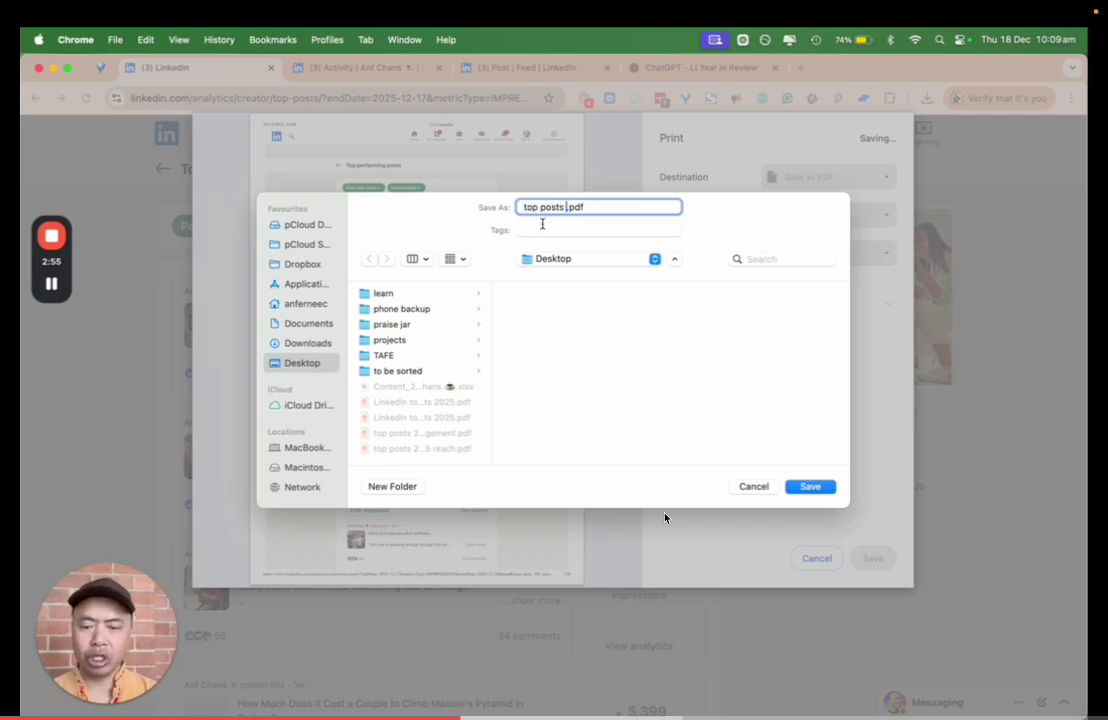
pyautogui.write('5 impressions')
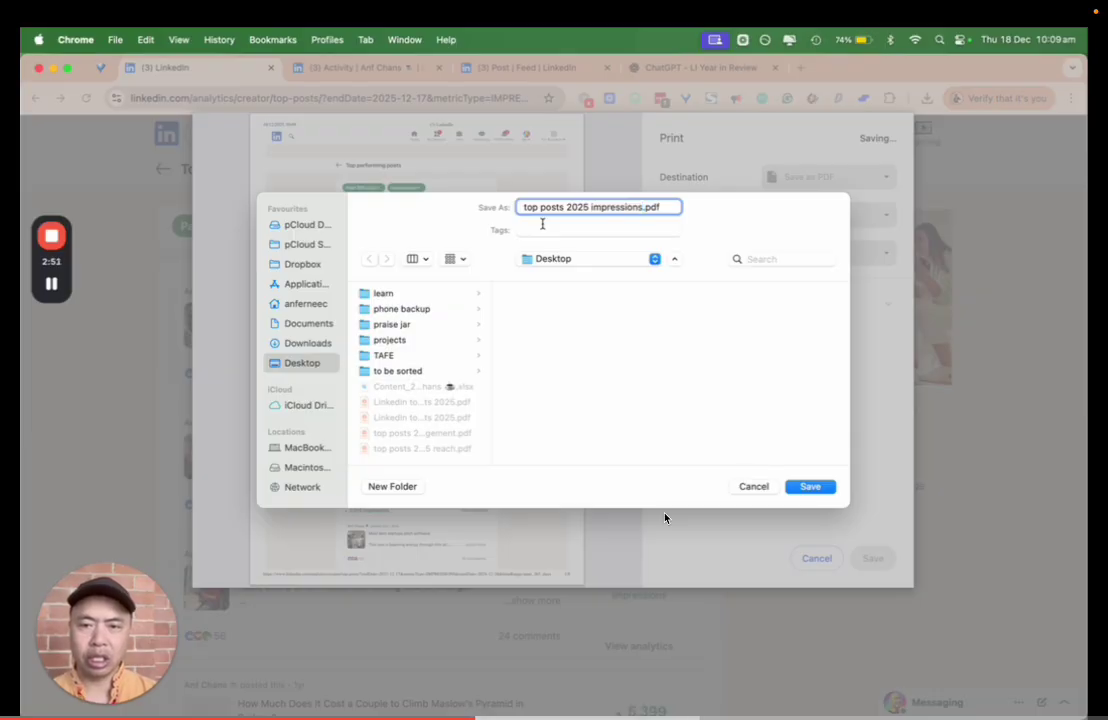
pyautogui.write(' (demo)')
pyautogui.press('super+a')
pyautogui.press('super+c')
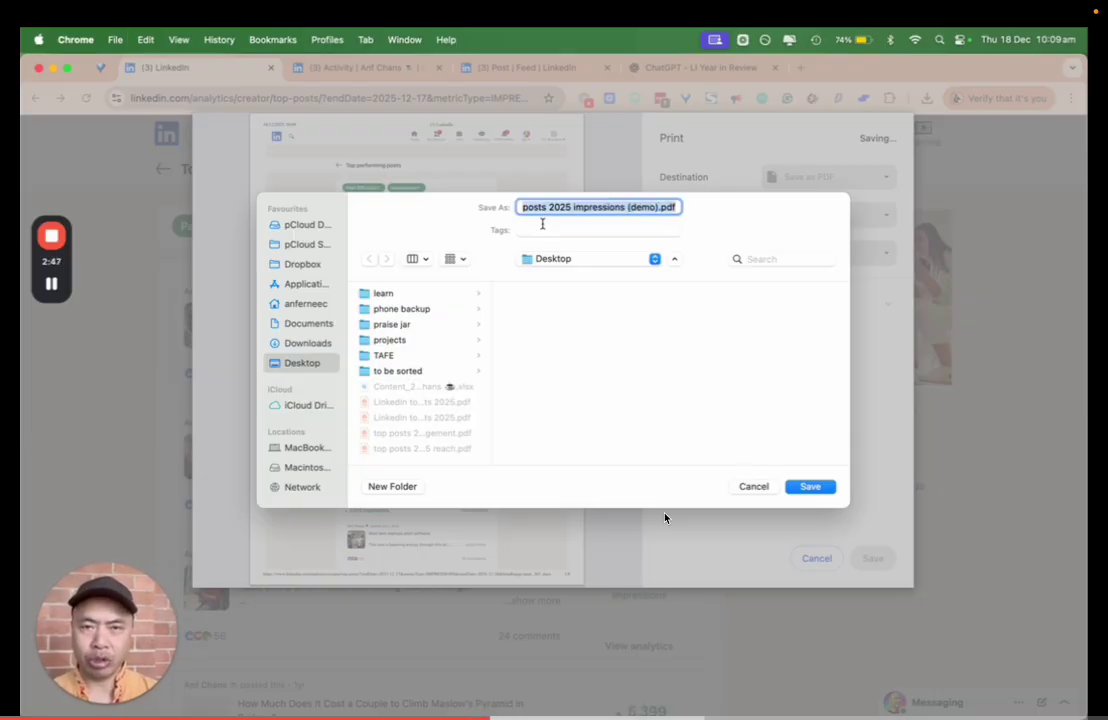
pyautogui.click(822, 492)
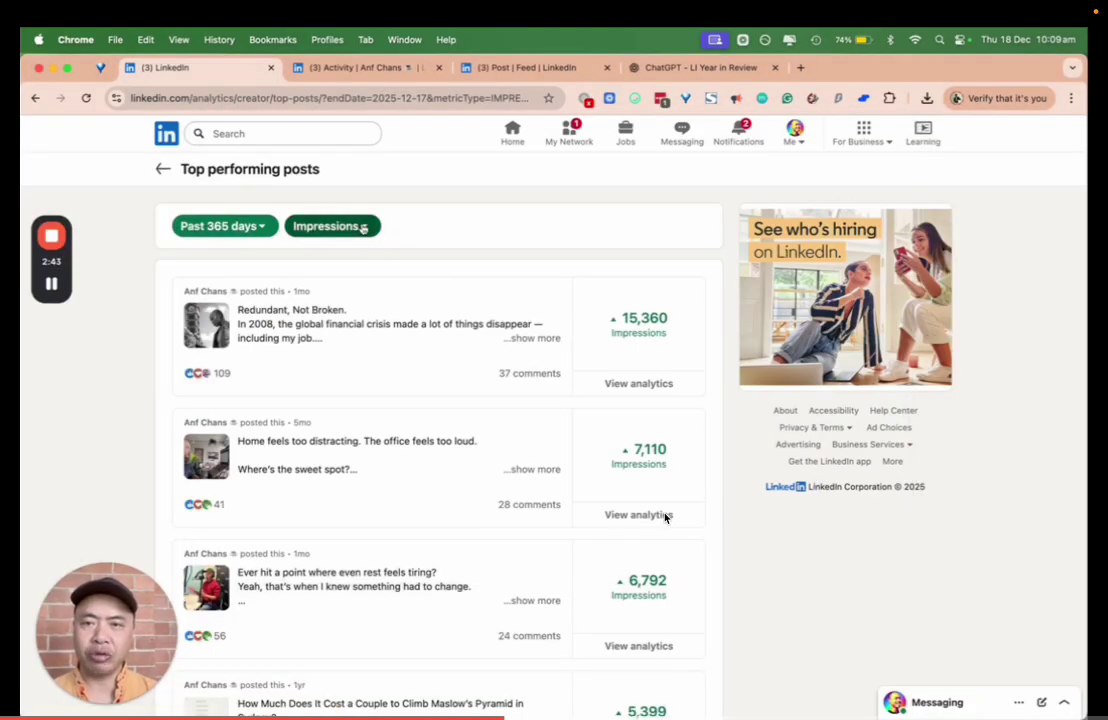
# - Switch the top performing posts metric to Engagements and look through the full list of posts
pyautogui.click(357, 228)
pyautogui.click(272, 301)
pyautogui.click(390, 338)
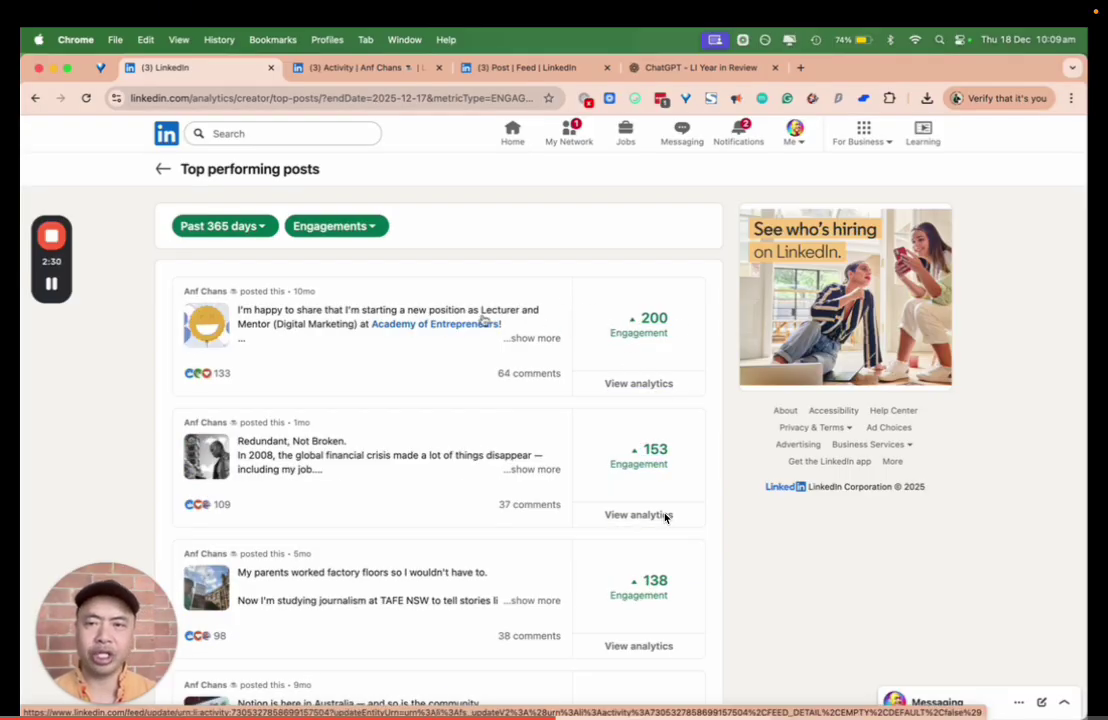
pyautogui.scroll(-20, 490, 294)
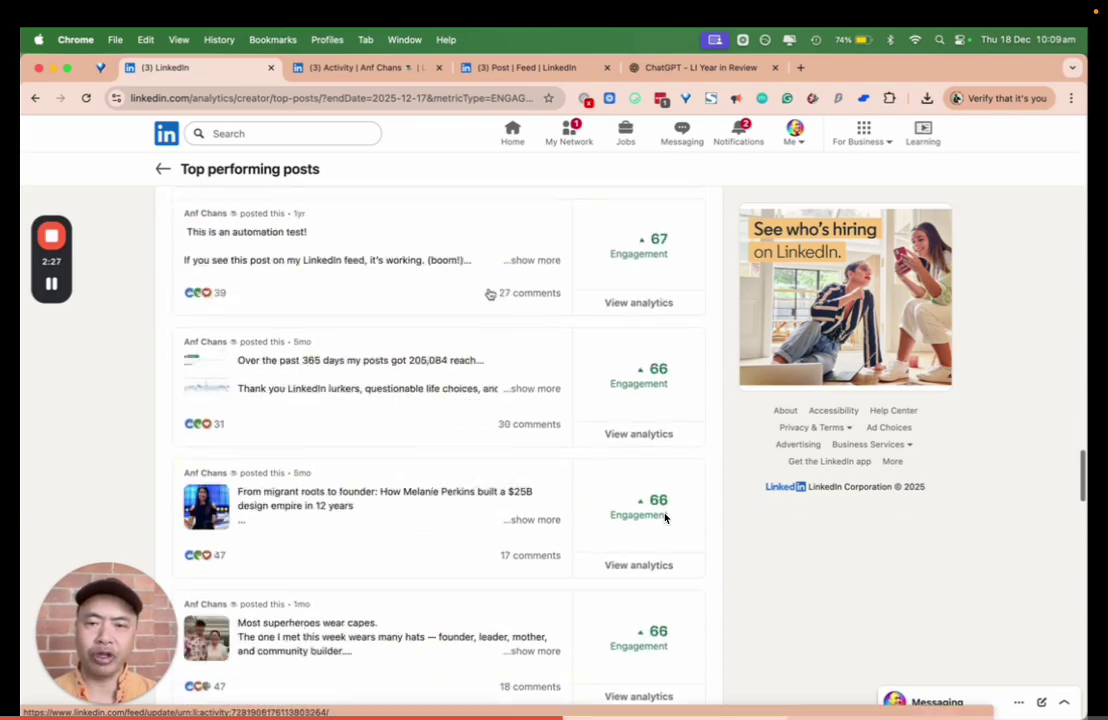
pyautogui.scroll(-5, 665, 518)
pyautogui.scroll(15, 665, 518)
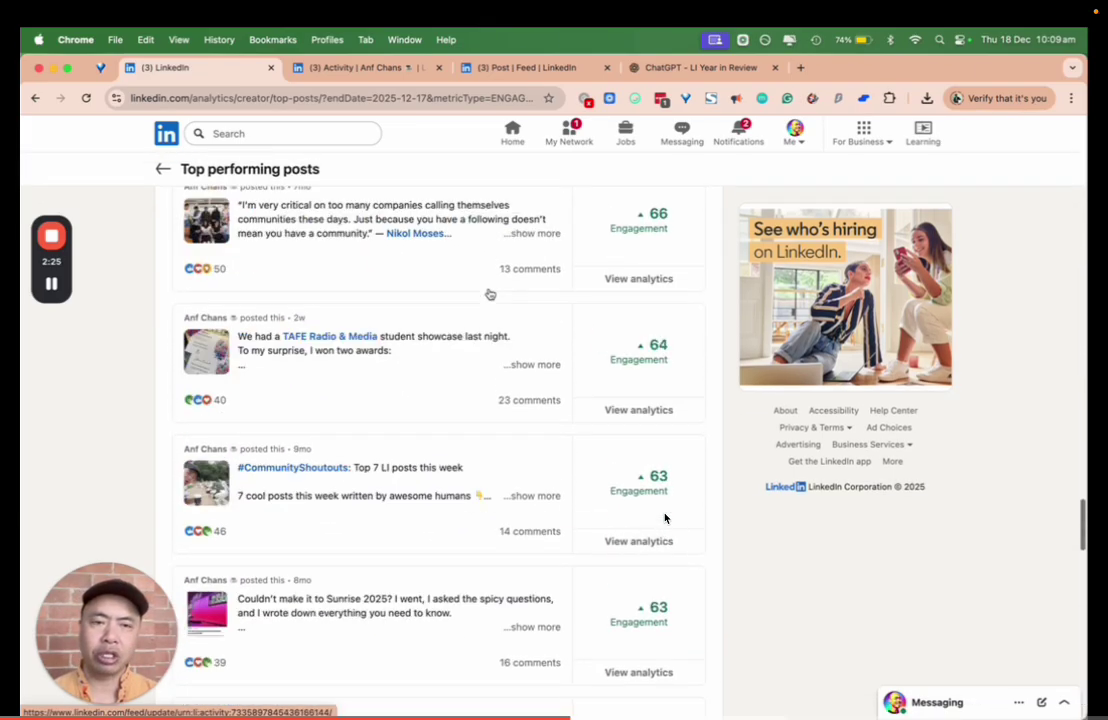
pyautogui.scroll(15, 489, 293)
# - Print the top performing posts by engagements with Save as PDF as destination, all pages in portrait layout
pyautogui.rightClick(508, 250)
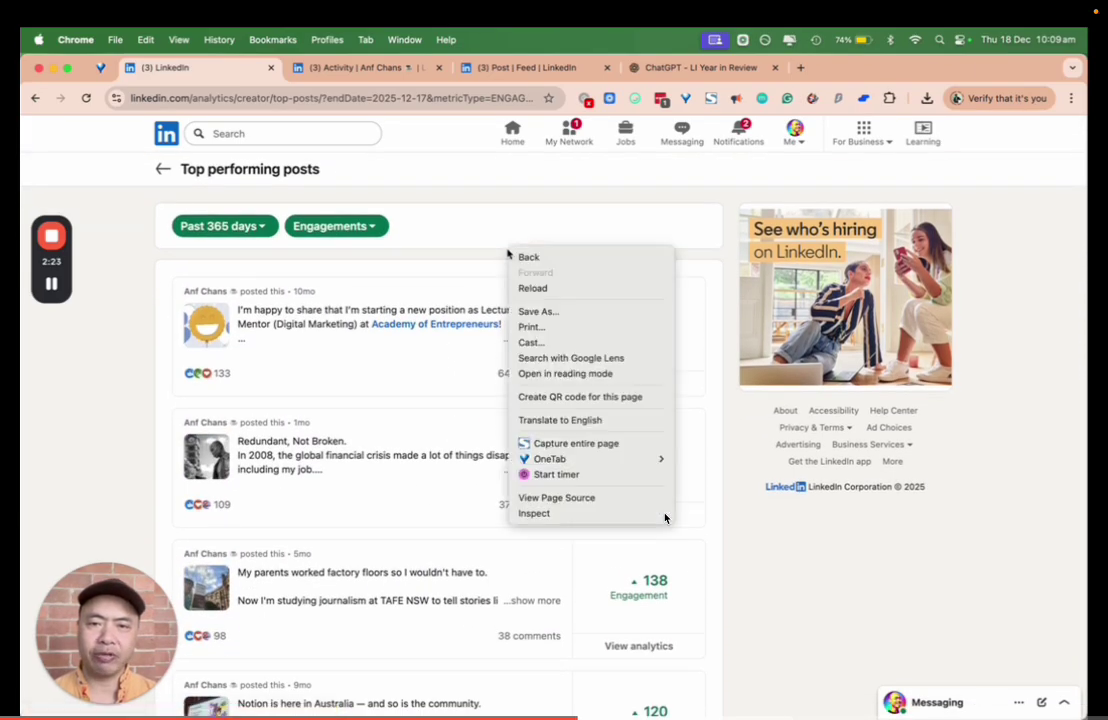
pyautogui.click(532, 330)
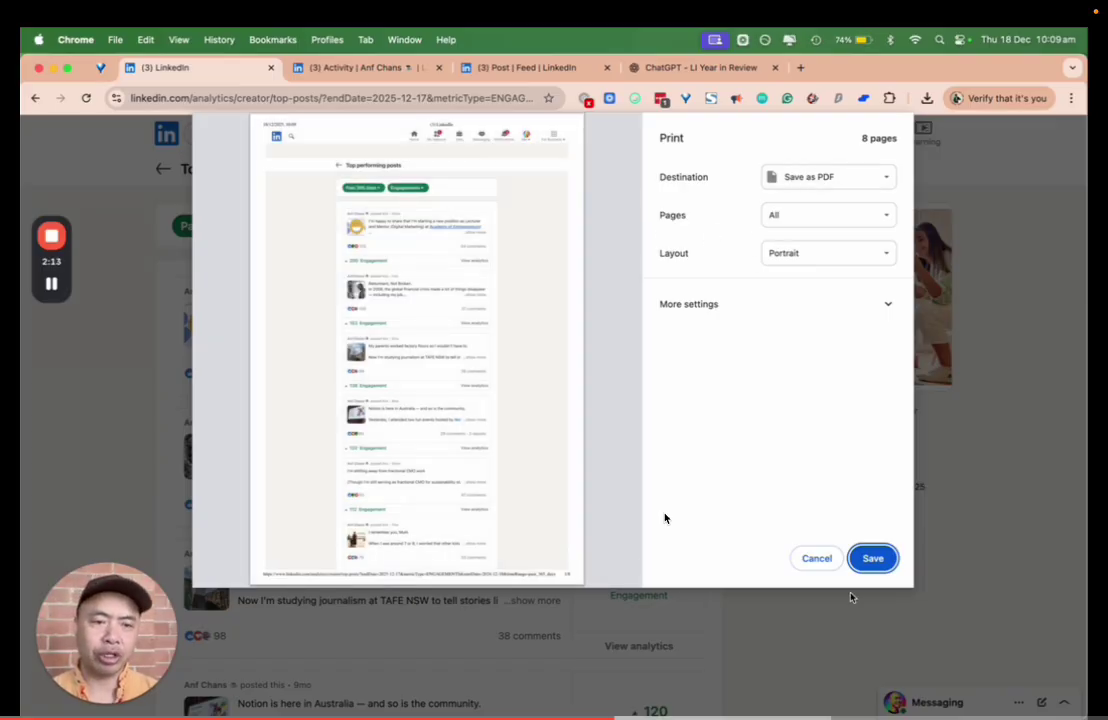
pyautogui.click(871, 558)
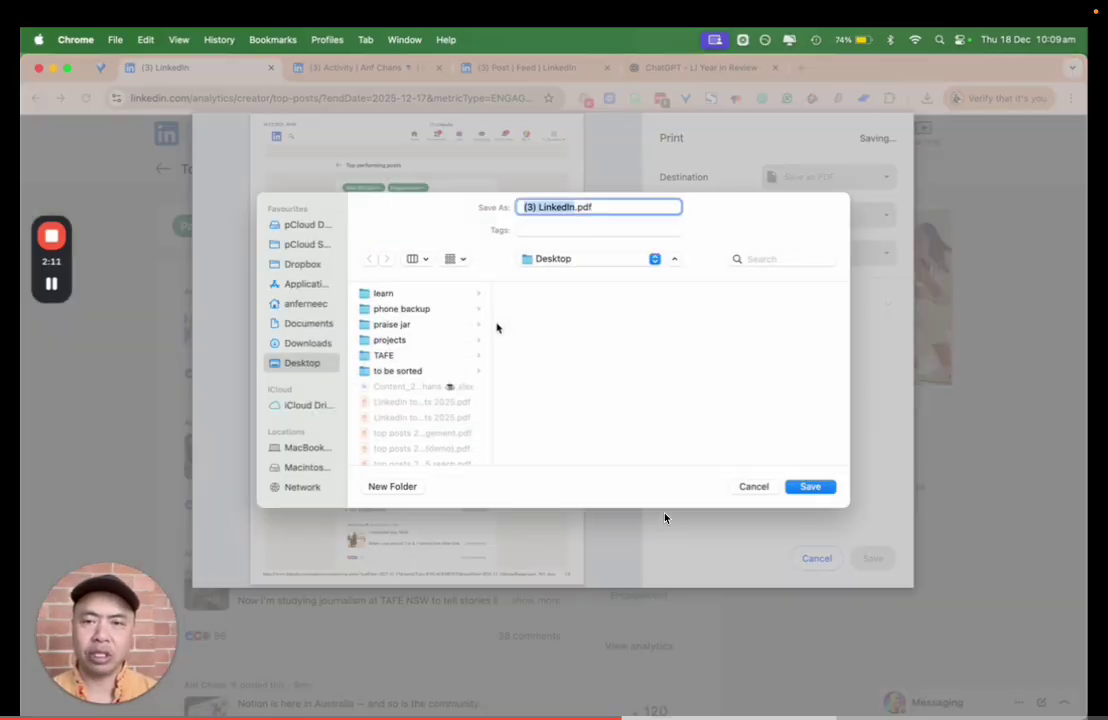
# - Reuse the copied file name, change it to "top posts 2025 engagement (demo).pdf" with a single extension, and save the PDF to the Desktop
pyautogui.press('super+v')
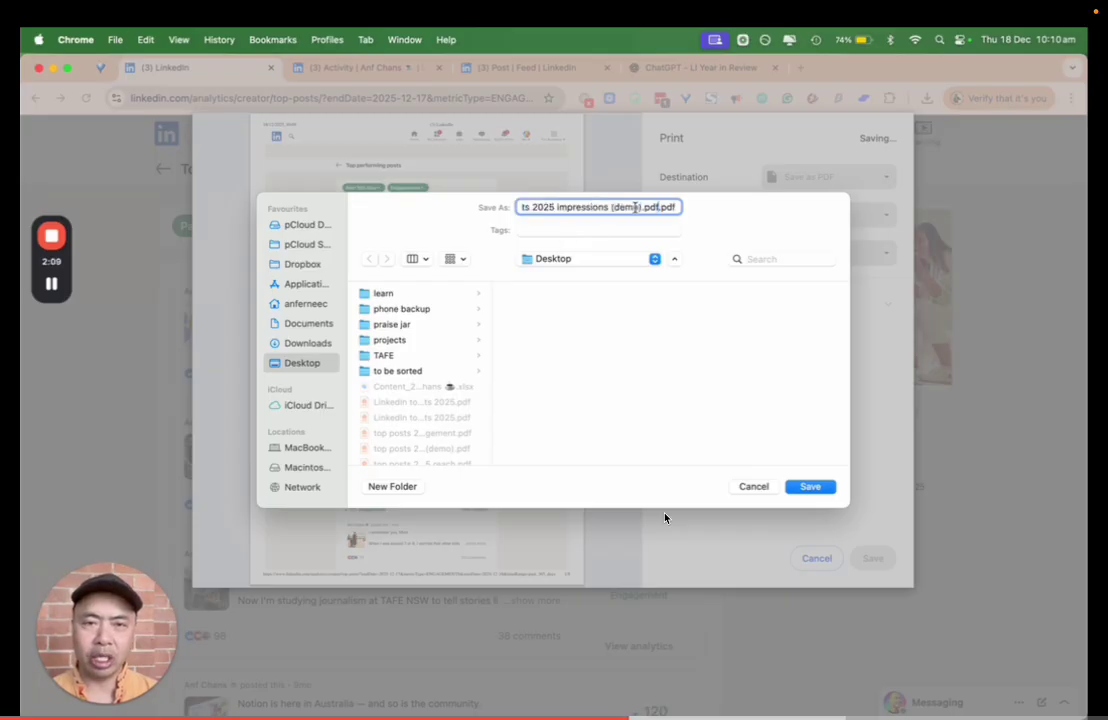
pyautogui.doubleClick(581, 206)
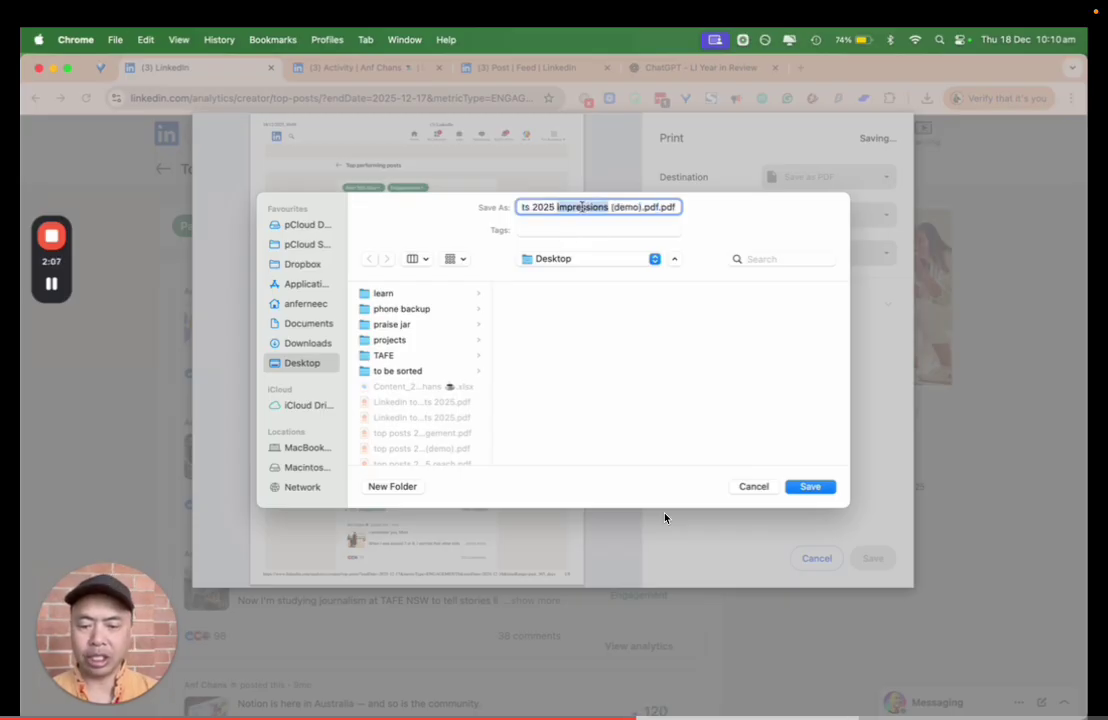
pyautogui.write('engagement')
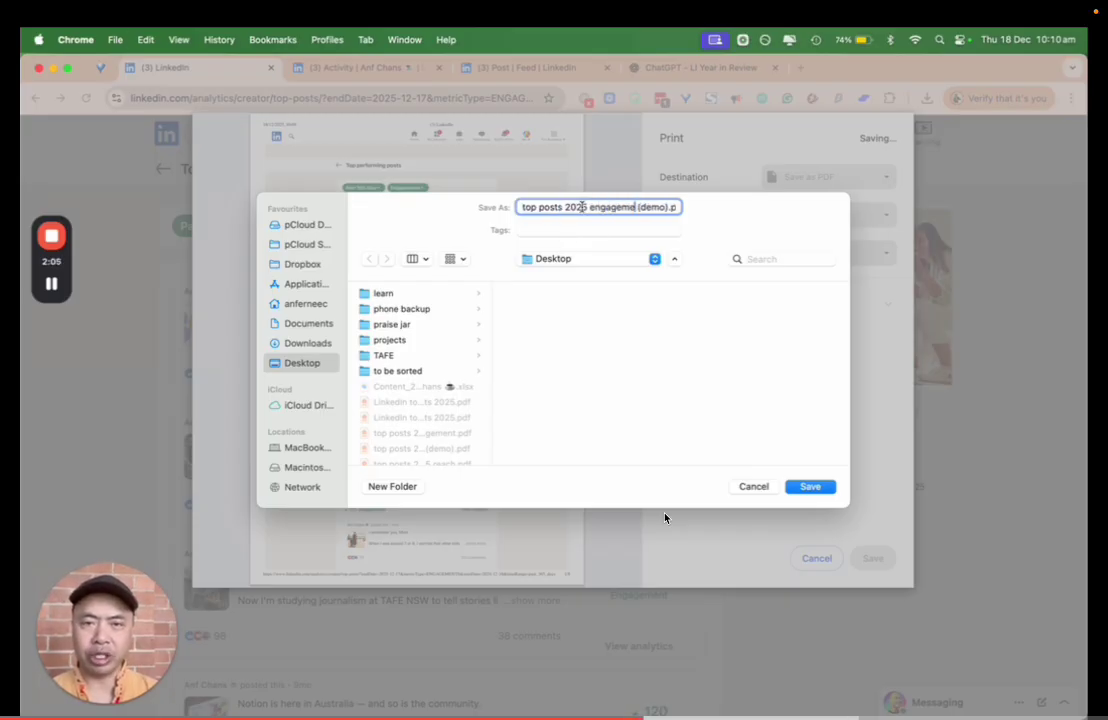
pyautogui.tripleClick(676, 206)
pyautogui.click(655, 207)
pyautogui.press('Right')
pyautogui.press('Right')
pyautogui.press('Right')
pyautogui.press('Right')
pyautogui.press('Right')
pyautogui.press('Right')
pyautogui.press('Right')
pyautogui.press('Right')
pyautogui.press('Right')
pyautogui.press('Right')
pyautogui.press('Right')
pyautogui.press('BackSpace')
pyautogui.press('BackSpace')
pyautogui.press('BackSpace')
pyautogui.press('BackSpace')
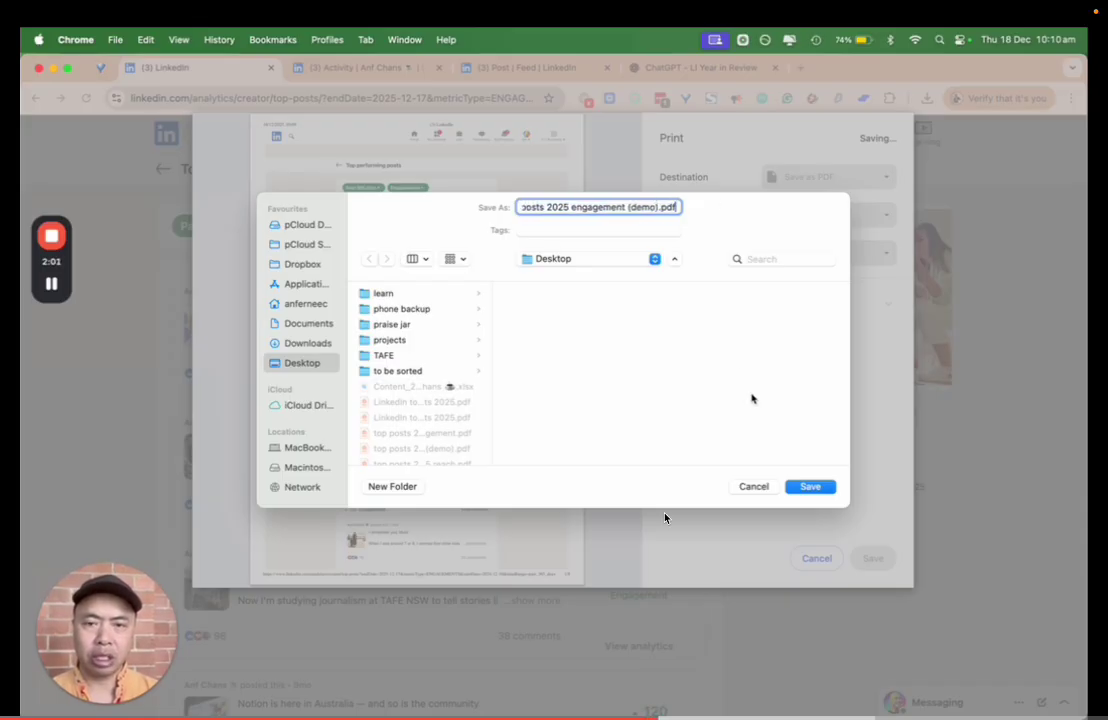
pyautogui.click(812, 490)
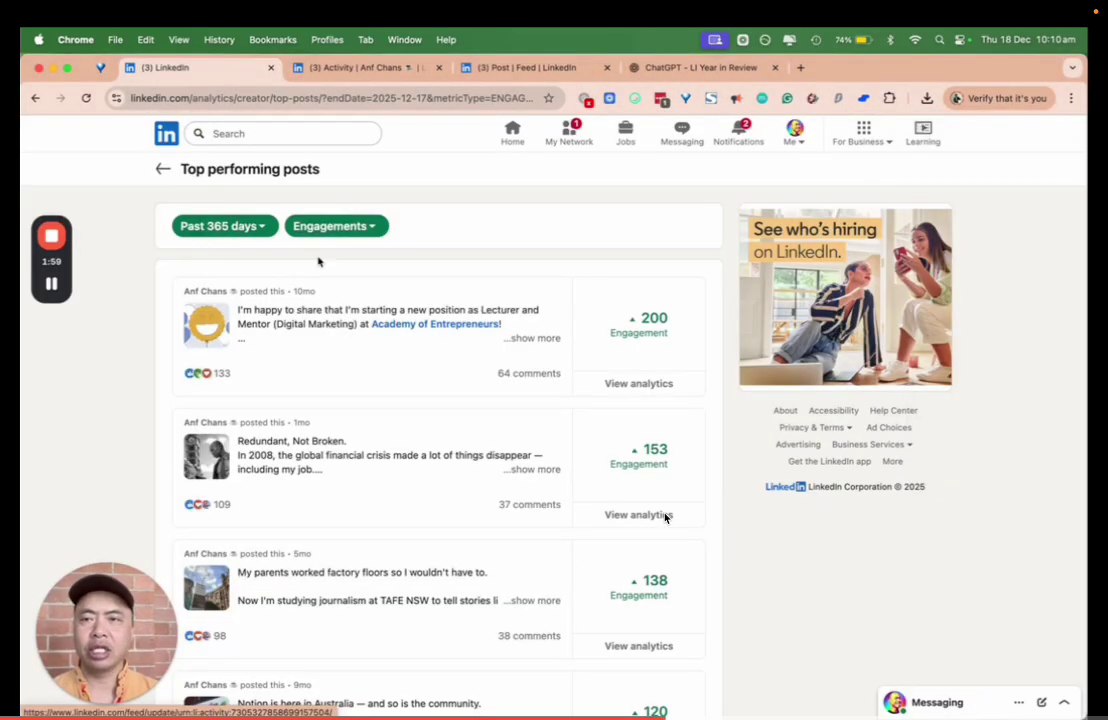
# - Return to the post analytics overview, set the metric back to Impressions, and look over the 365-day figures
pyautogui.click(163, 170)
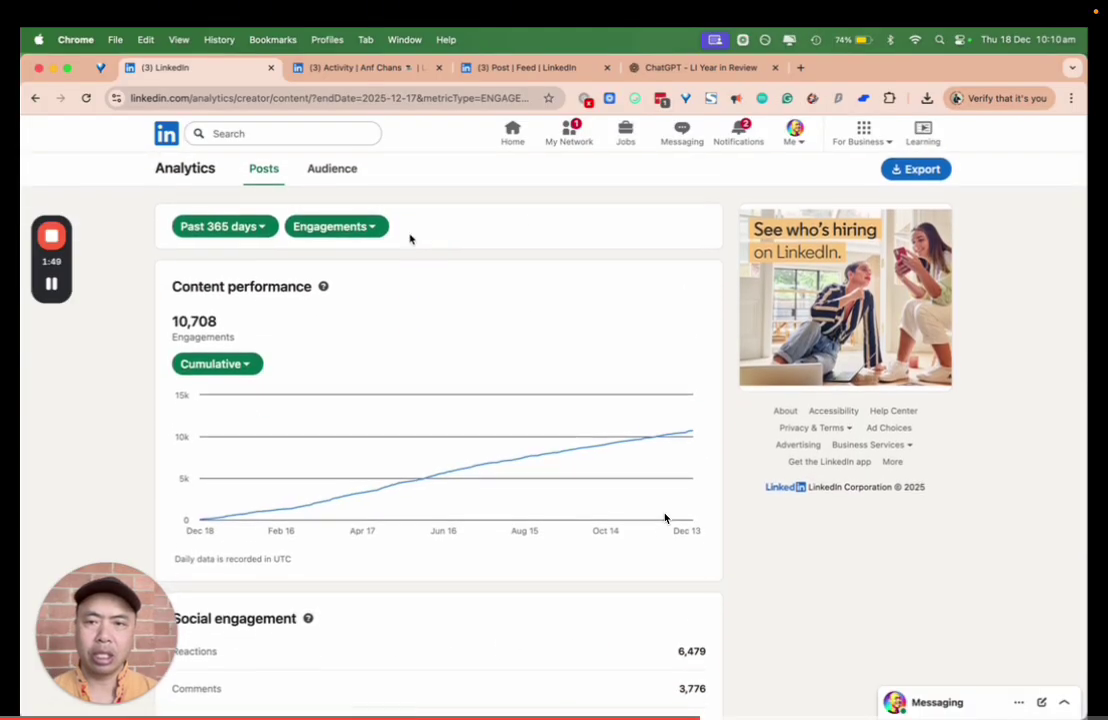
pyautogui.click(330, 230)
pyautogui.click(285, 267)
pyautogui.click(420, 339)
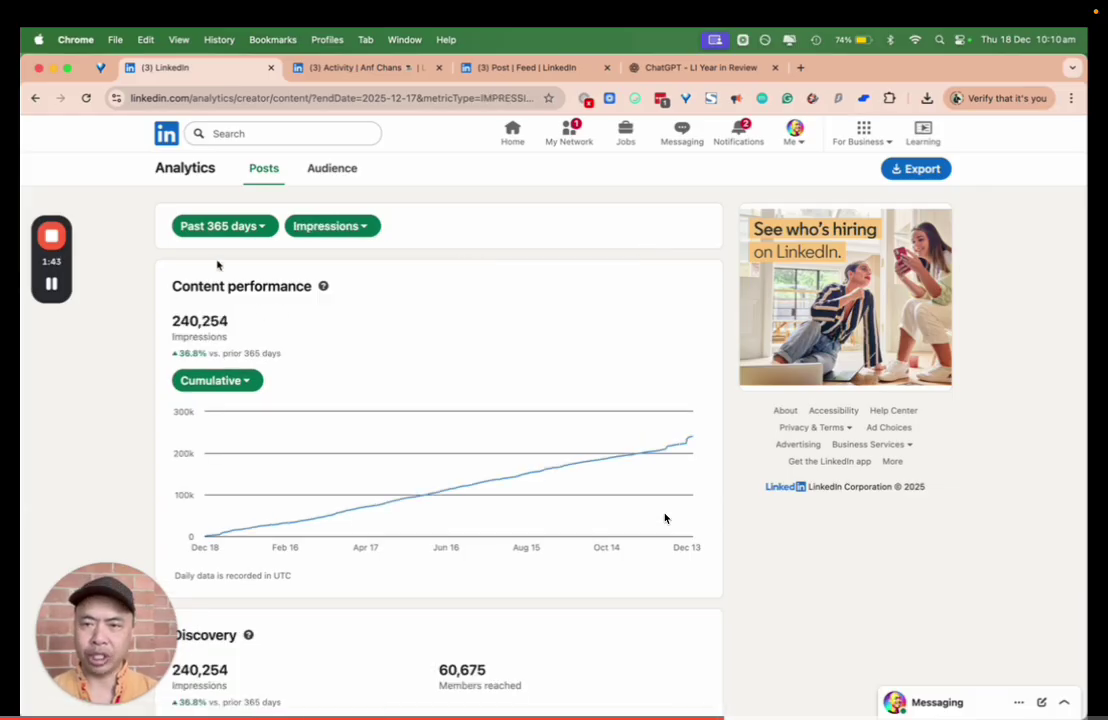
pyautogui.scroll(-2, 542, 355)
pyautogui.scroll(-3, 542, 355)
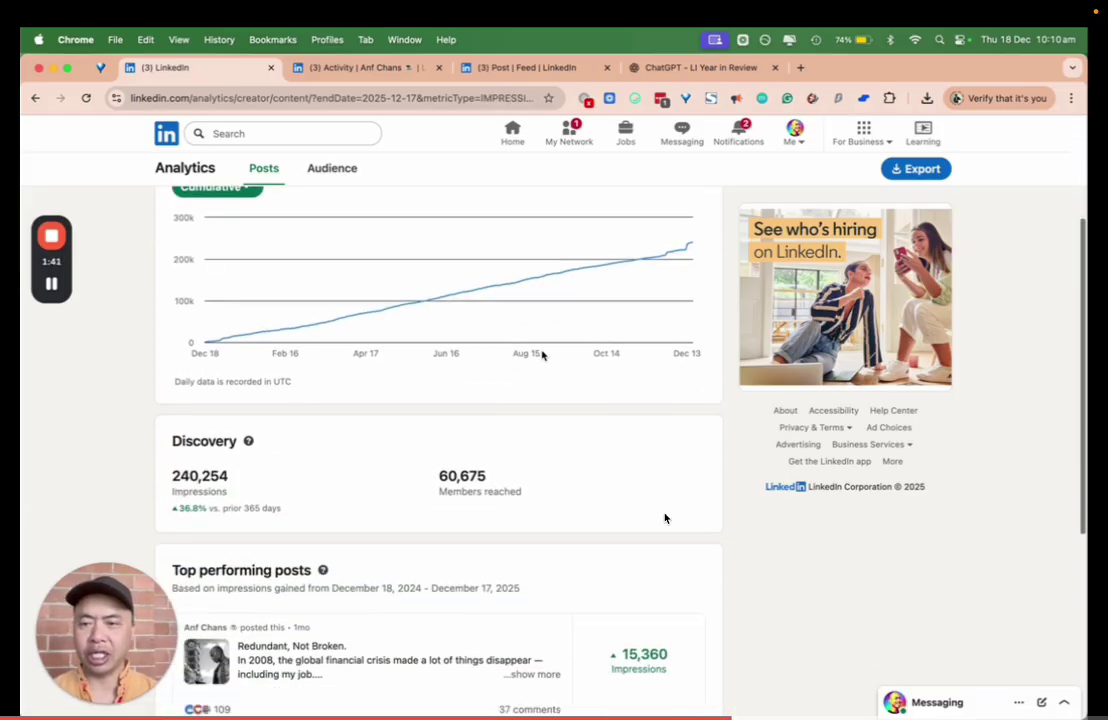
pyautogui.scroll(5, 352, 366)
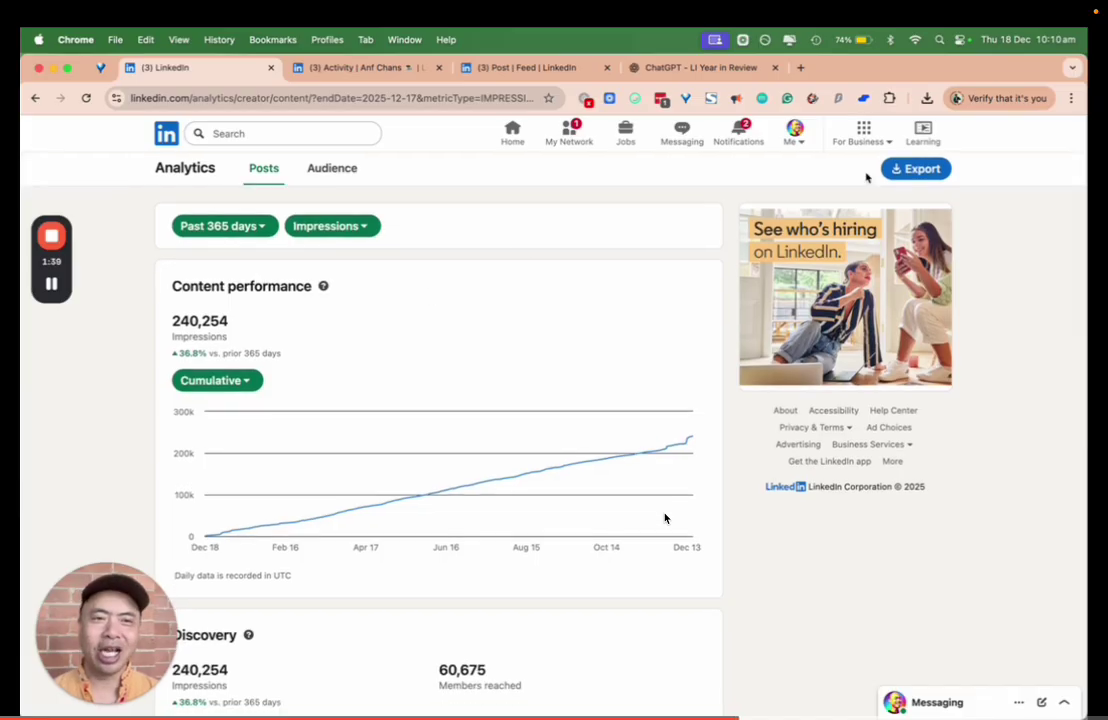
# - Export the 365-day content analytics as an .xlsx file and move it from Downloads to the Desktop, replacing the older copy
pyautogui.click(928, 172)
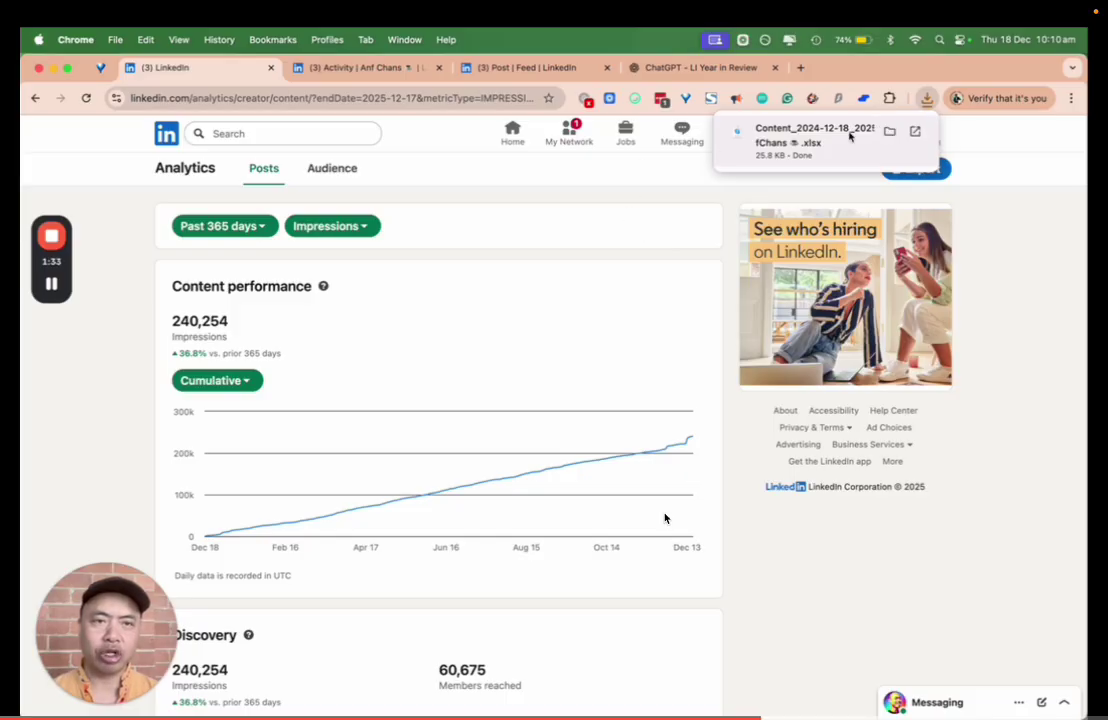
pyautogui.click(888, 131)
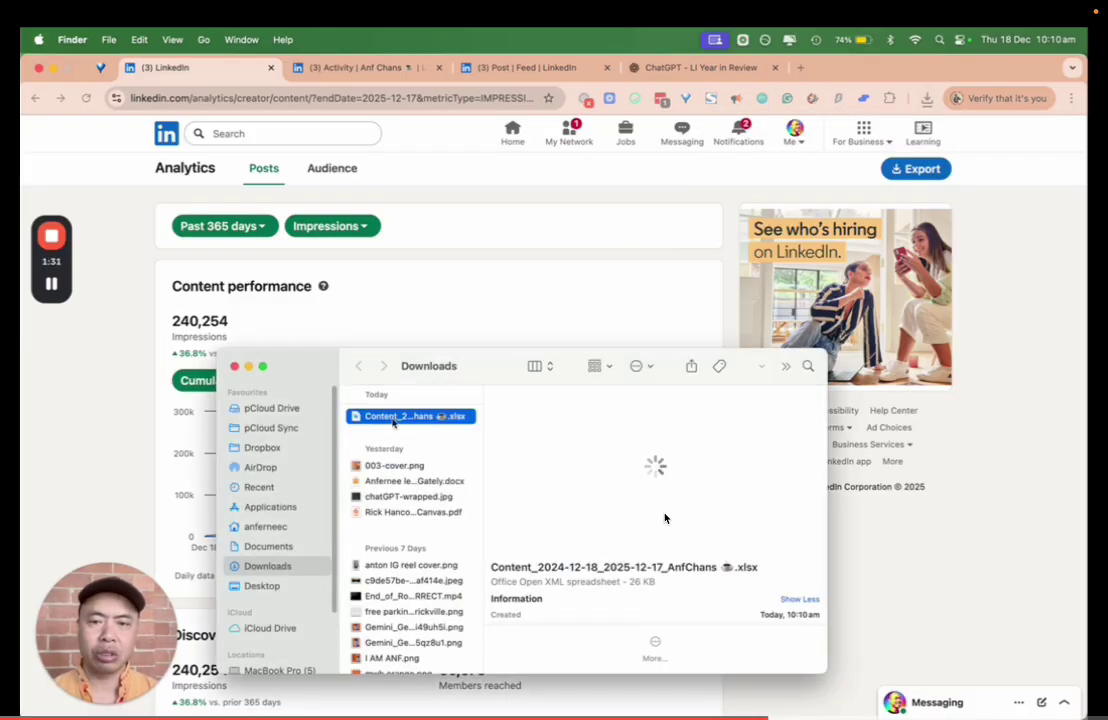
pyautogui.moveTo(391, 422); pyautogui.dragTo(259, 590)
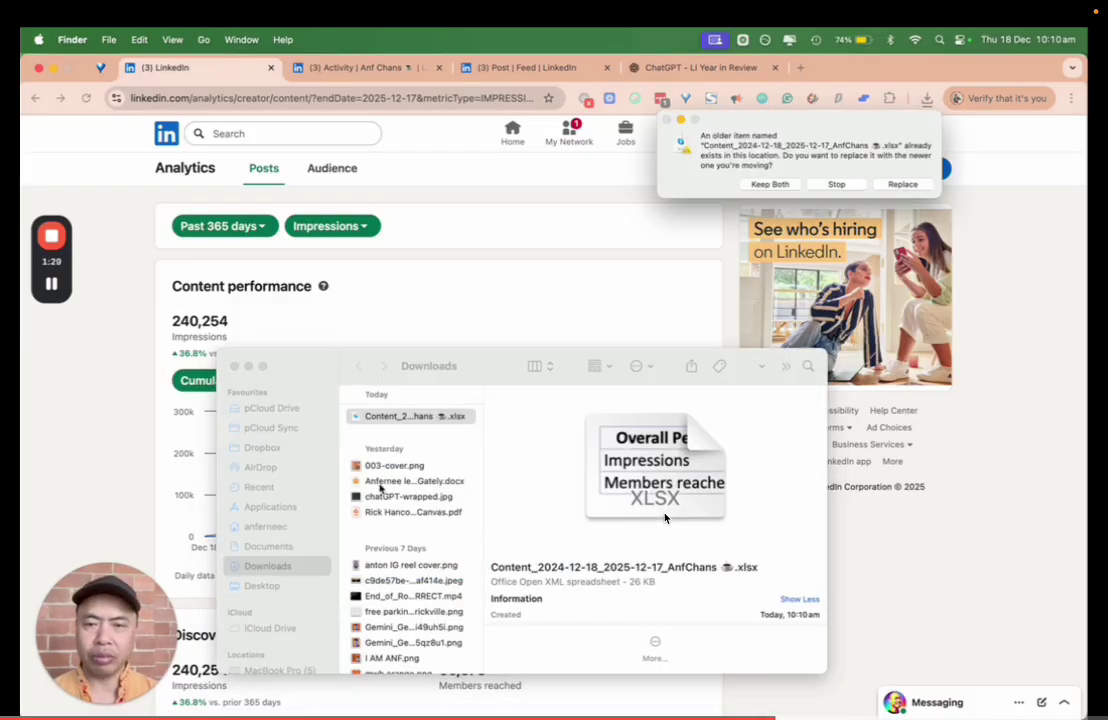
pyautogui.click(905, 184)
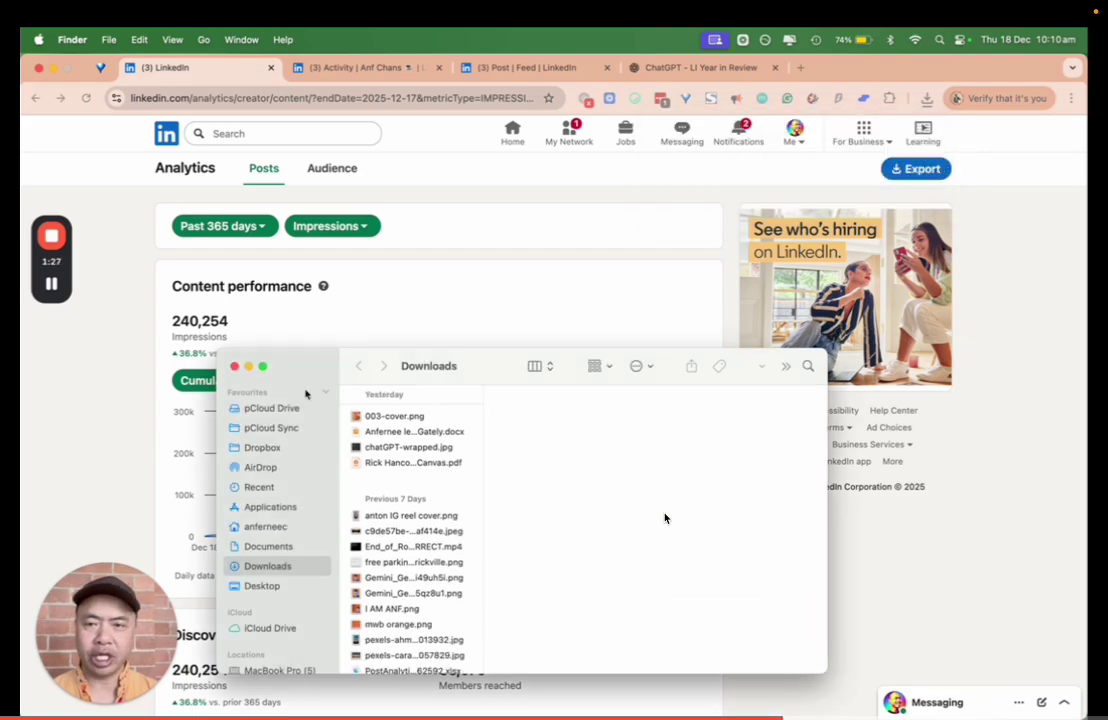
pyautogui.click(235, 367)
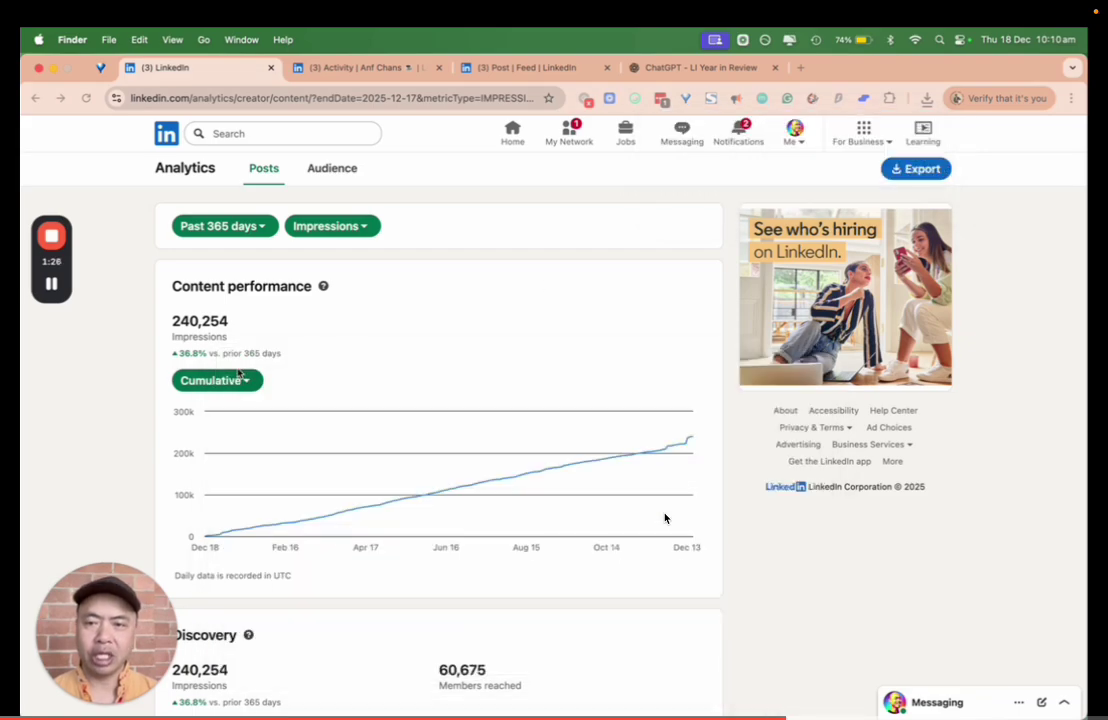
# - Attach the exported content analytics spreadsheet and both top posts 2025 (demo) PDFs from the Desktop to the LI Year in Review chat and send them
pyautogui.click(681, 66)
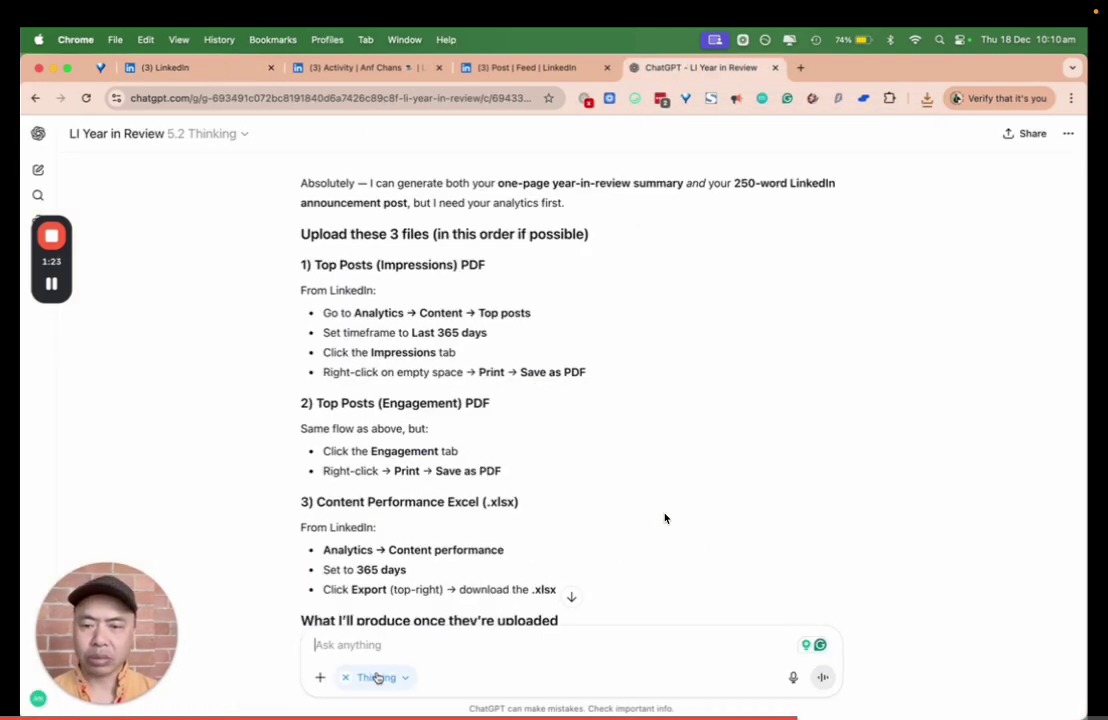
pyautogui.click(321, 677)
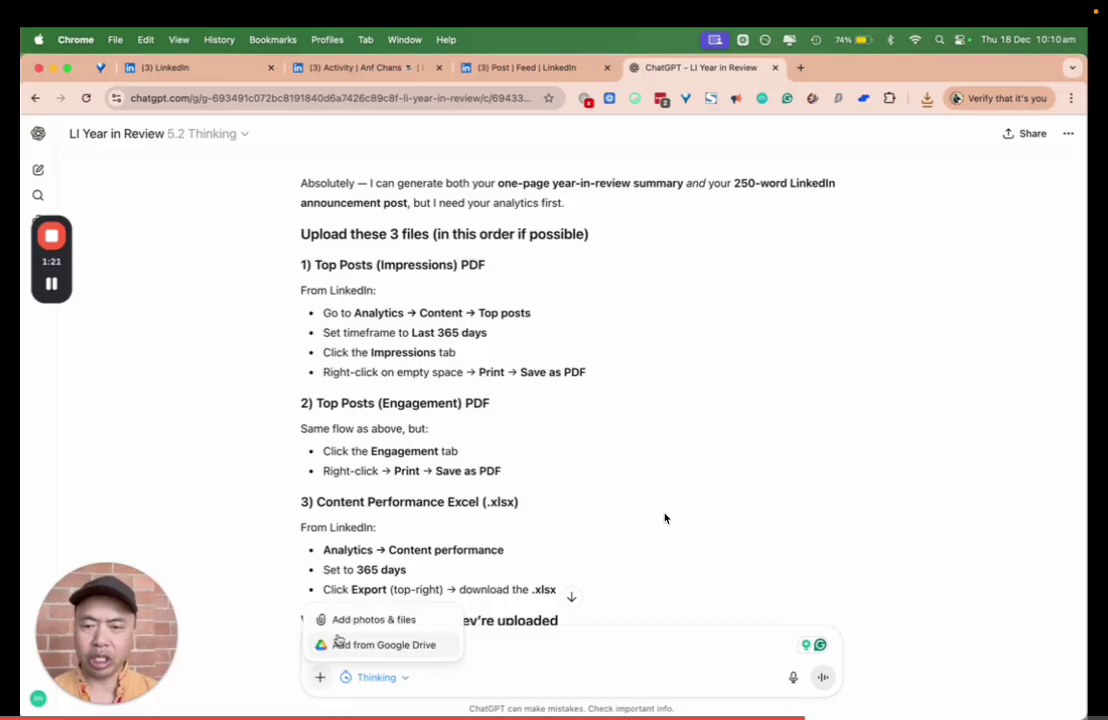
pyautogui.click(335, 618)
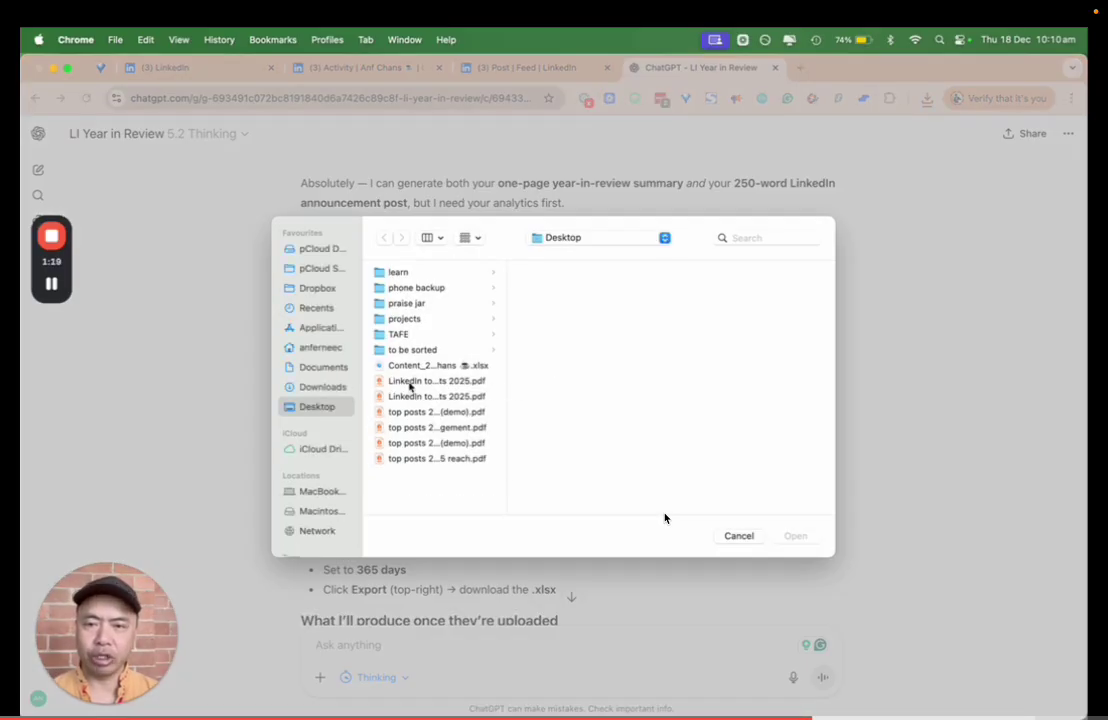
pyautogui.click(428, 366)
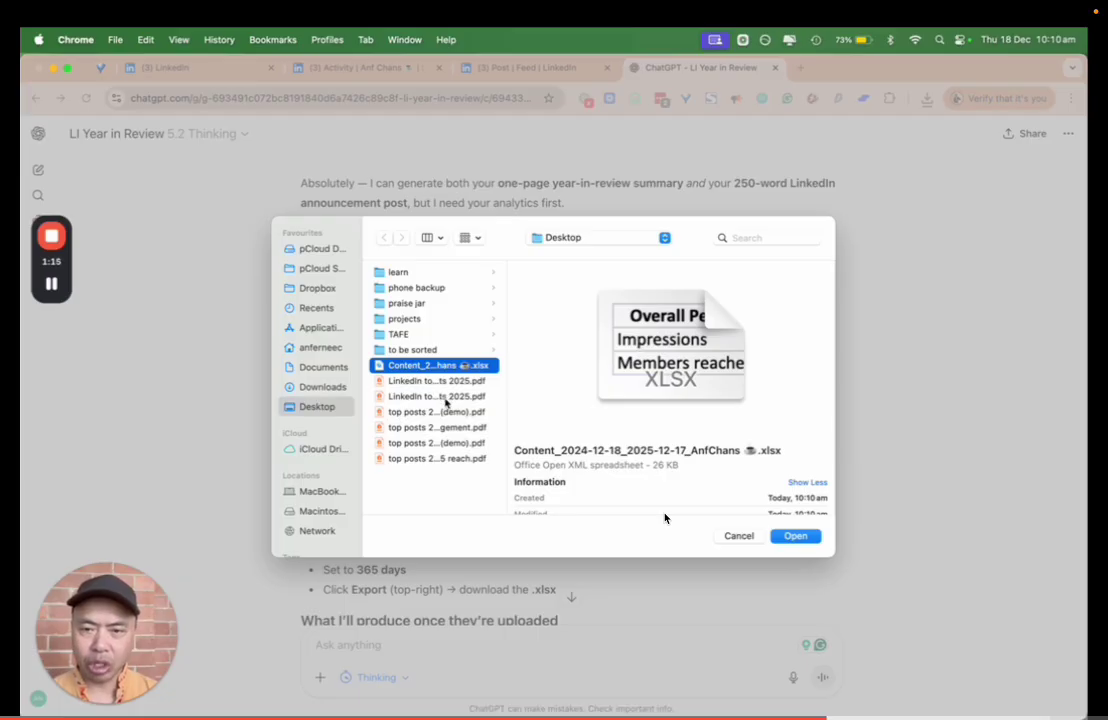
pyautogui.keyDown('super'); pyautogui.click(446, 411); pyautogui.keyUp('super')
pyautogui.keyDown('super'); pyautogui.click(444, 459); pyautogui.keyUp('super')
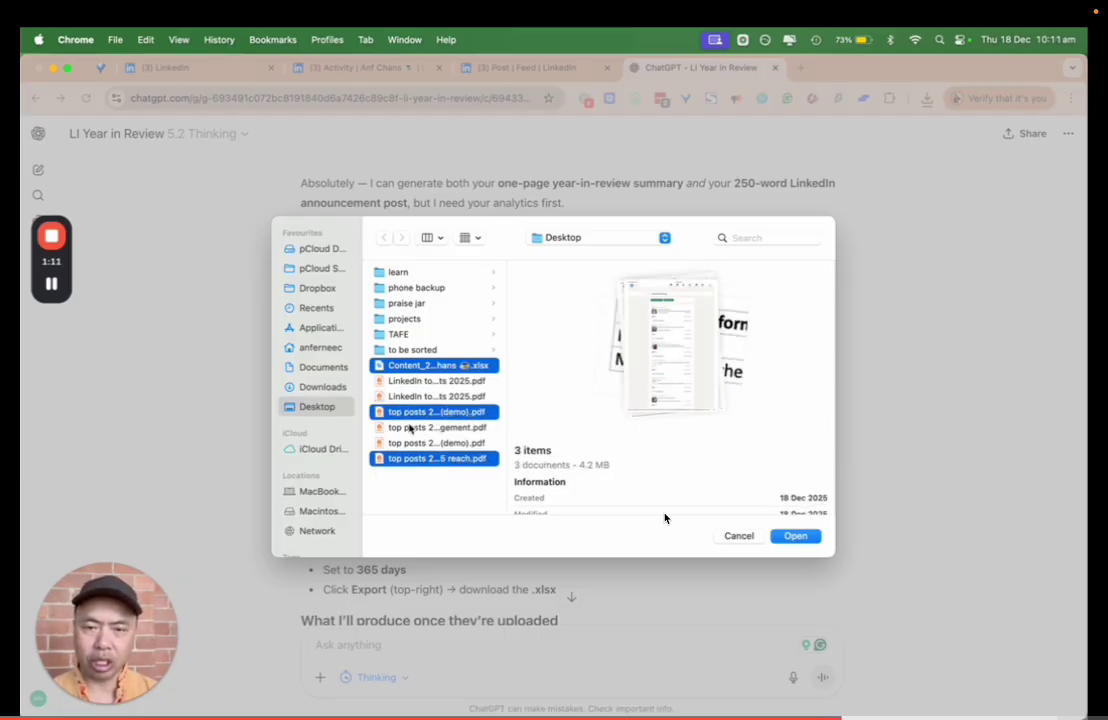
pyautogui.keyDown('super'); pyautogui.click(441, 457); pyautogui.keyUp('super')
pyautogui.keyDown('super'); pyautogui.click(444, 445); pyautogui.keyUp('super')
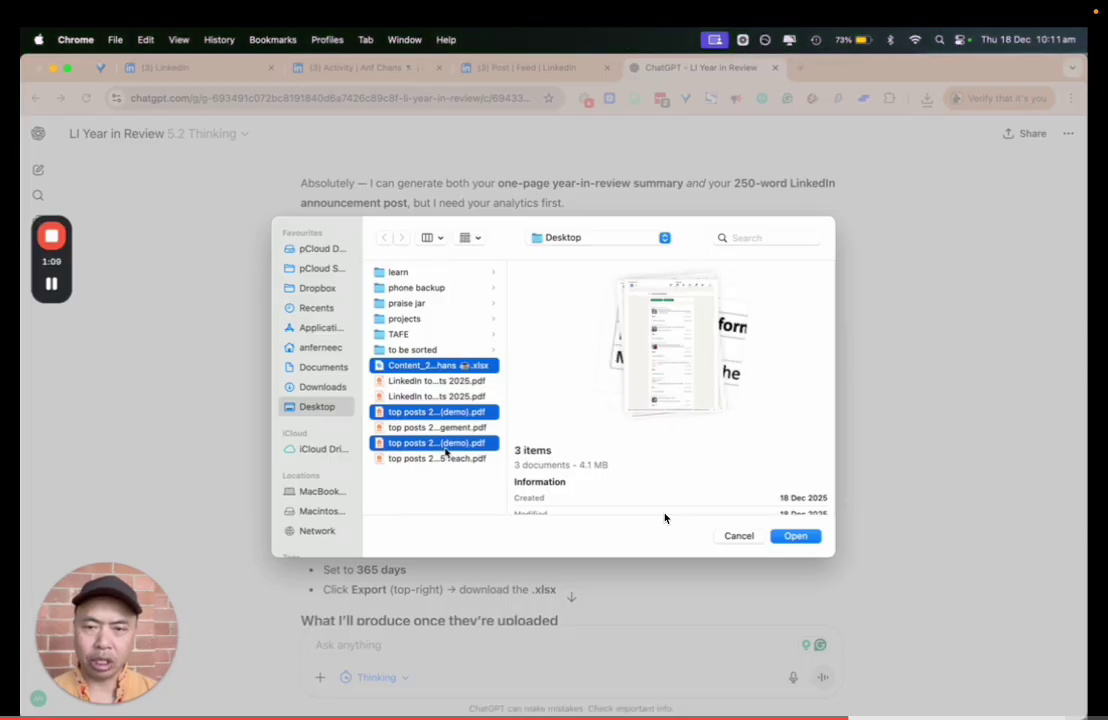
pyautogui.click(796, 537)
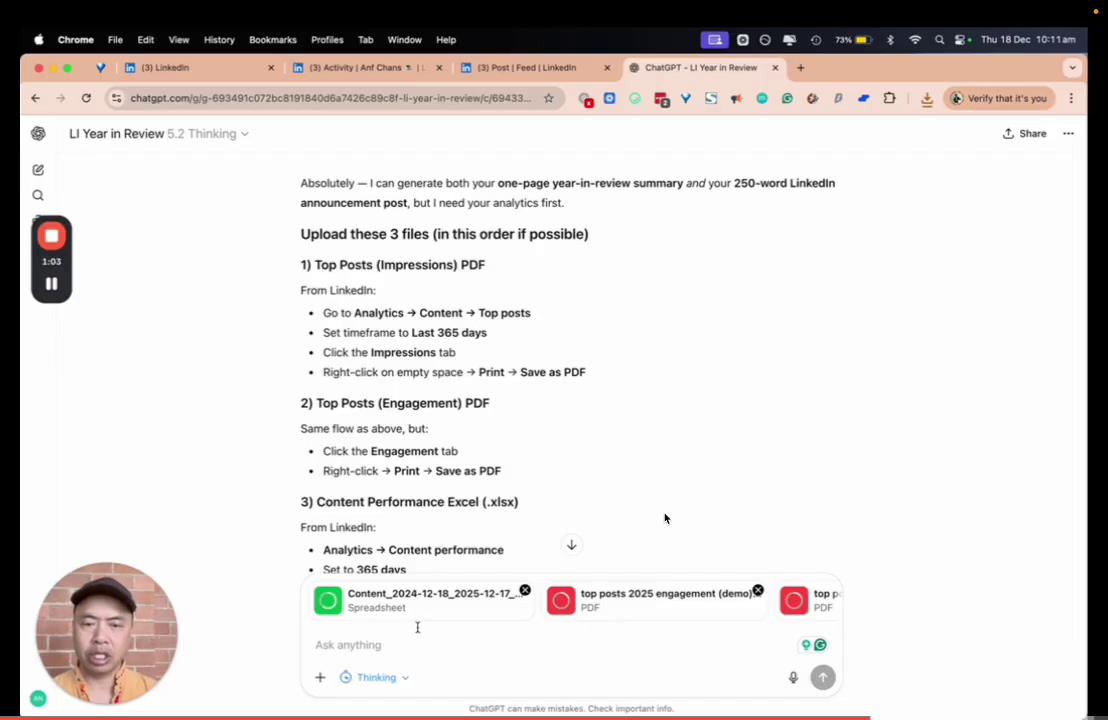
pyautogui.moveTo(57, 287)
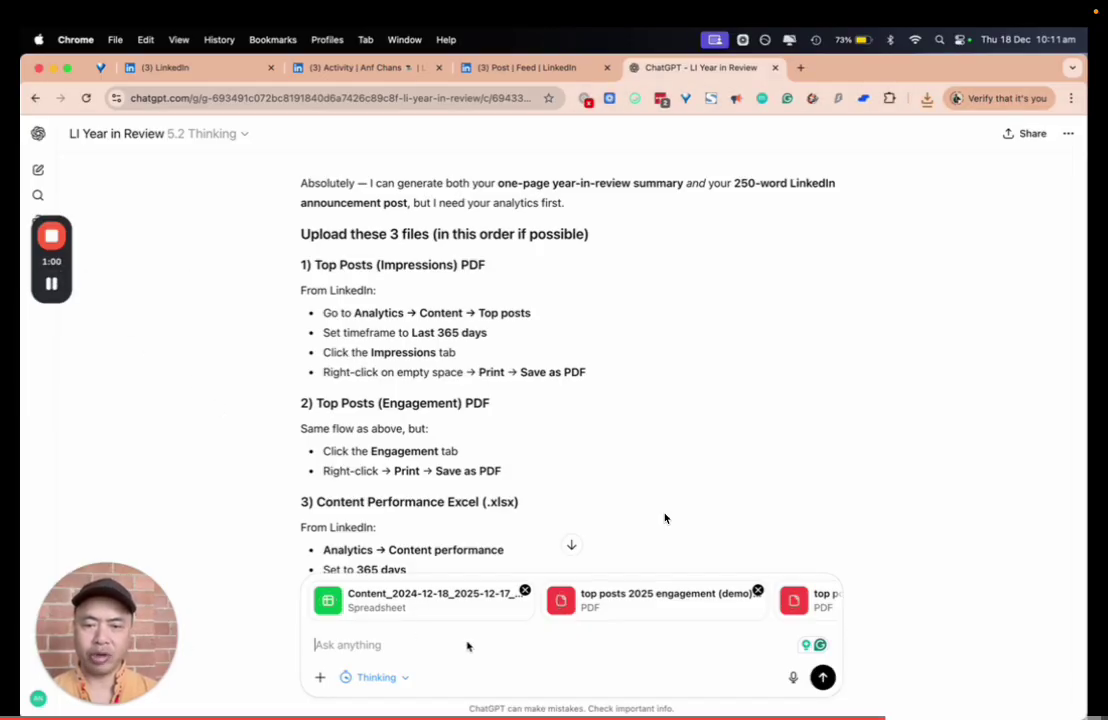
pyautogui.click(824, 680)
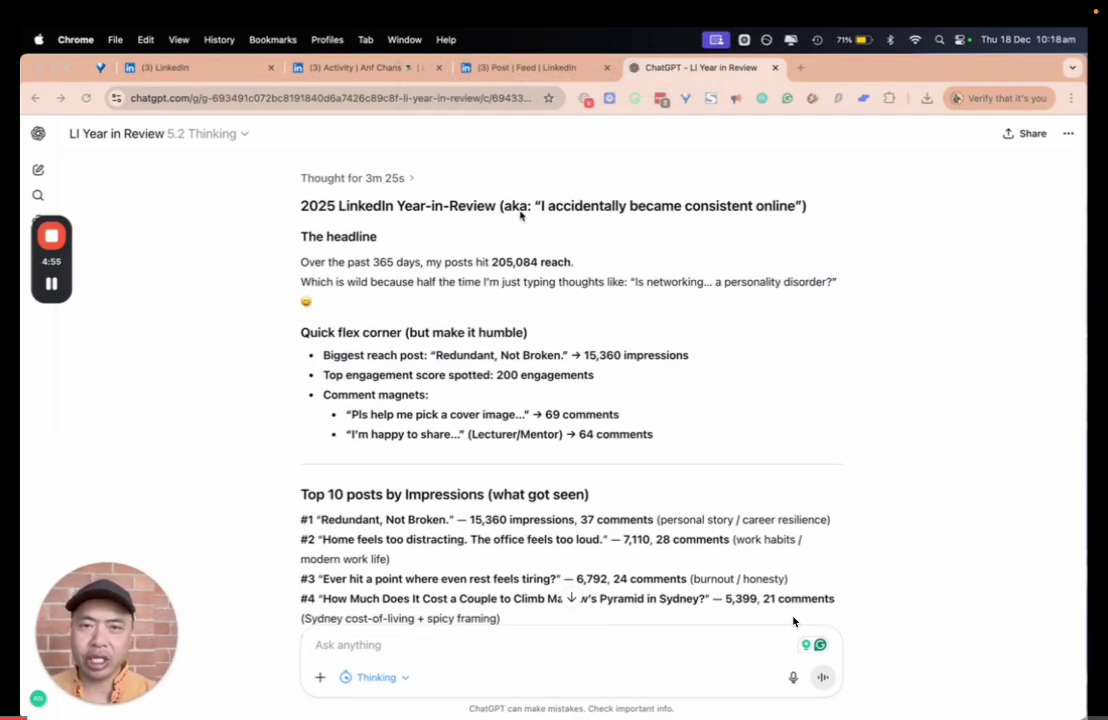
# - Read the headline and quick flex corner of the generated 2025 LinkedIn Year-in-Review
pyautogui.scroll(-1, 485, 268)
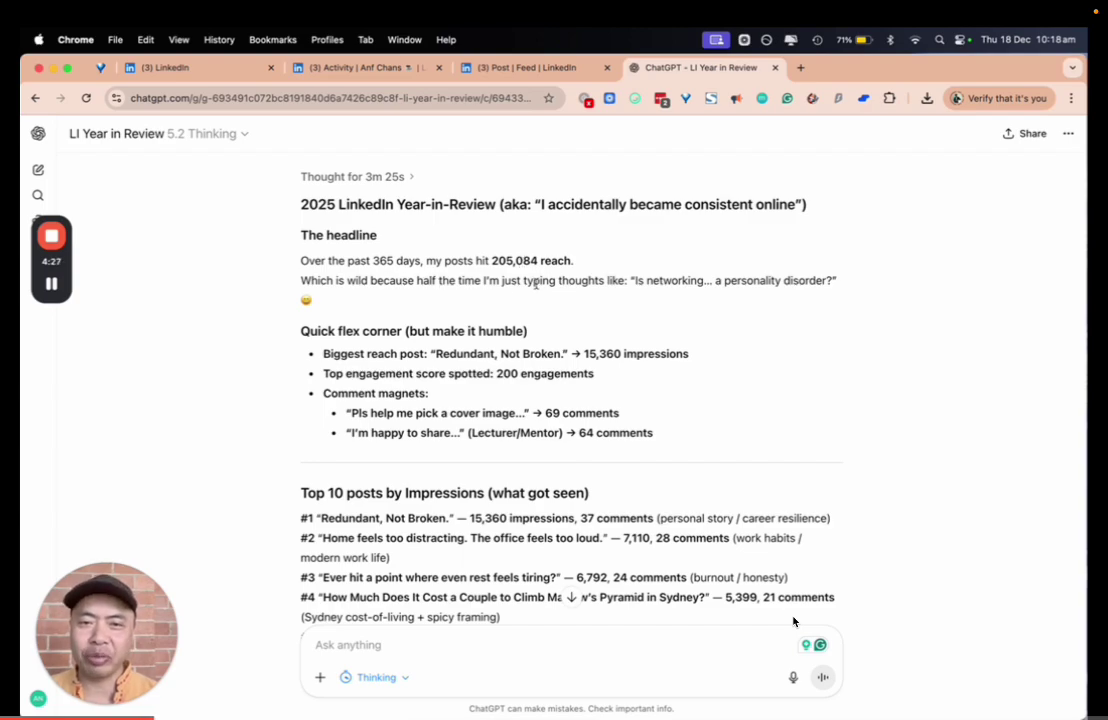
pyautogui.moveTo(645, 282); pyautogui.dragTo(716, 282)
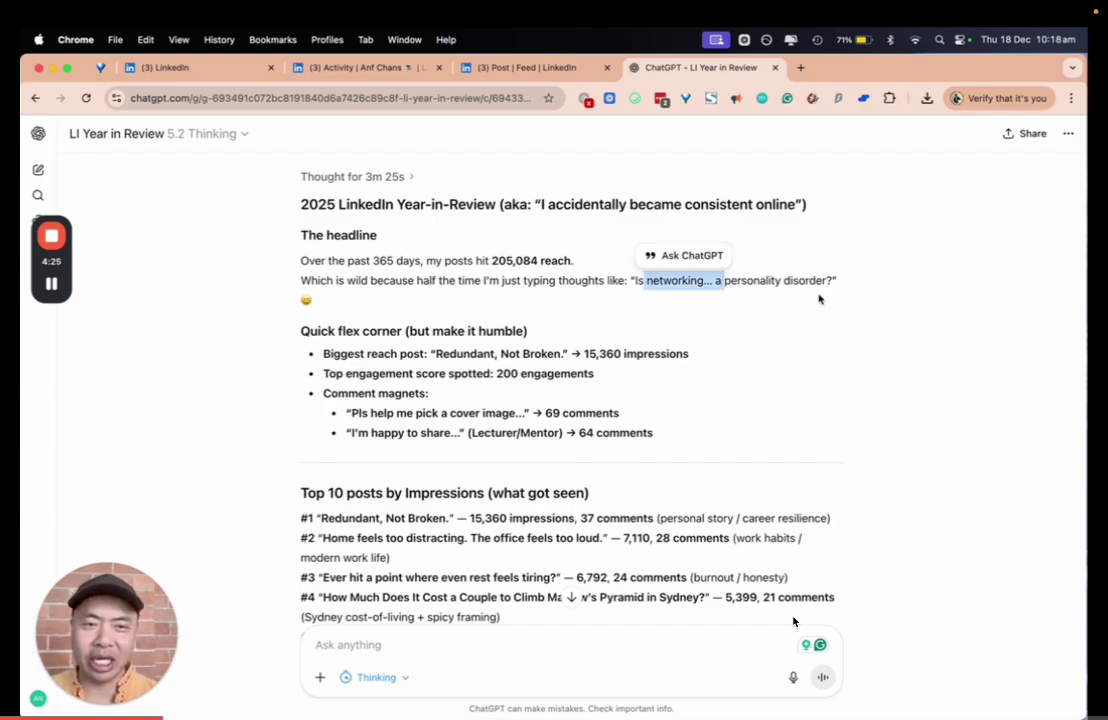
pyautogui.click(779, 304)
pyautogui.moveTo(836, 281); pyautogui.dragTo(608, 281)
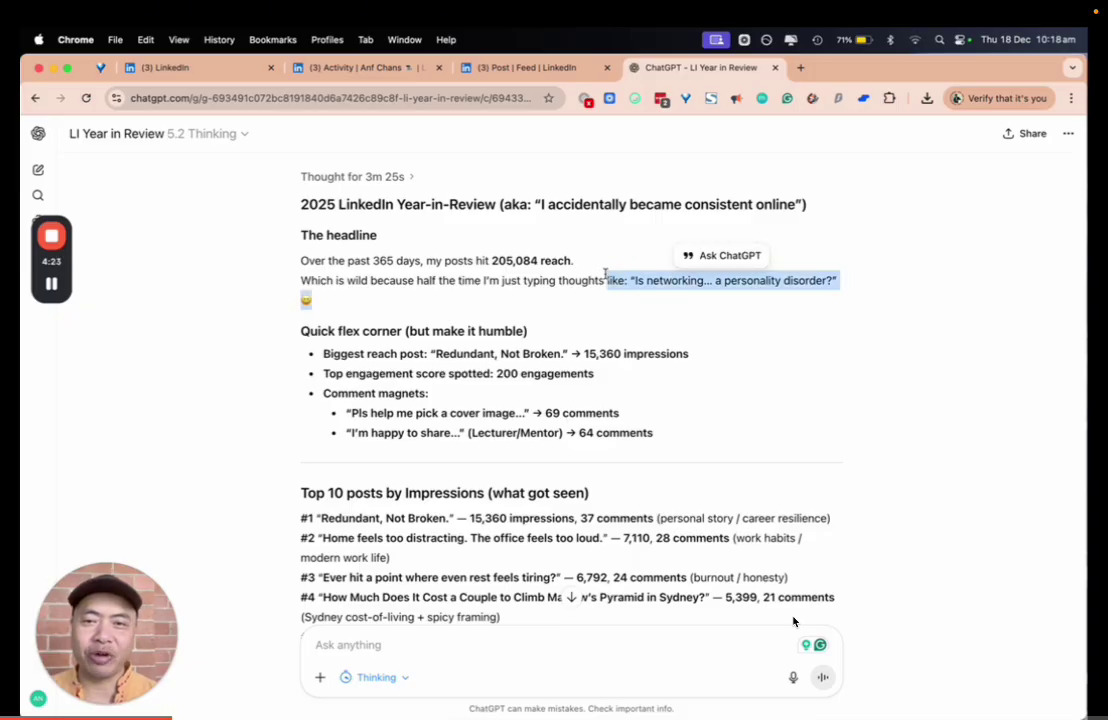
pyautogui.click(502, 292)
pyautogui.scroll(-1, 500, 293)
pyautogui.scroll(-2, 500, 292)
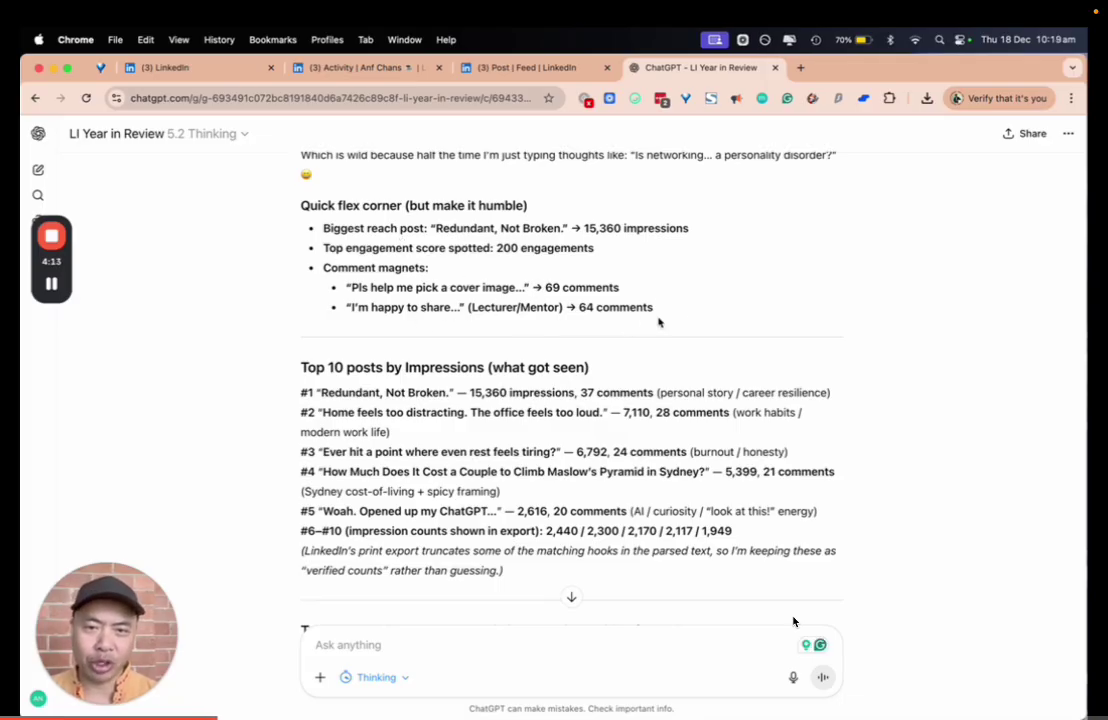
# - Compare the summary's top 10 posts by impressions with LinkedIn's Top performing posts list for the past 365 days
pyautogui.scroll(-2, 520, 285)
pyautogui.scroll(-1, 388, 287)
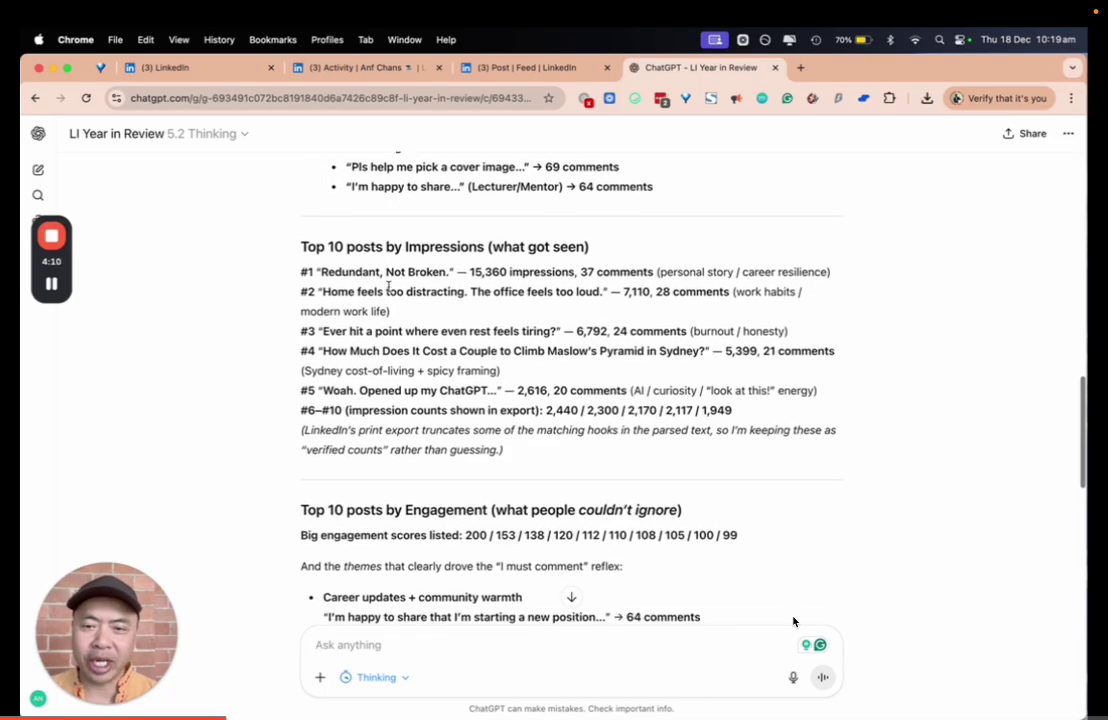
pyautogui.scroll(-1, 430, 249)
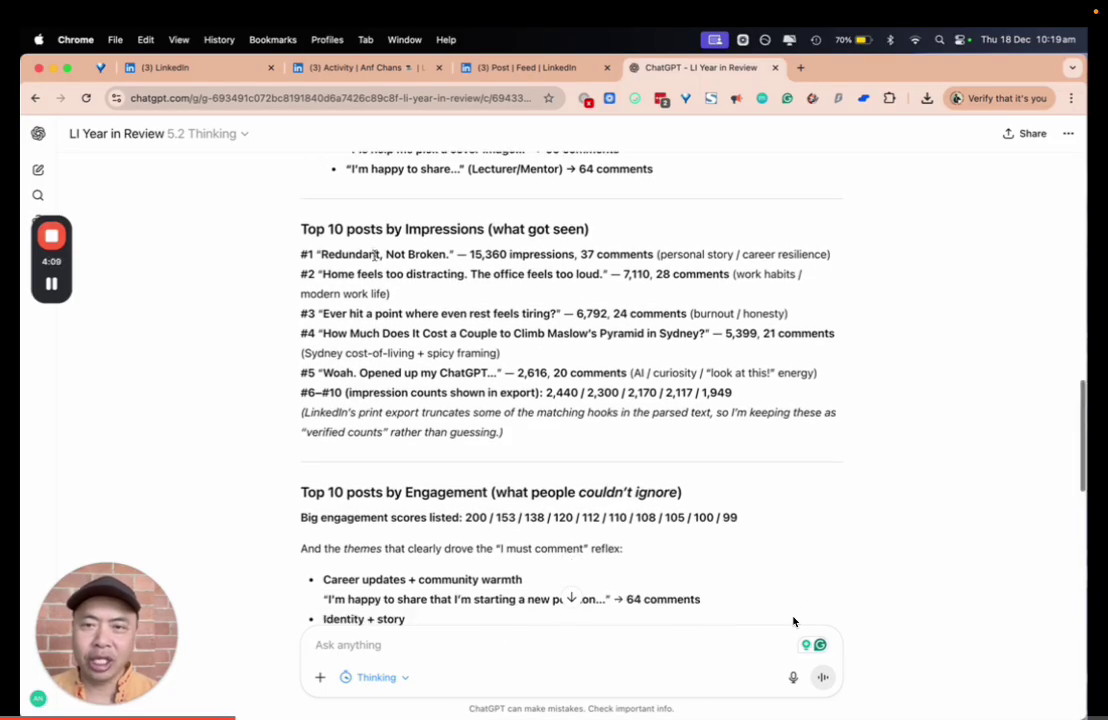
pyautogui.moveTo(321, 254); pyautogui.dragTo(508, 256)
pyautogui.click(460, 257)
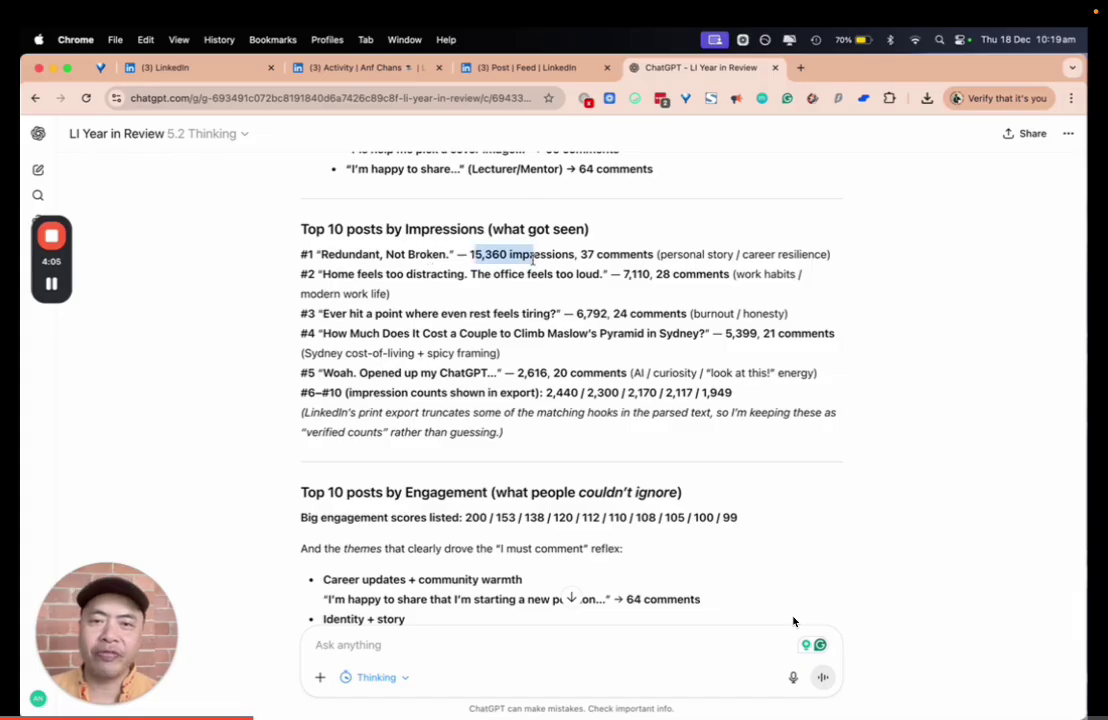
pyautogui.click(216, 76)
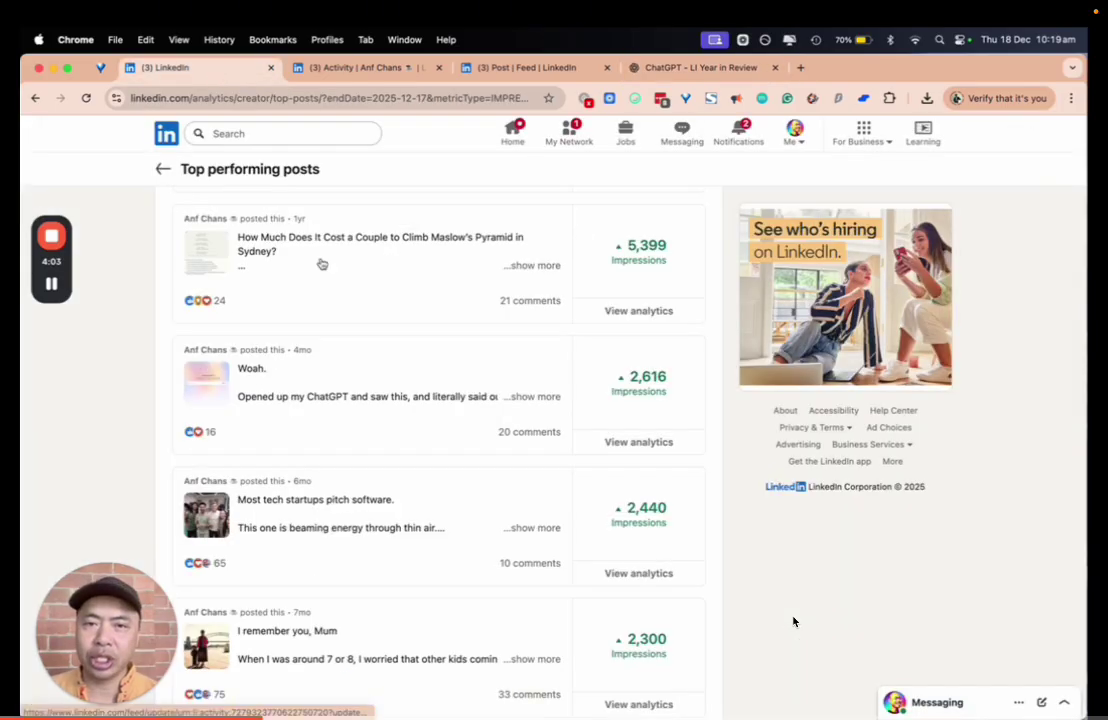
pyautogui.scroll(10, 321, 257)
pyautogui.scroll(-1, 336, 257)
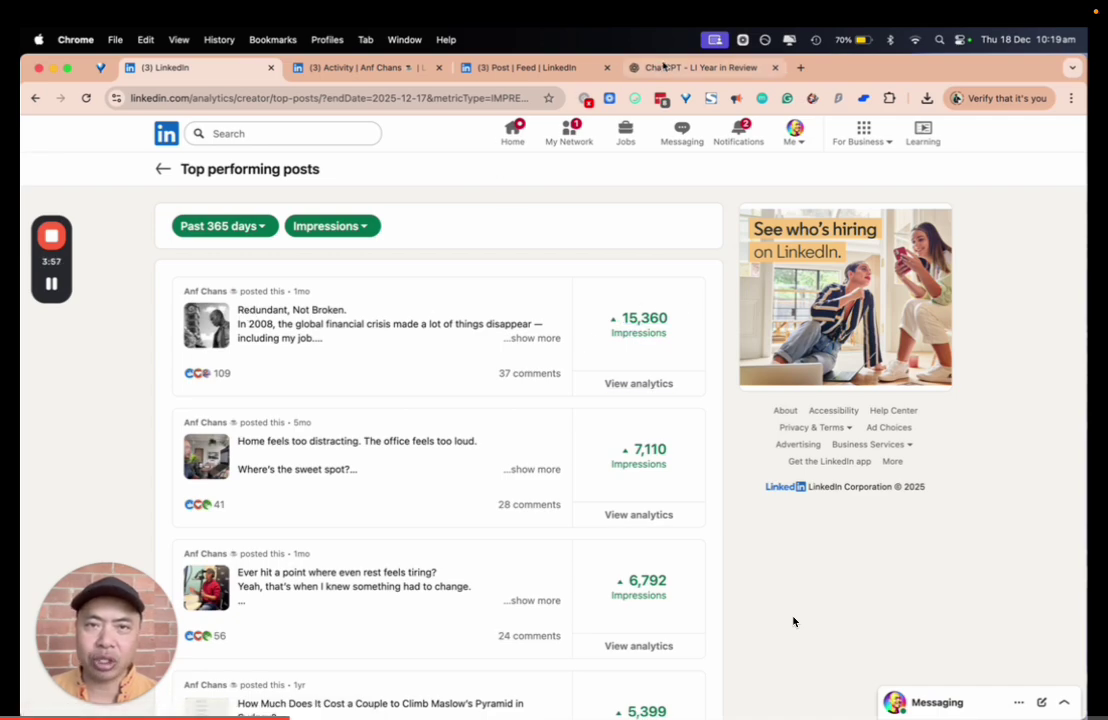
pyautogui.press('super+4')
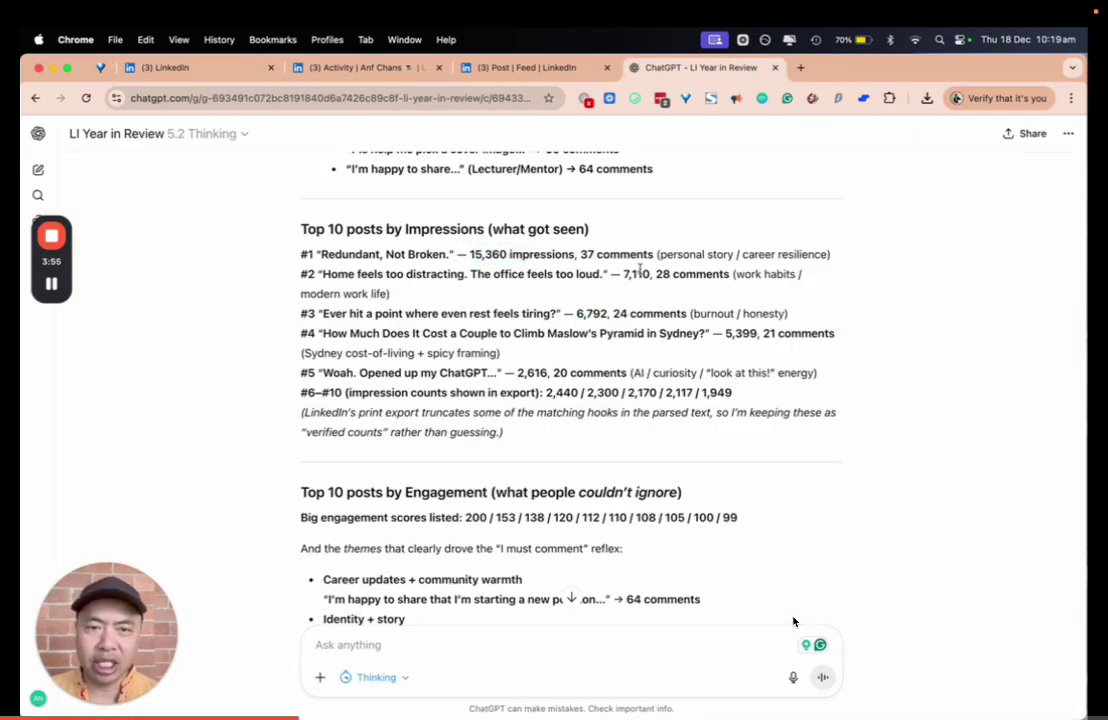
pyautogui.click(230, 70)
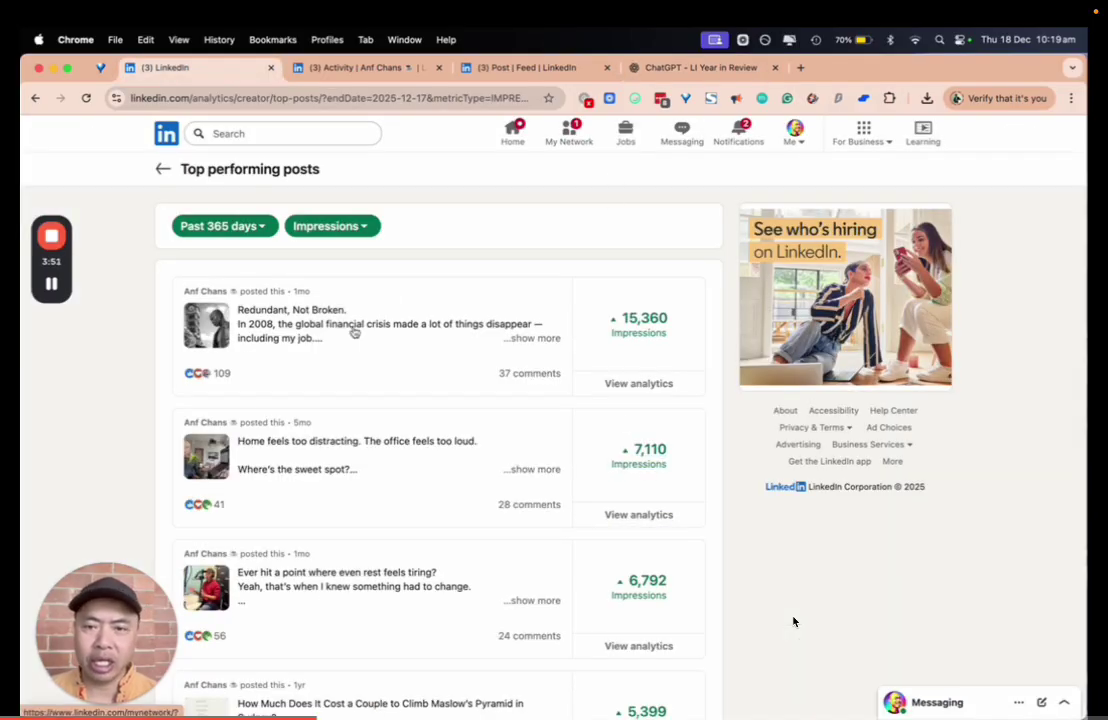
pyautogui.click(691, 70)
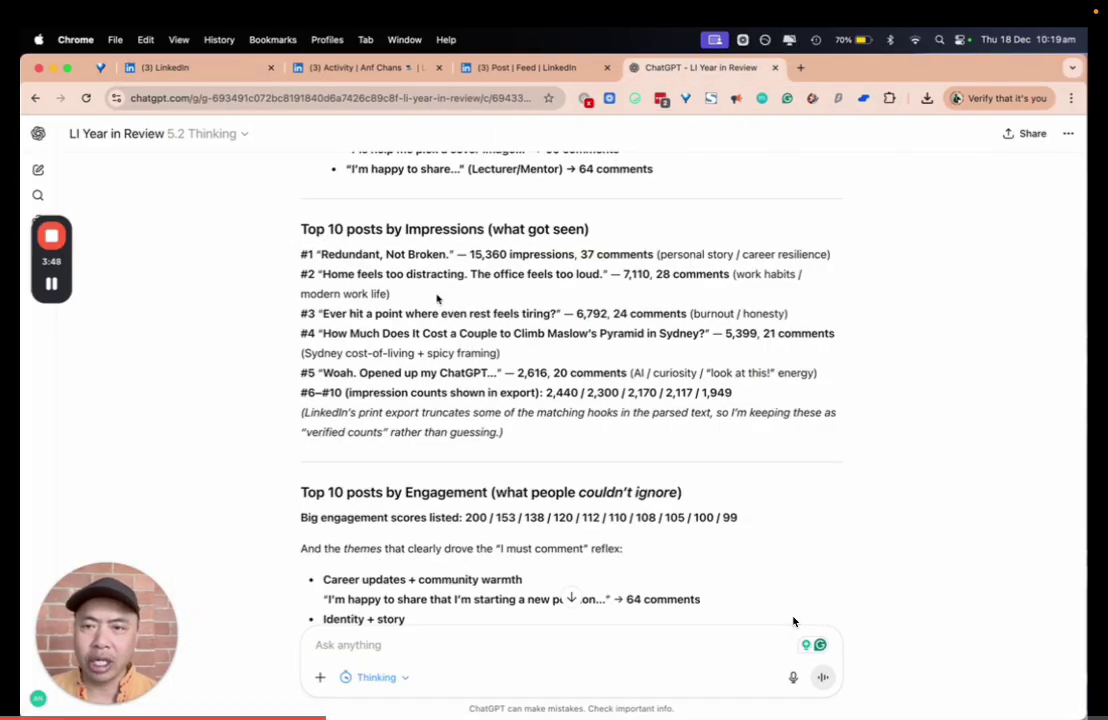
pyautogui.moveTo(323, 314); pyautogui.dragTo(544, 315)
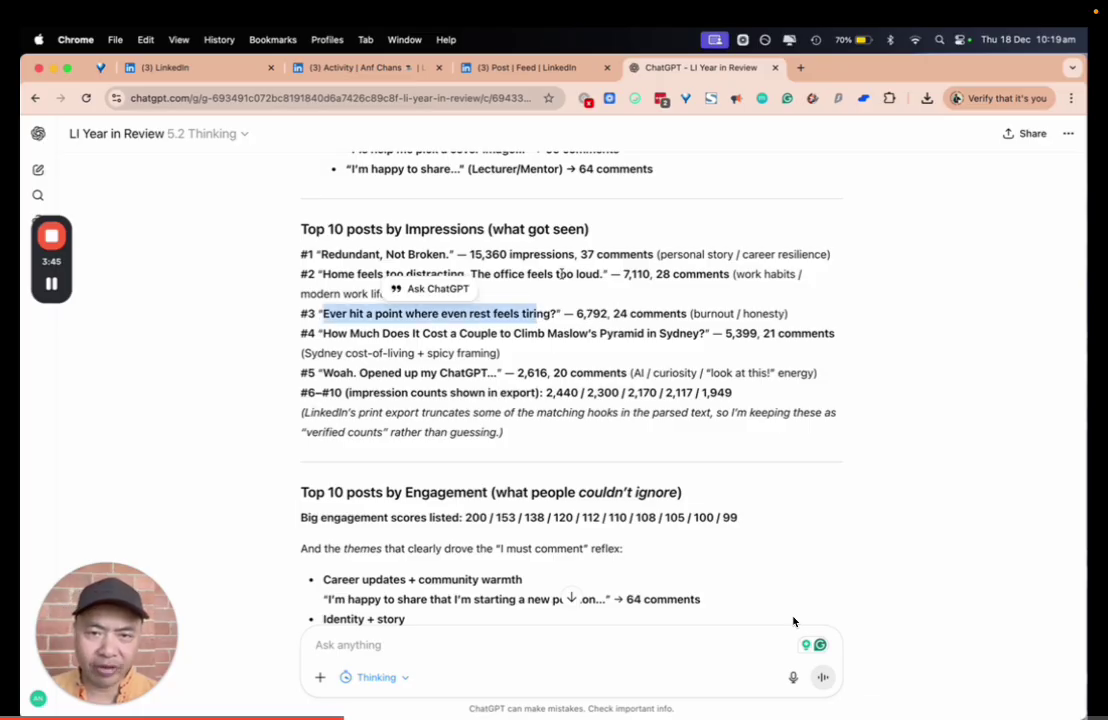
pyautogui.click(192, 67)
pyautogui.scroll(-1, 610, 590)
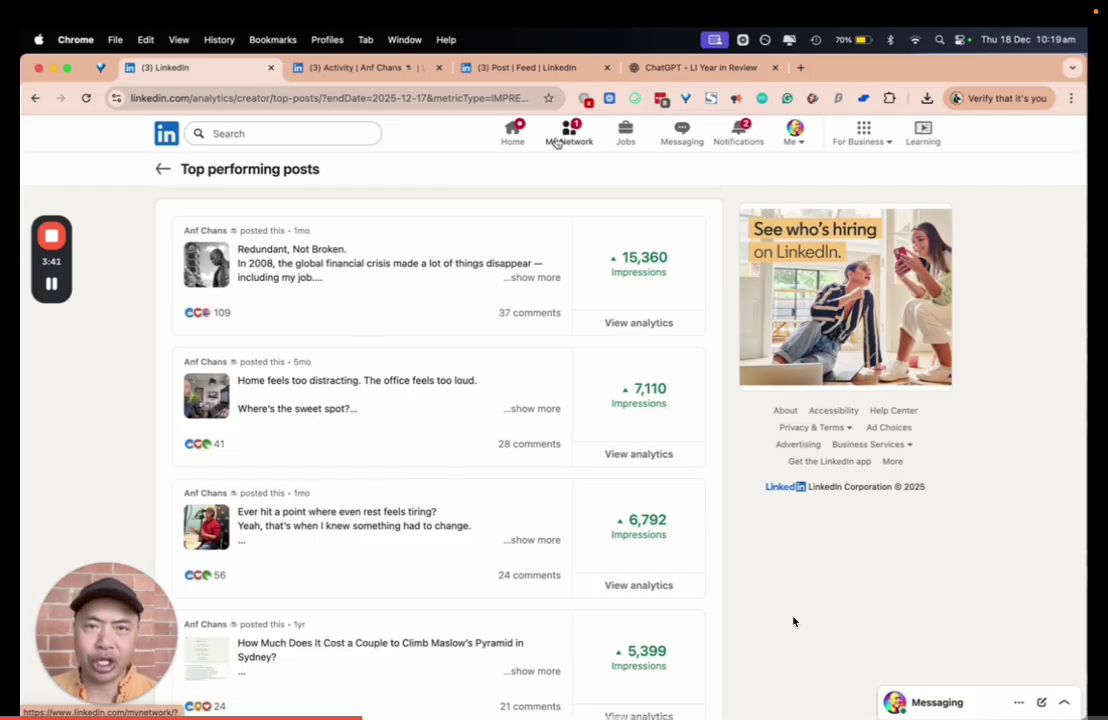
pyautogui.hotkey('ctrl', 'shift', 'Tab')
pyautogui.scroll(-1, 793, 622)
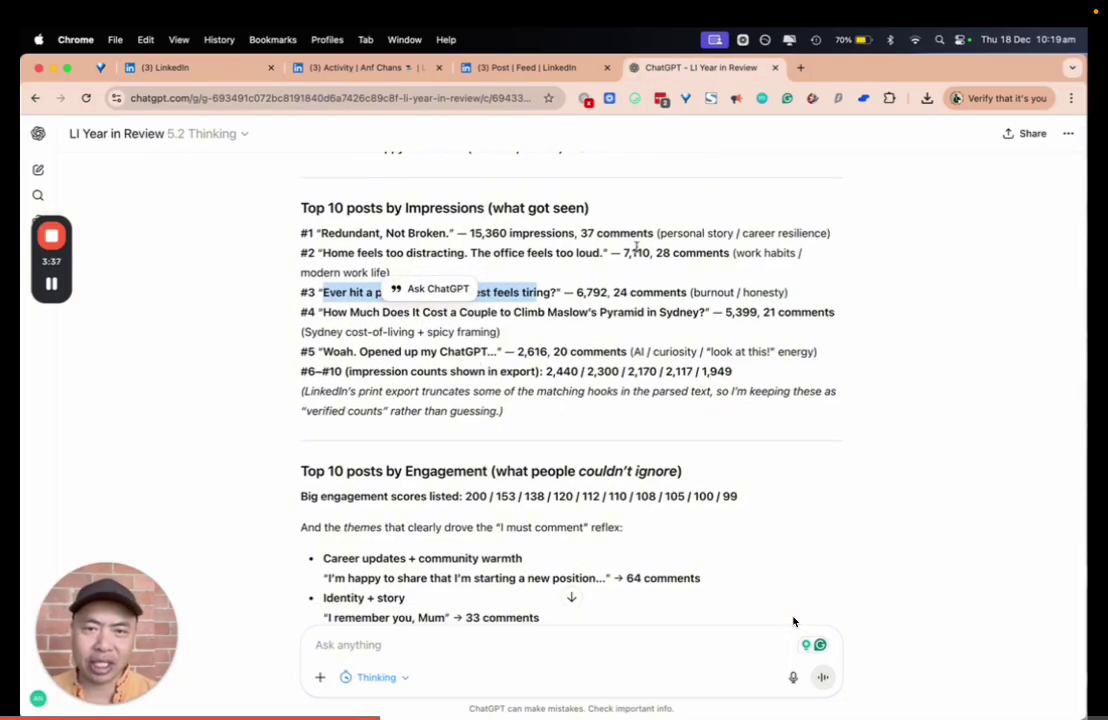
# - Examine the summary's top 10 posts by engagement, the themes behind the comments, and the patterns that worked
pyautogui.click(489, 428)
pyautogui.scroll(-2, 490, 420)
pyautogui.scroll(-2, 491, 400)
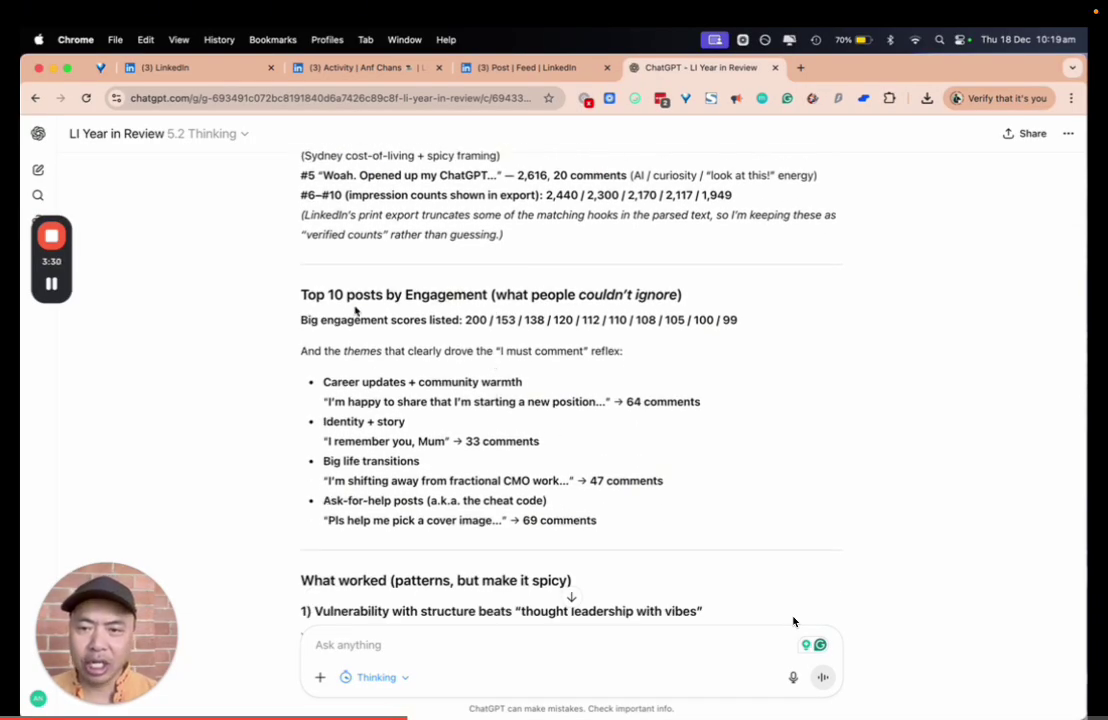
pyautogui.scroll(-1, 340, 295)
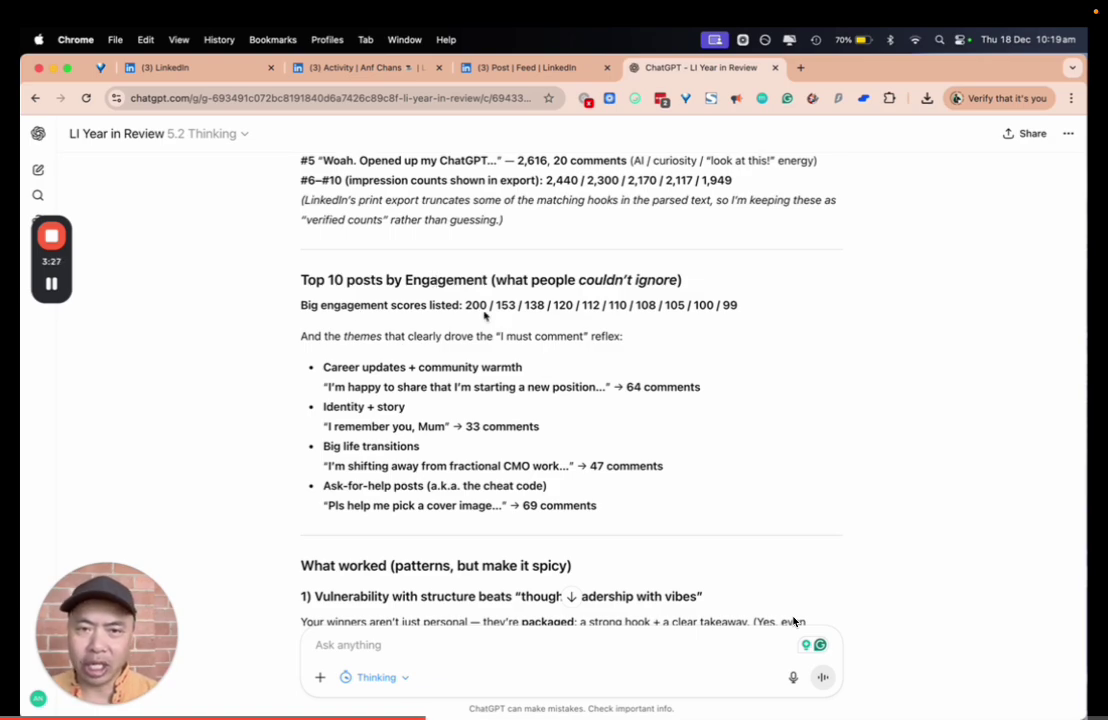
pyautogui.moveTo(466, 303); pyautogui.dragTo(656, 305)
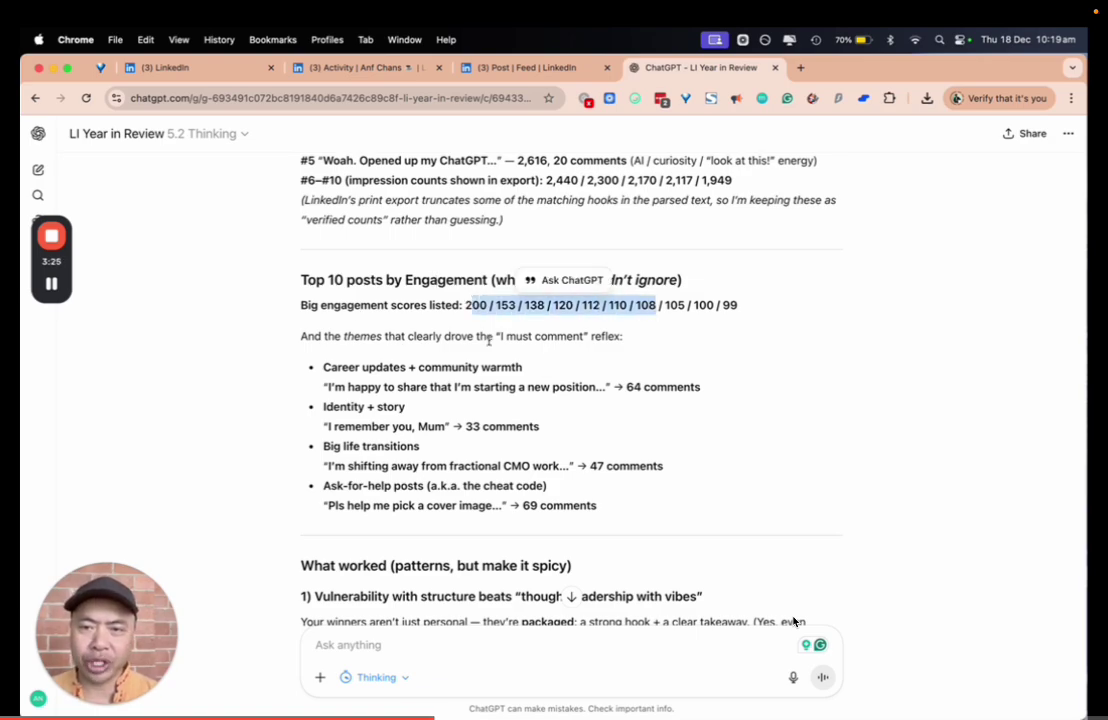
pyautogui.click(390, 340)
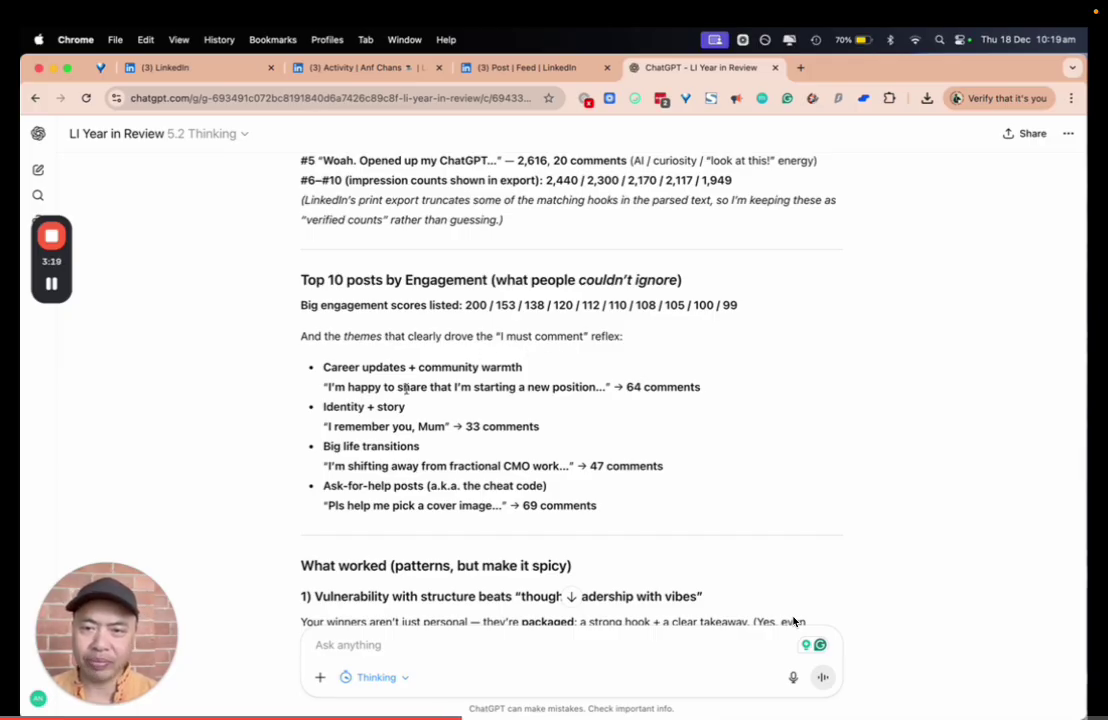
pyautogui.scroll(-3, 356, 418)
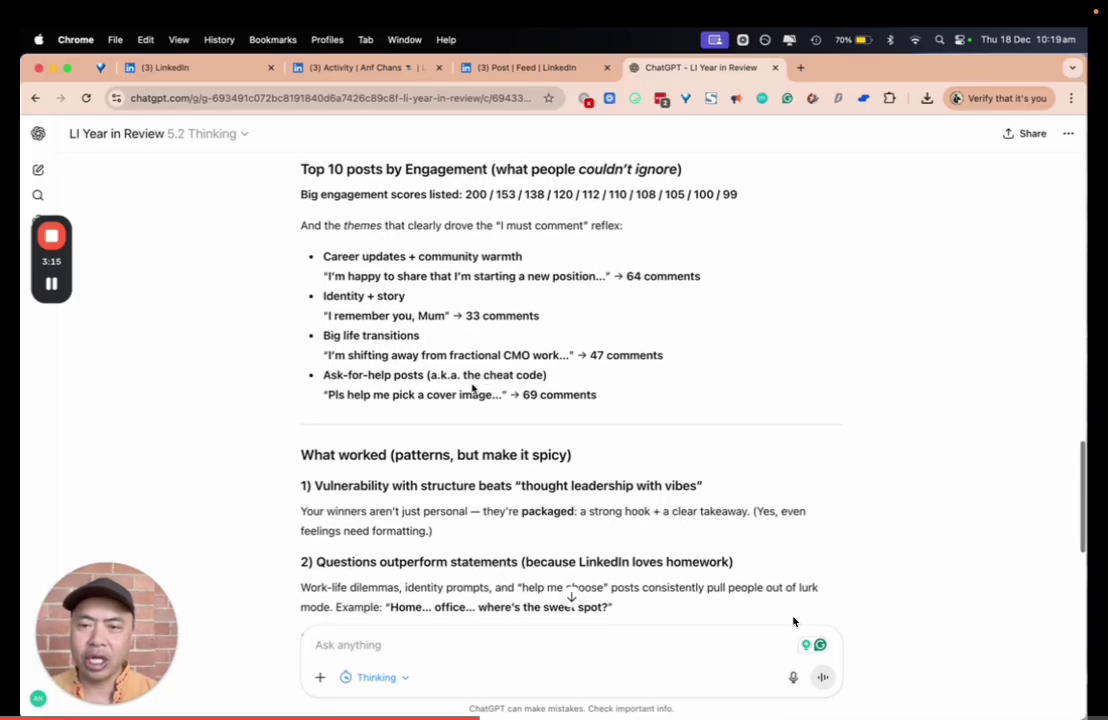
pyautogui.scroll(-1, 521, 395)
pyautogui.scroll(-5, 521, 400)
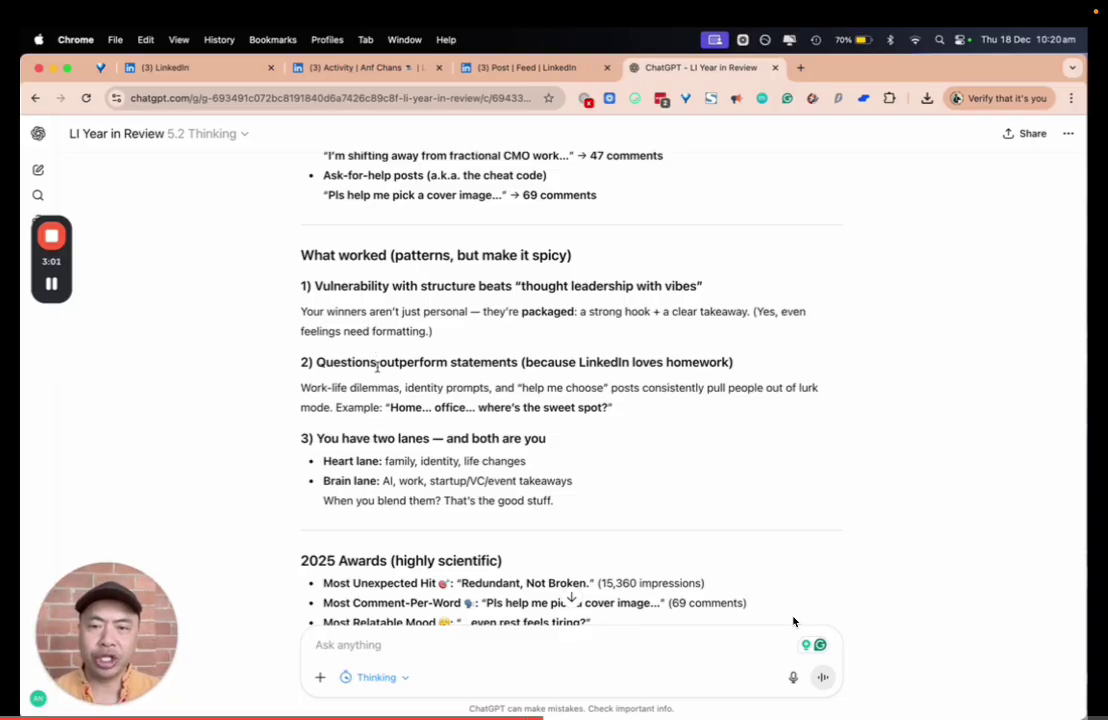
# - Examine the summary's patterns that worked, including the heart and brain lanes, and the 2025 Awards section
pyautogui.scroll(-2, 355, 367)
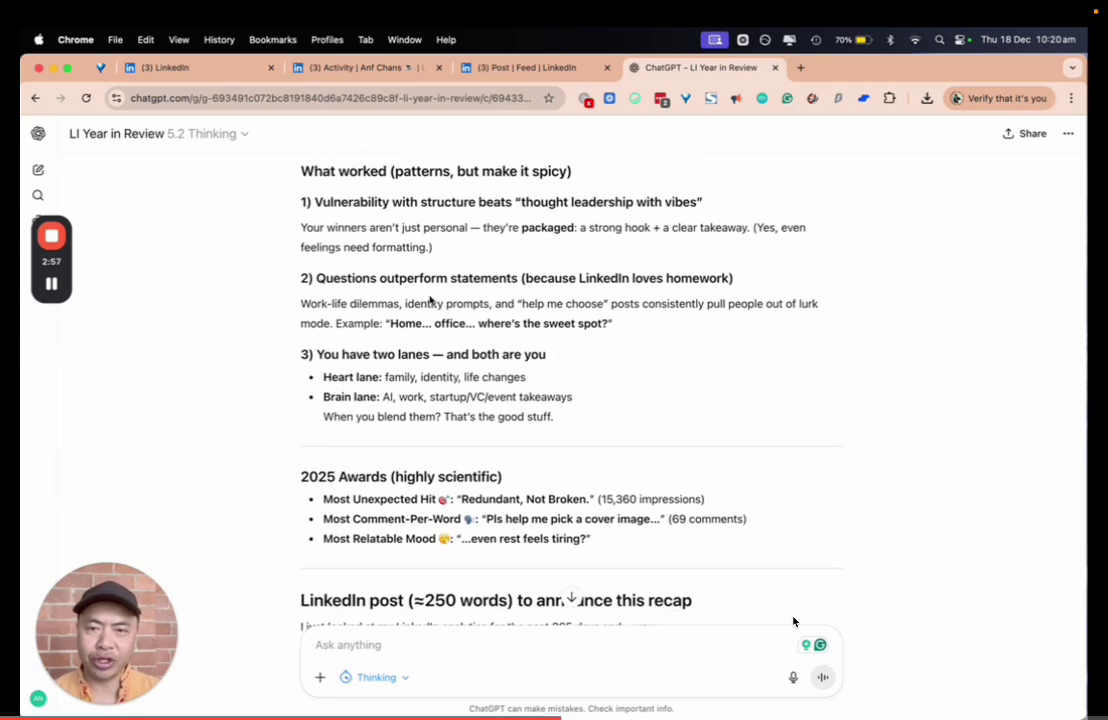
pyautogui.moveTo(324, 377); pyautogui.dragTo(388, 378)
pyautogui.moveTo(333, 416); pyautogui.dragTo(400, 416)
pyautogui.click(395, 397)
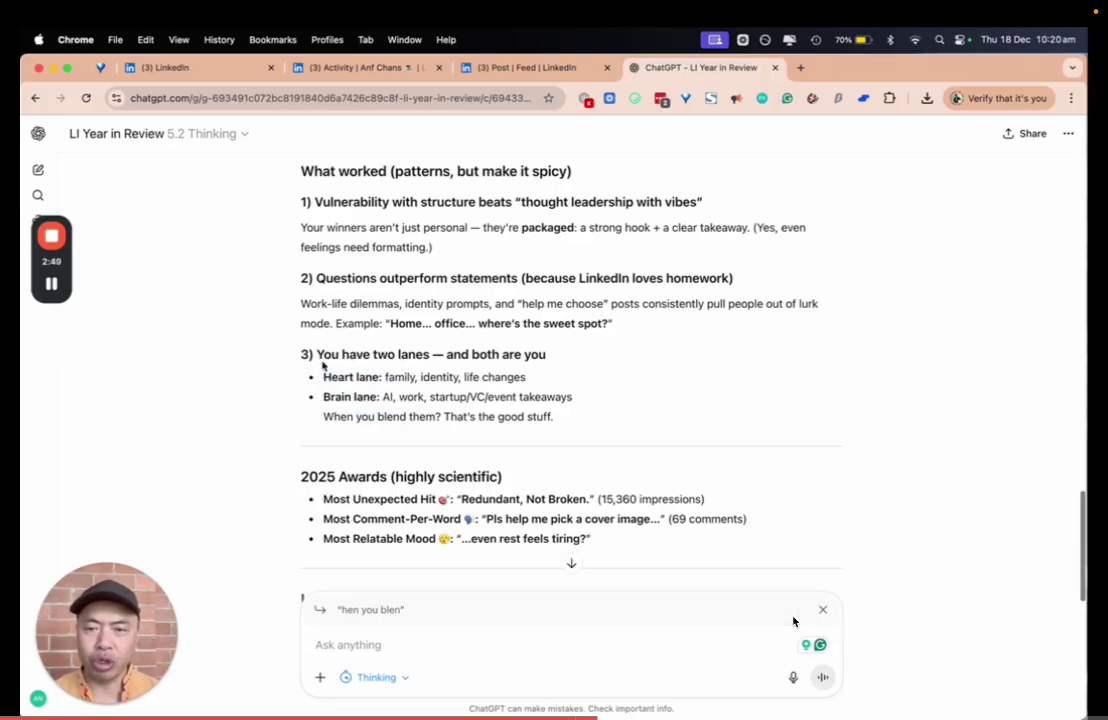
pyautogui.scroll(-5, 322, 366)
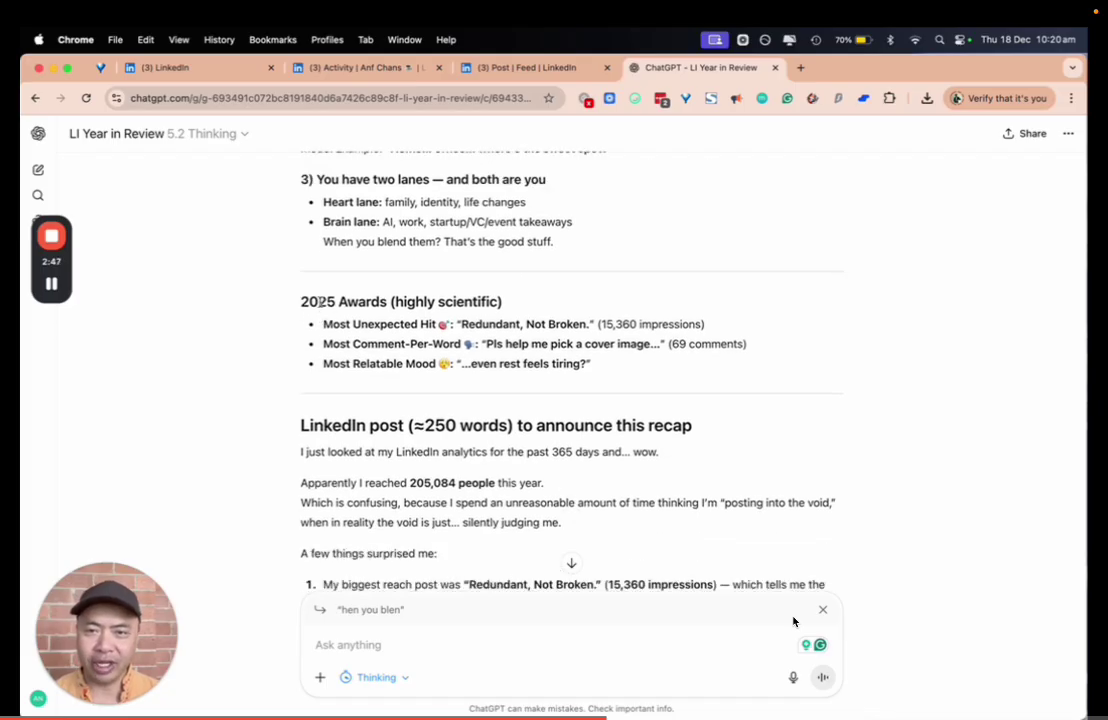
pyautogui.moveTo(320, 332); pyautogui.dragTo(463, 363)
pyautogui.click(455, 362)
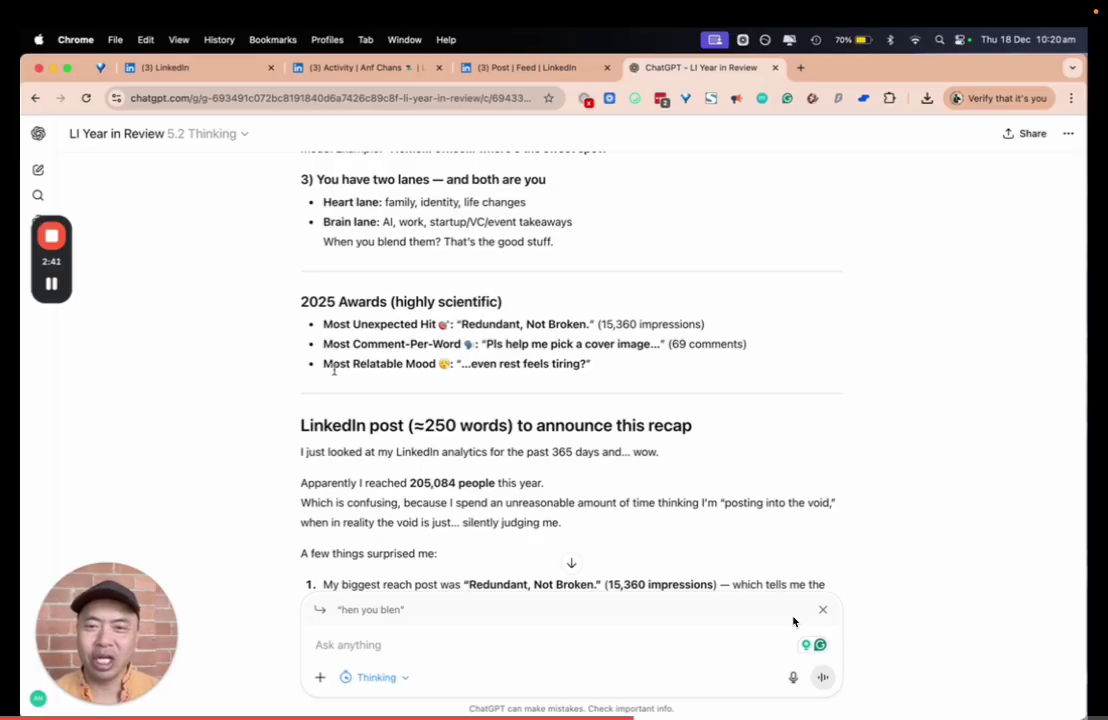
pyautogui.scroll(-1, 463, 369)
pyautogui.scroll(-3, 463, 369)
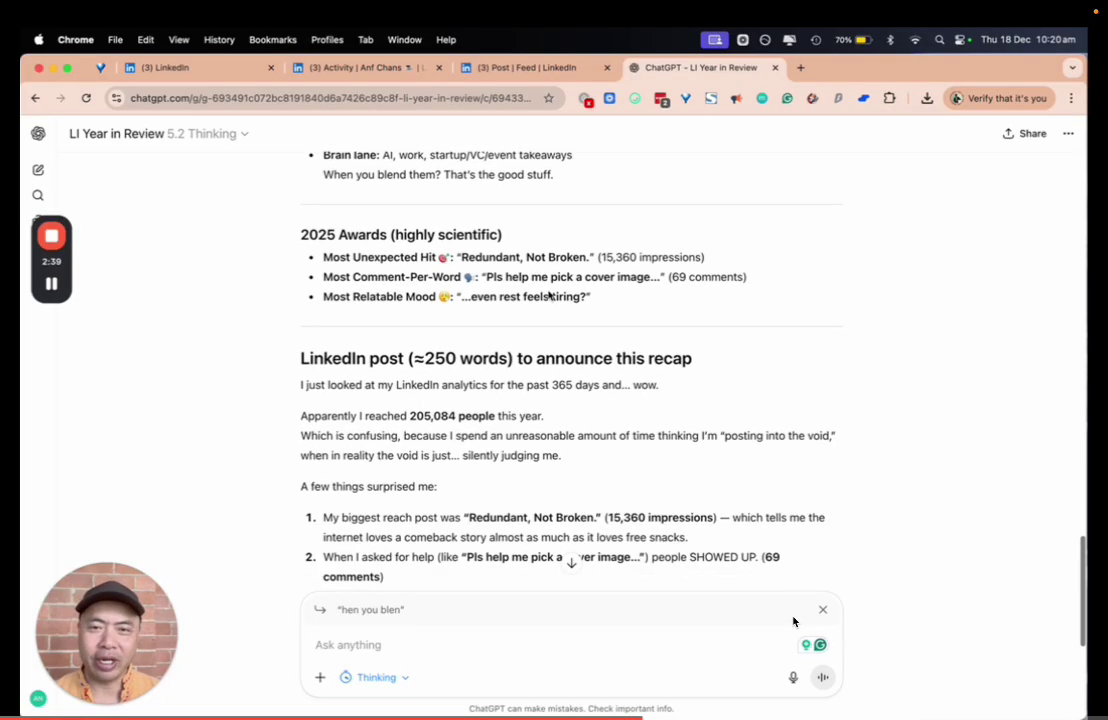
# - Read the generated LinkedIn post of about 250 words announcing the recap, through to its closing question
pyautogui.scroll(-5, 413, 317)
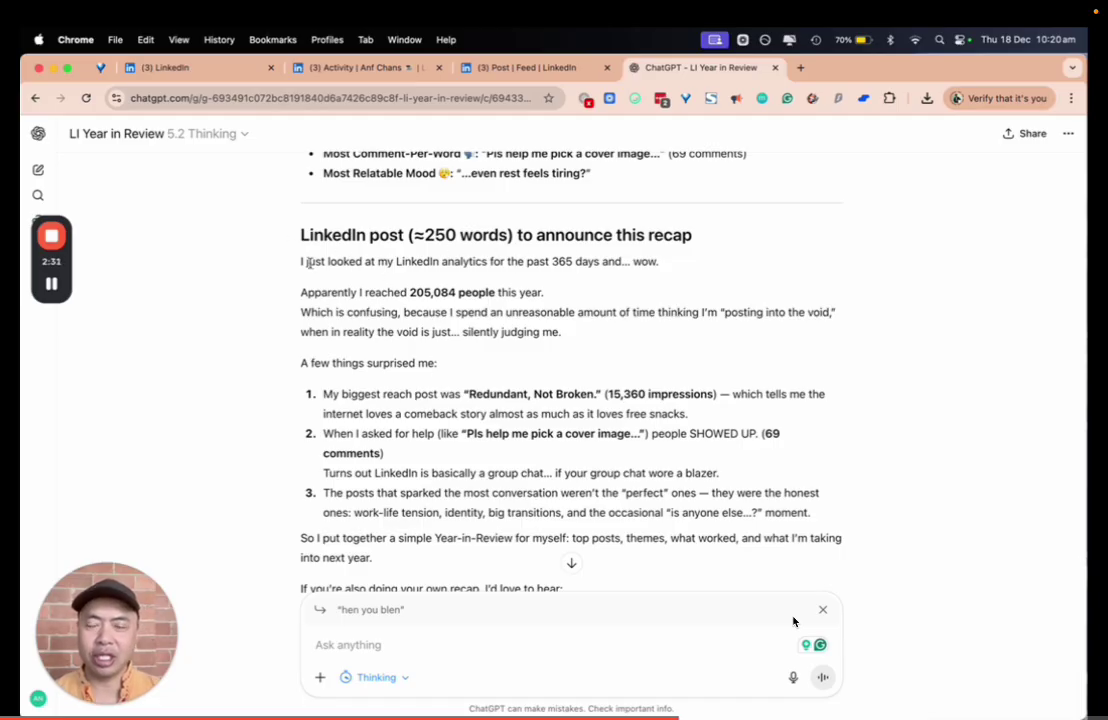
pyautogui.moveTo(307, 262); pyautogui.dragTo(391, 412)
pyautogui.scroll(-4, 391, 412)
pyautogui.click(339, 357)
pyautogui.scroll(1, 339, 300)
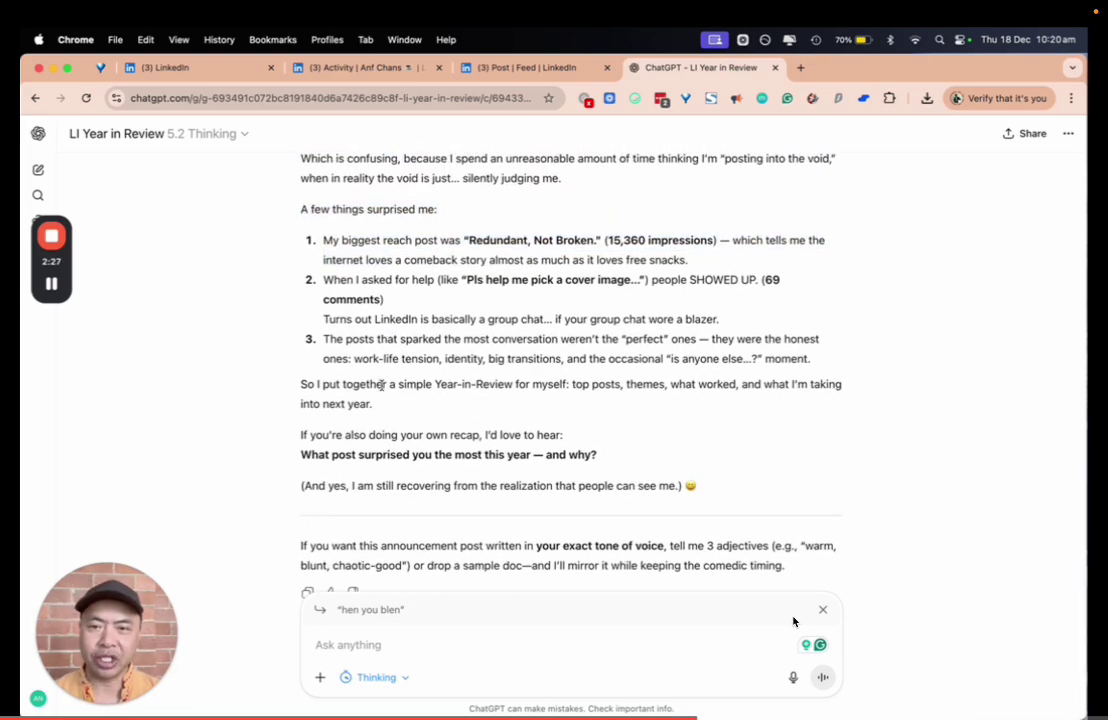
pyautogui.scroll(1, 351, 317)
pyautogui.scroll(-3, 351, 317)
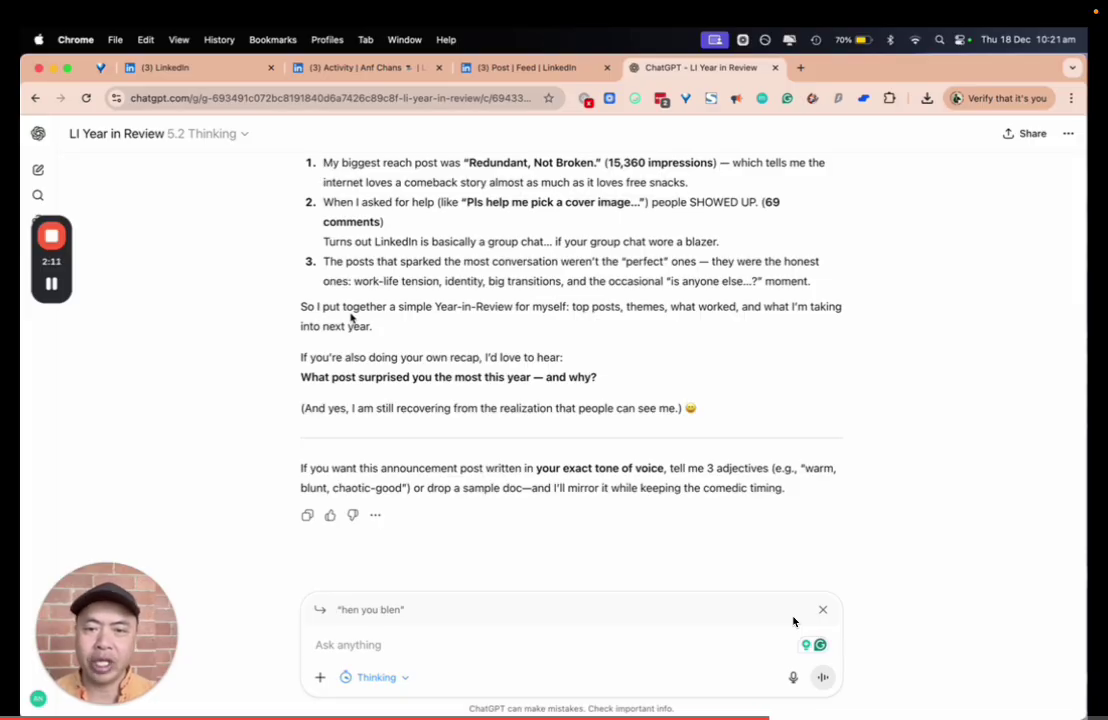
# - Check the closing offer to rewrite the post in an exact tone of voice, and remove the quoted snippet from the message draft
pyautogui.scroll(-2, 450, 320)
pyautogui.moveTo(301, 438); pyautogui.dragTo(714, 458)
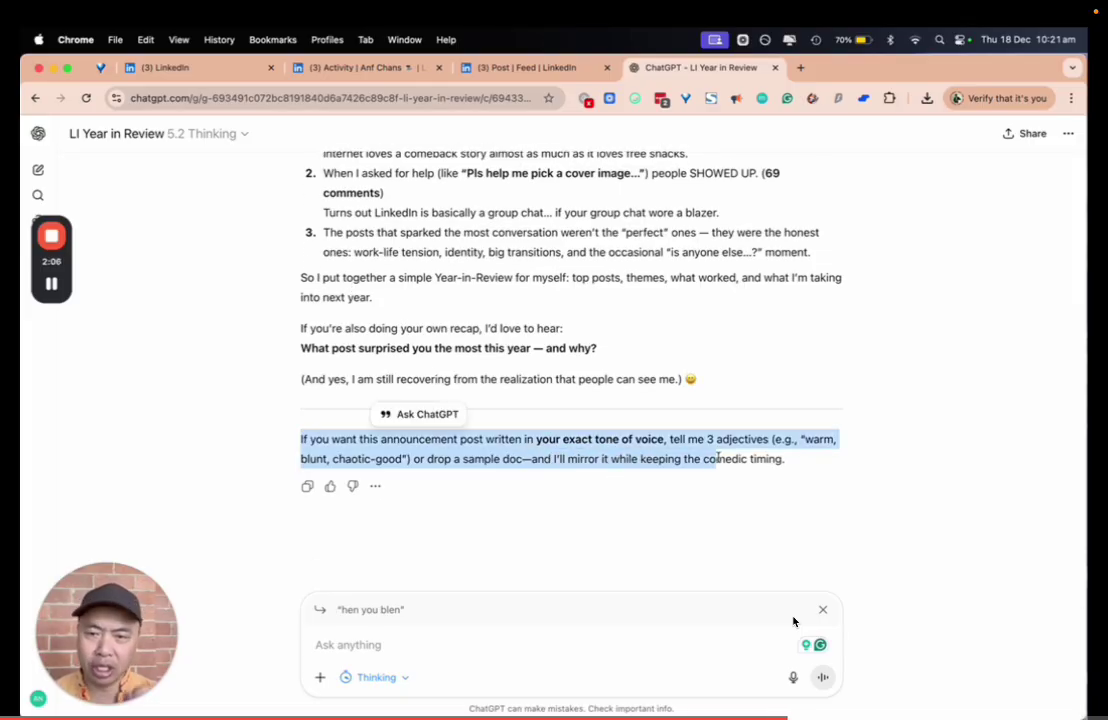
pyautogui.click(488, 455)
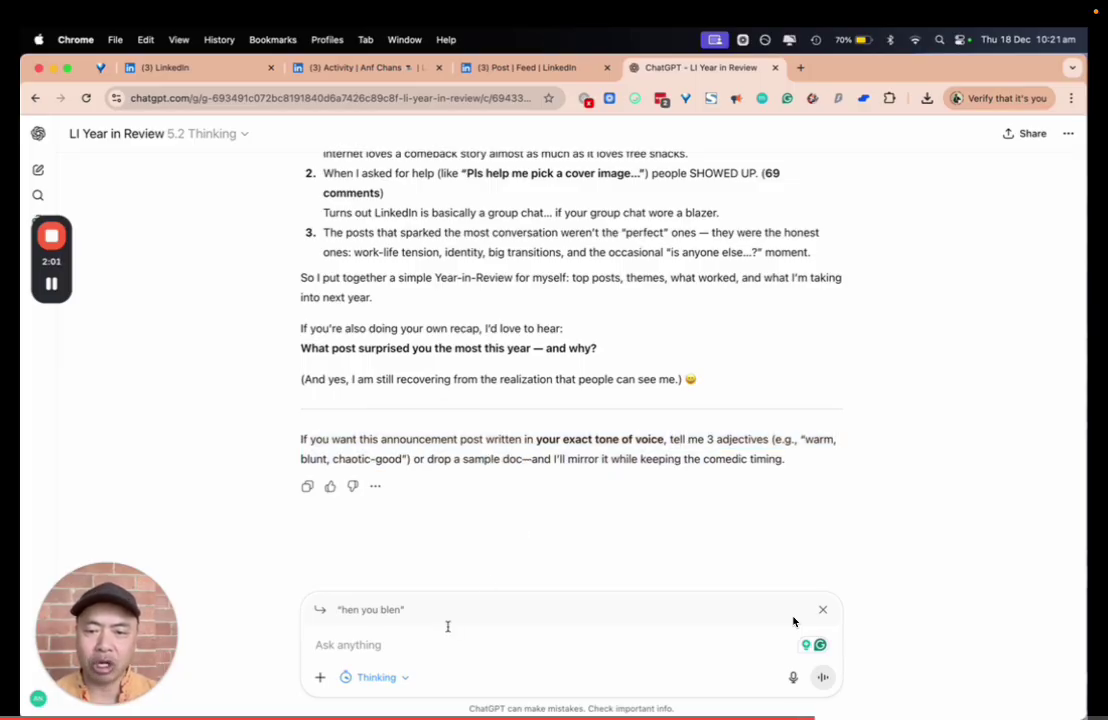
pyautogui.click(823, 609)
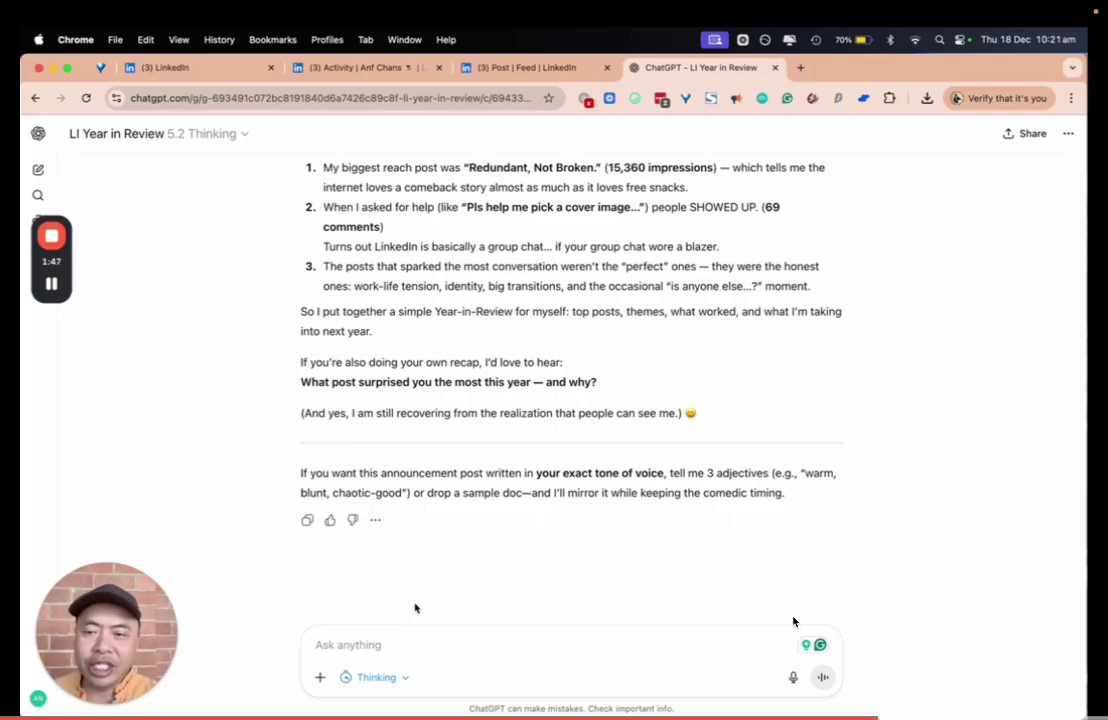
# - Recheck the announcement post's biggest reach post and the tone-of-voice offer, and make the chat message field ready for a reply
pyautogui.scroll(8, 420, 560)
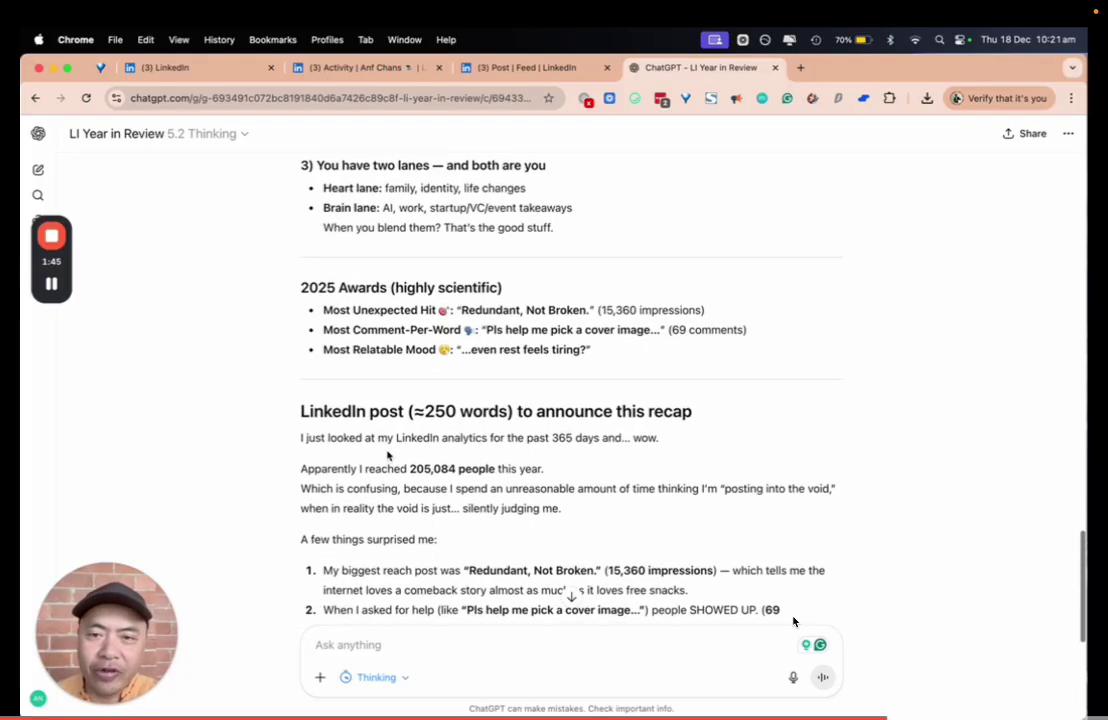
pyautogui.scroll(-5, 527, 449)
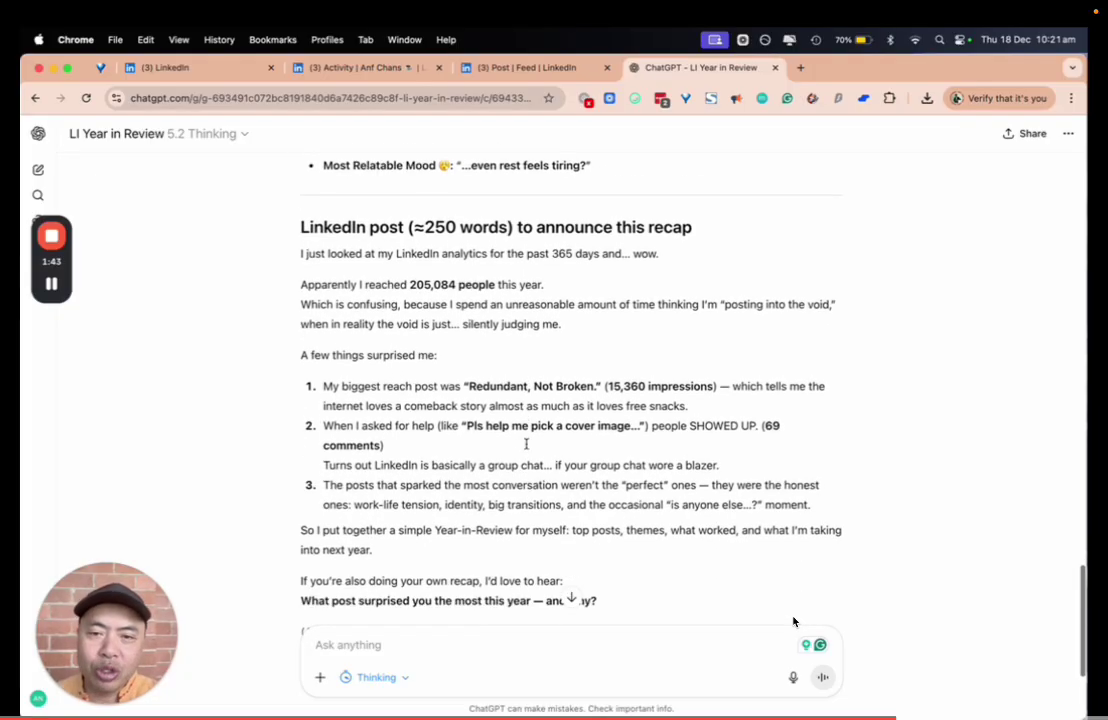
pyautogui.moveTo(467, 355); pyautogui.dragTo(712, 360)
pyautogui.click(676, 380)
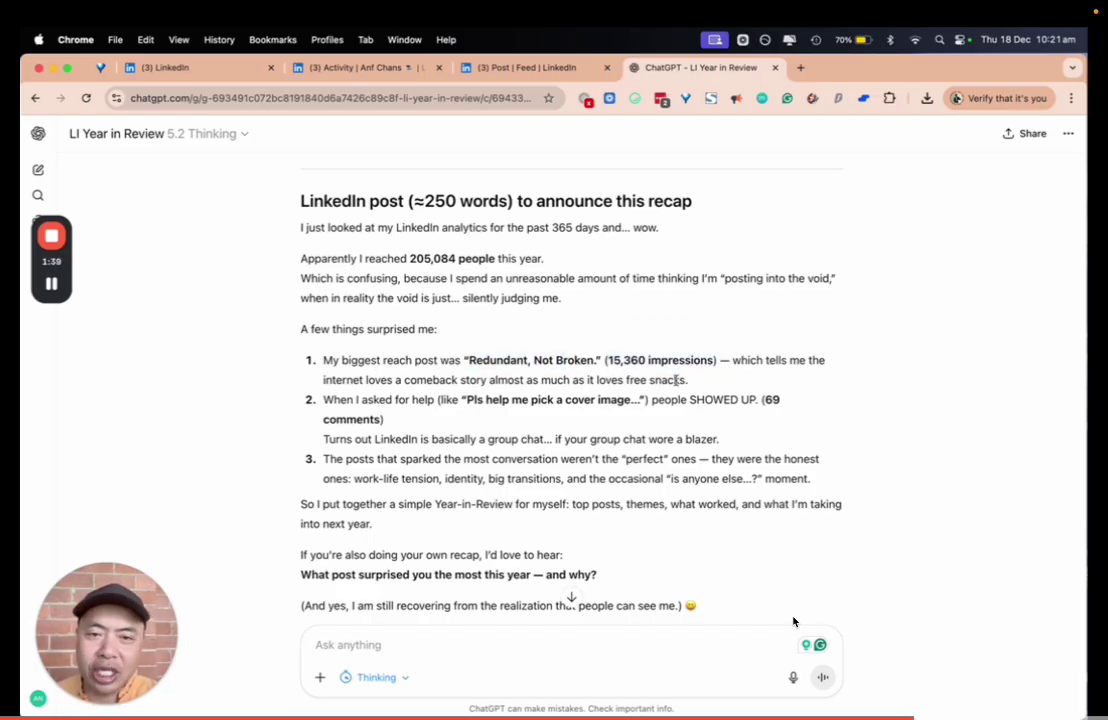
pyautogui.scroll(-5, 676, 380)
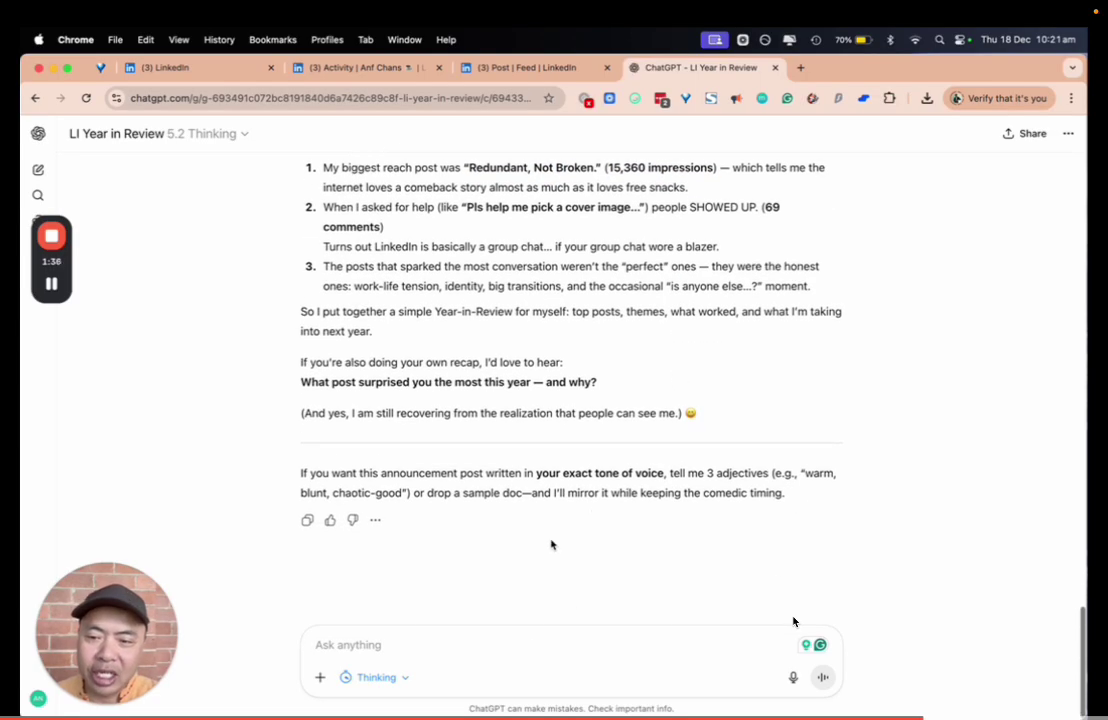
pyautogui.click(433, 648)
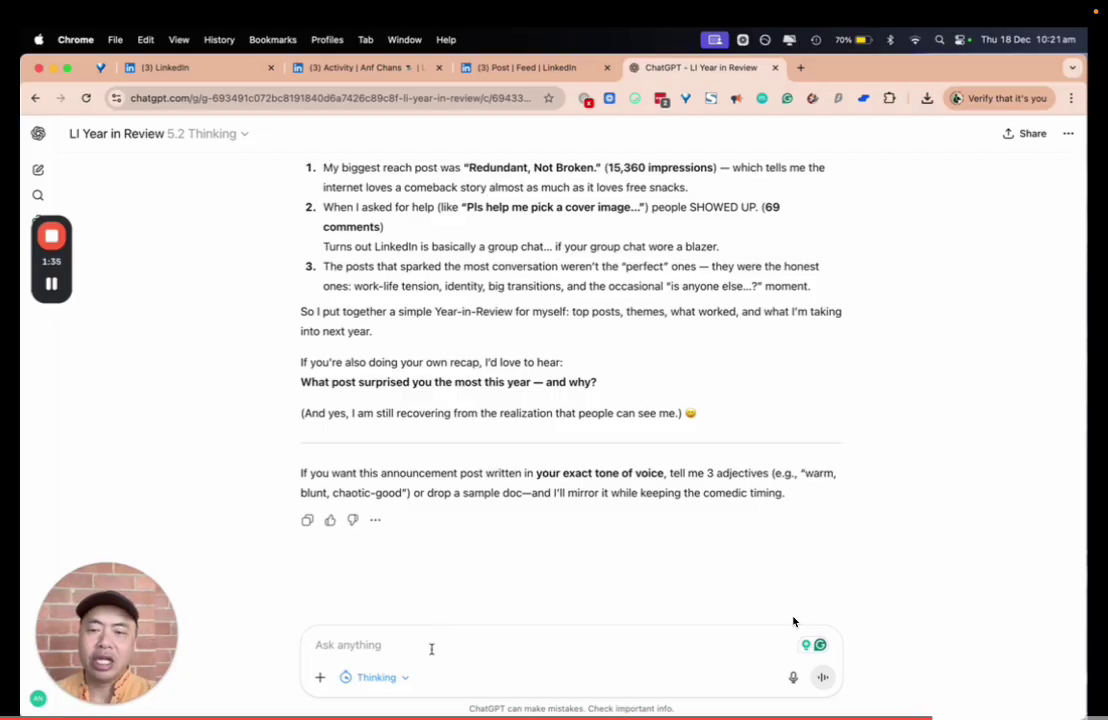